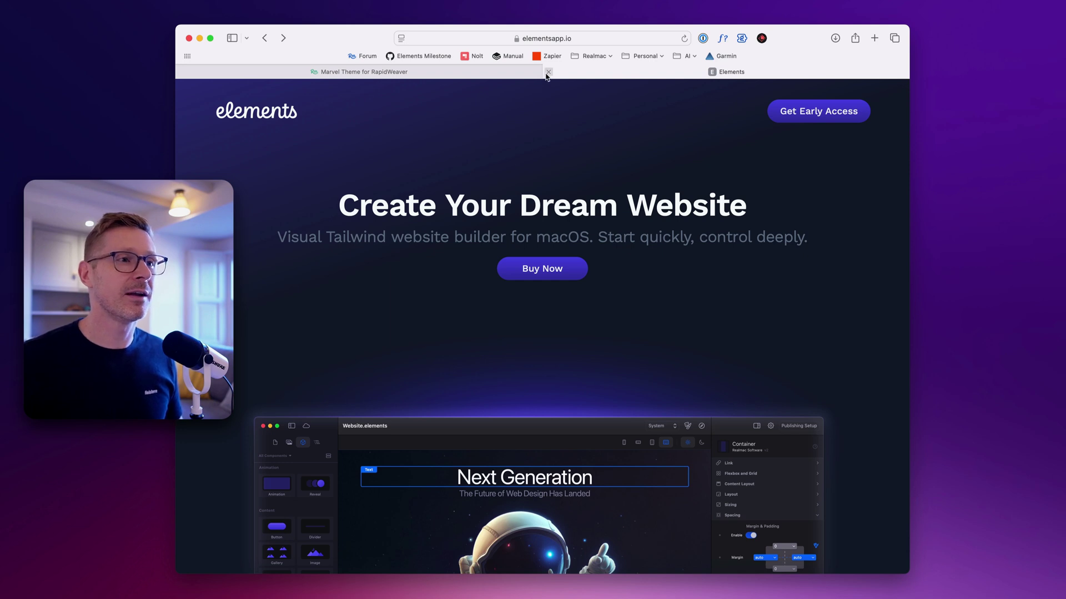
Close the Elements website and examine the original Marvel theme page from its banner down to the 12 built-in styles
{"action": "left_click", "coordinate": [548, 72]}
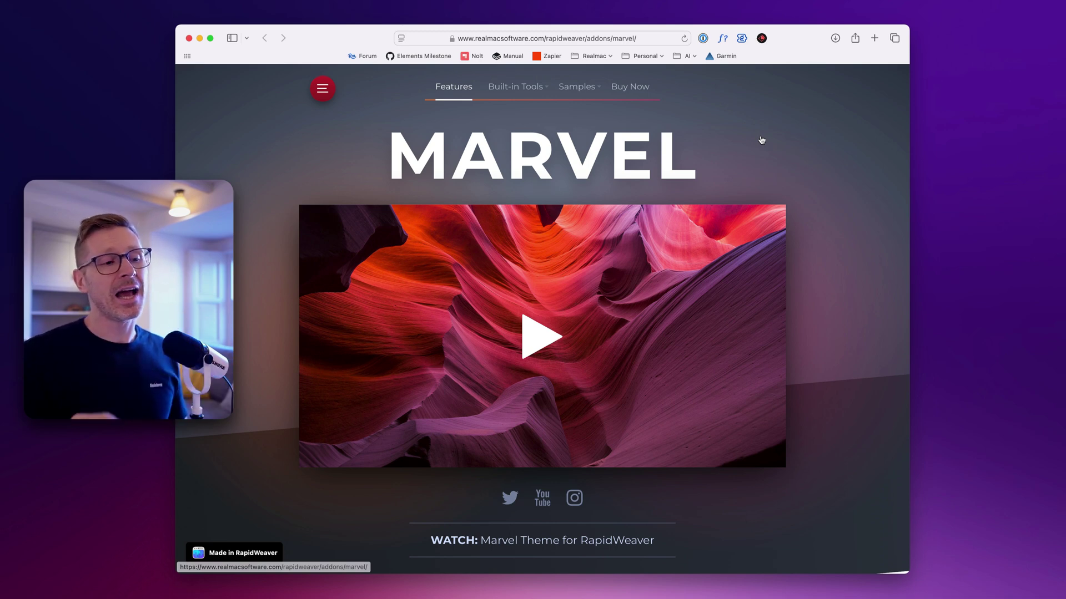
{"action": "scroll", "coordinate": [815, 323], "scroll_direction": "down", "scroll_amount": 5}
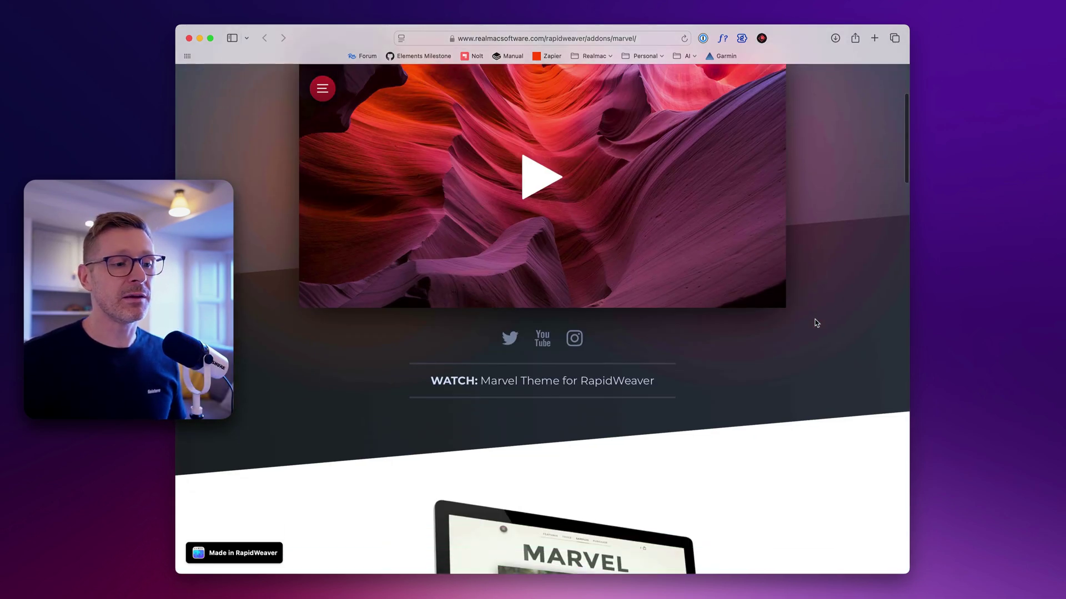
{"action": "scroll", "coordinate": [834, 370], "scroll_direction": "up", "scroll_amount": 5}
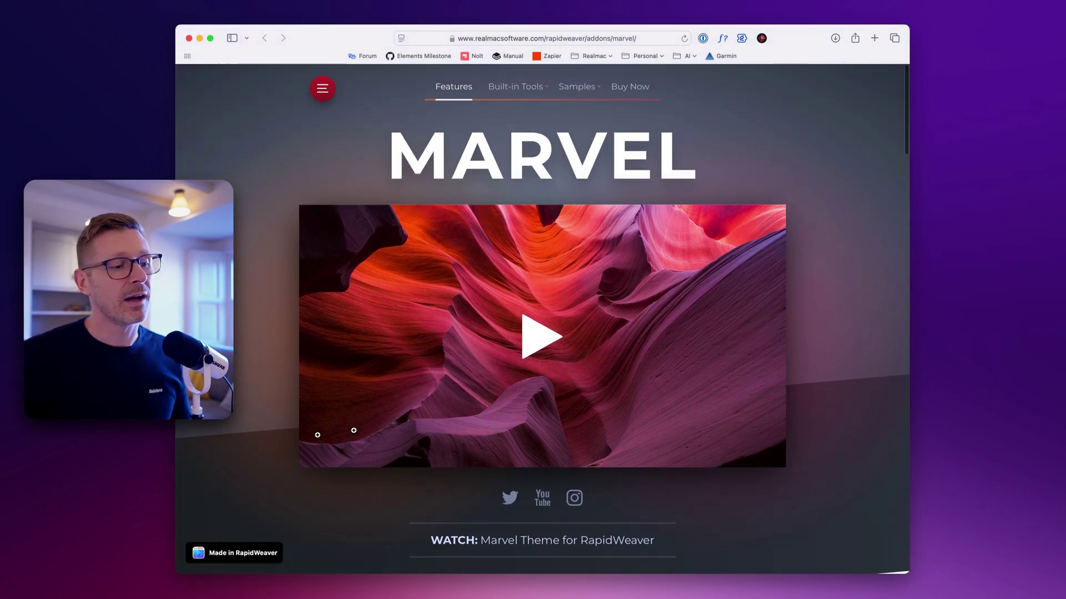
{"action": "scroll", "coordinate": [849, 358], "scroll_direction": "down", "scroll_amount": 7}
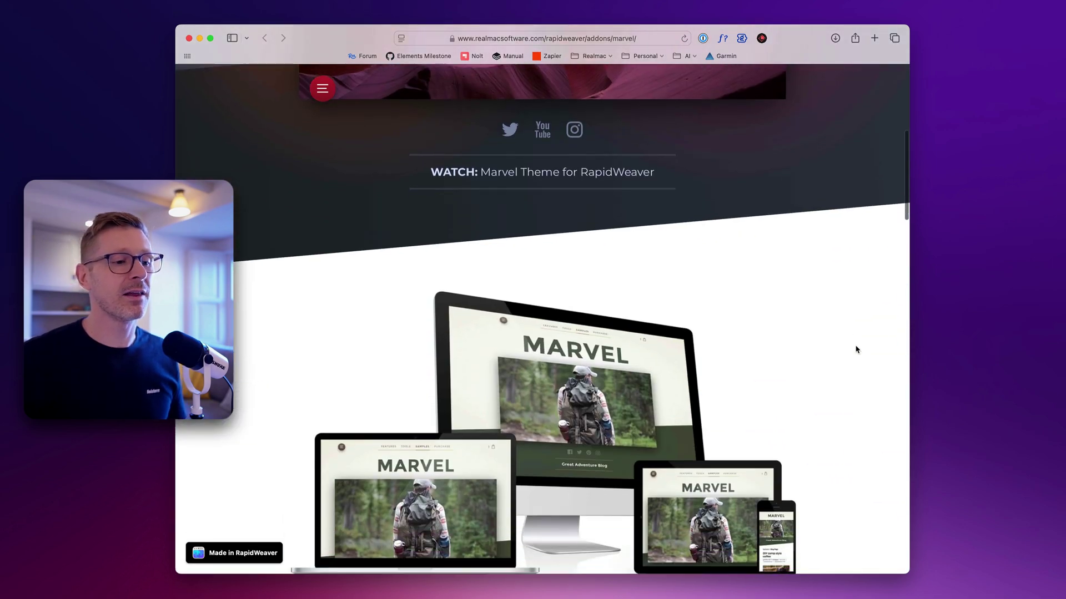
{"action": "scroll", "coordinate": [799, 352], "scroll_direction": "down", "scroll_amount": 8}
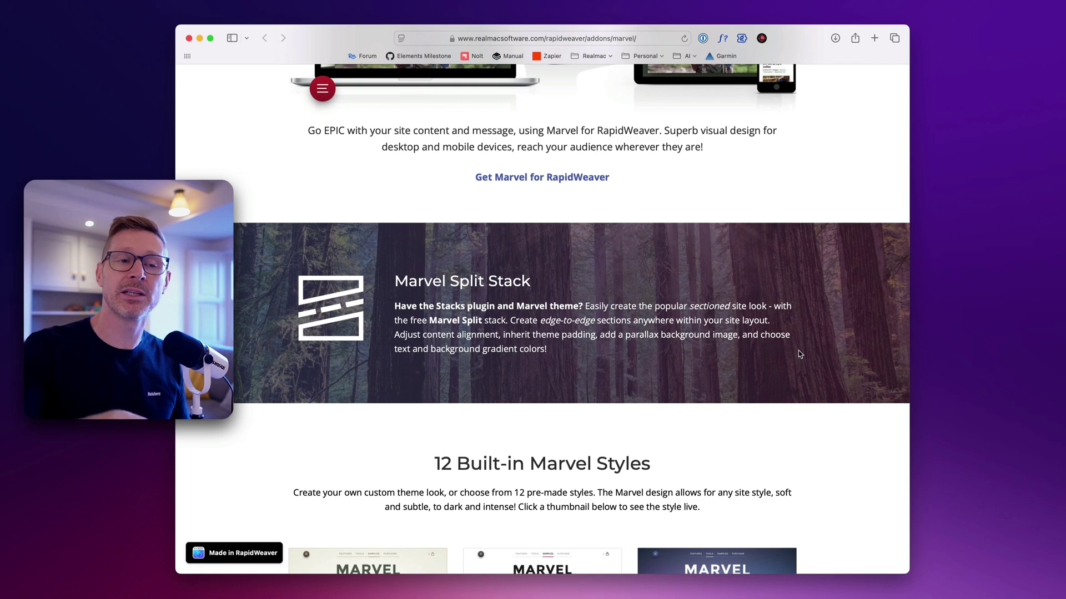
{"action": "scroll", "coordinate": [798, 354], "scroll_direction": "up", "scroll_amount": 5}
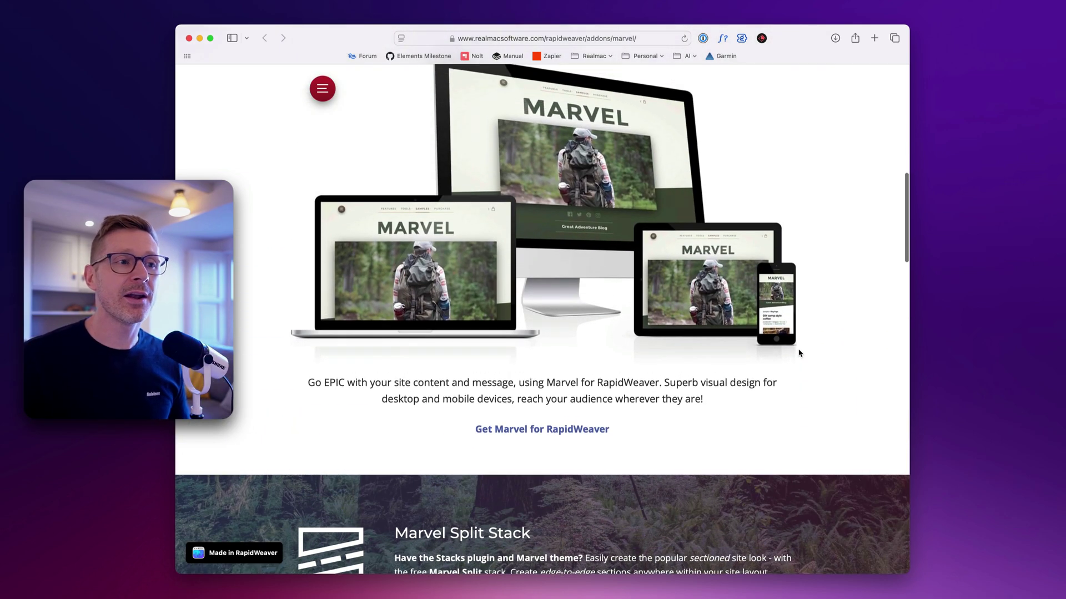
{"action": "scroll", "coordinate": [699, 233], "scroll_direction": "down", "scroll_amount": 6}
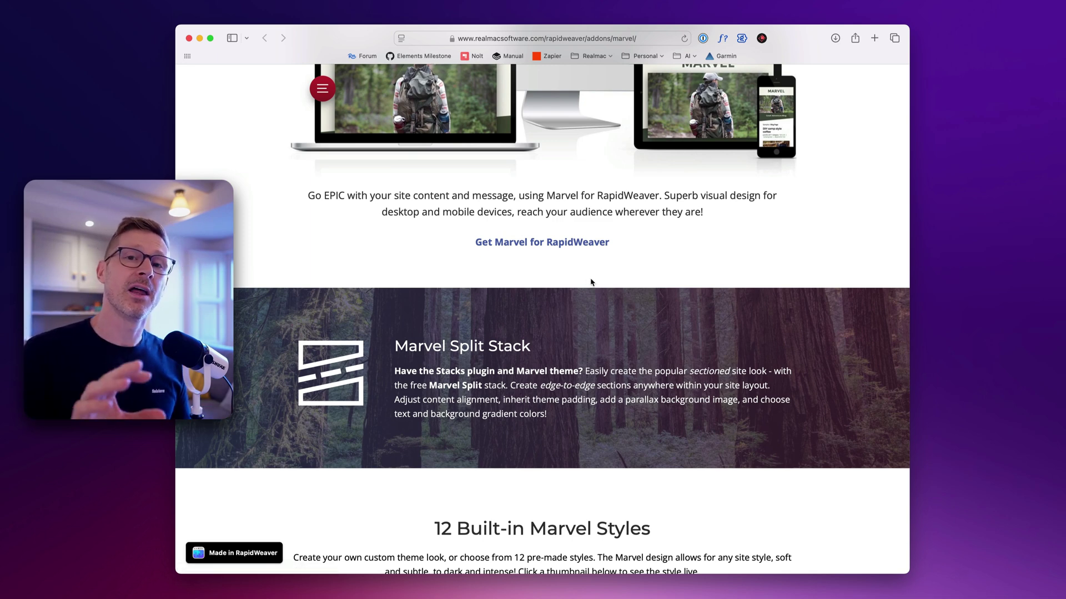
{"action": "scroll", "coordinate": [590, 282], "scroll_direction": "down", "scroll_amount": 5}
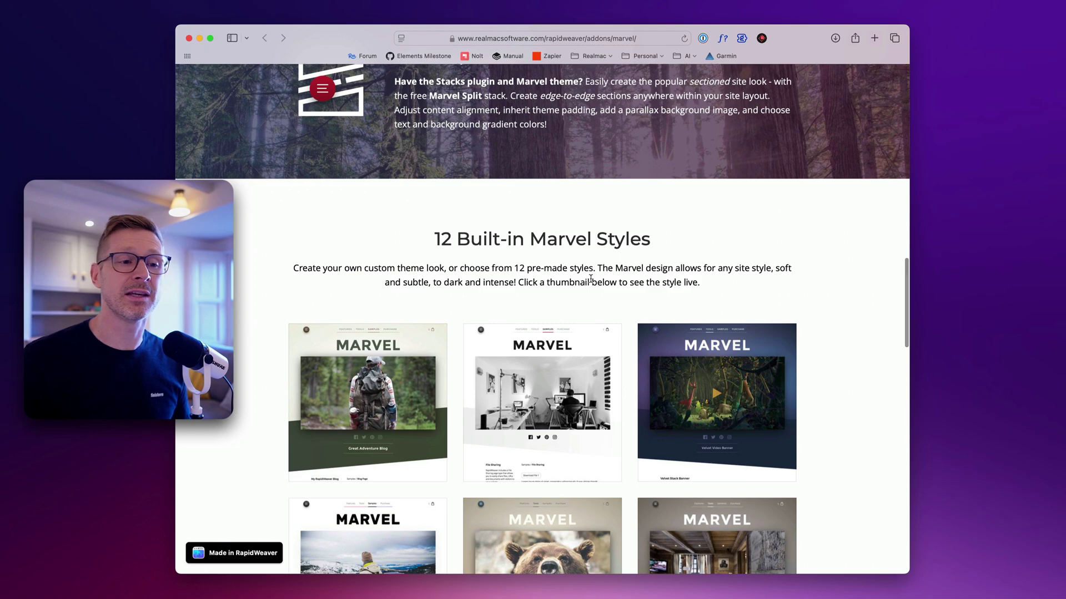
{"action": "scroll", "coordinate": [580, 277], "scroll_direction": "up", "scroll_amount": 1}
{"action": "scroll", "coordinate": [580, 277], "scroll_direction": "down", "scroll_amount": 8}
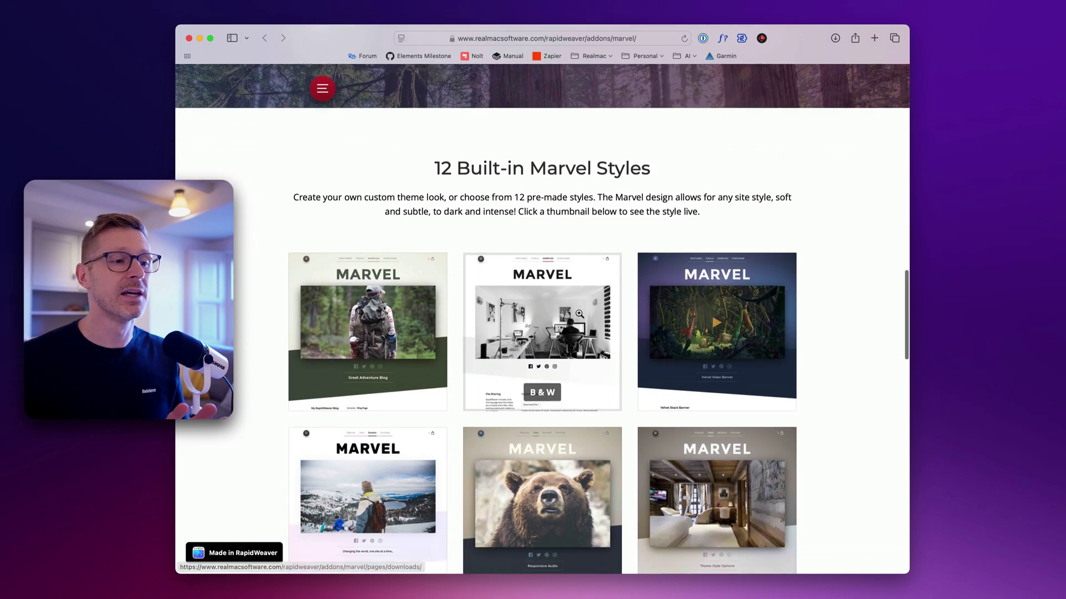
{"action": "scroll", "coordinate": [578, 315], "scroll_direction": "up", "scroll_amount": 9}
{"action": "scroll", "coordinate": [579, 314], "scroll_direction": "up", "scroll_amount": 10}
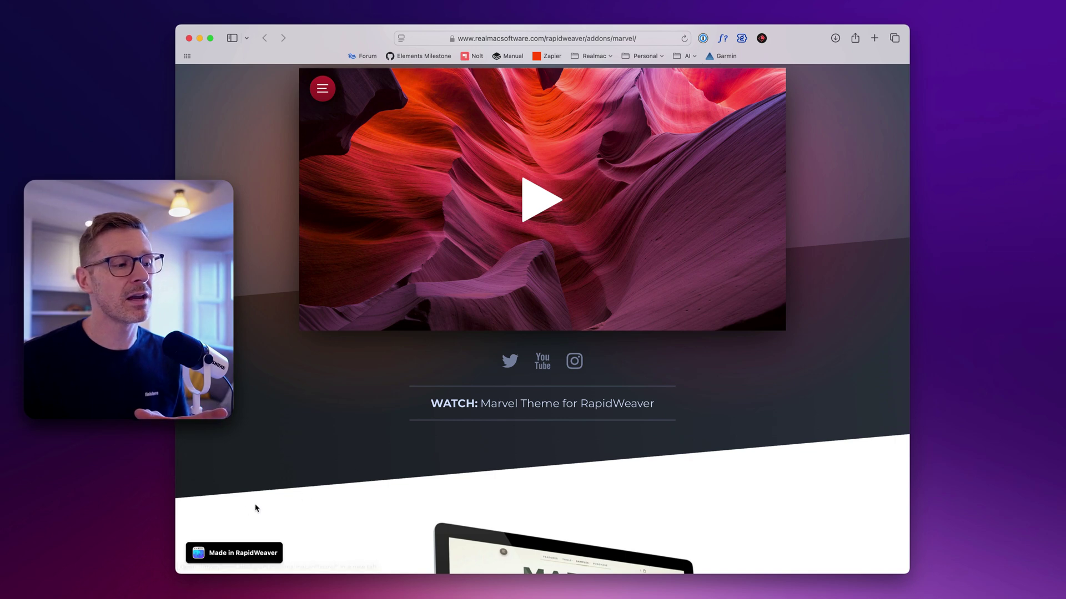
Examine the Marvel page's device mockups, Marvel Split Stack section, style gallery and Mobile Responsive section
{"action": "scroll", "coordinate": [837, 414], "scroll_direction": "down", "scroll_amount": 6}
{"action": "scroll", "coordinate": [837, 416], "scroll_direction": "down", "scroll_amount": 8}
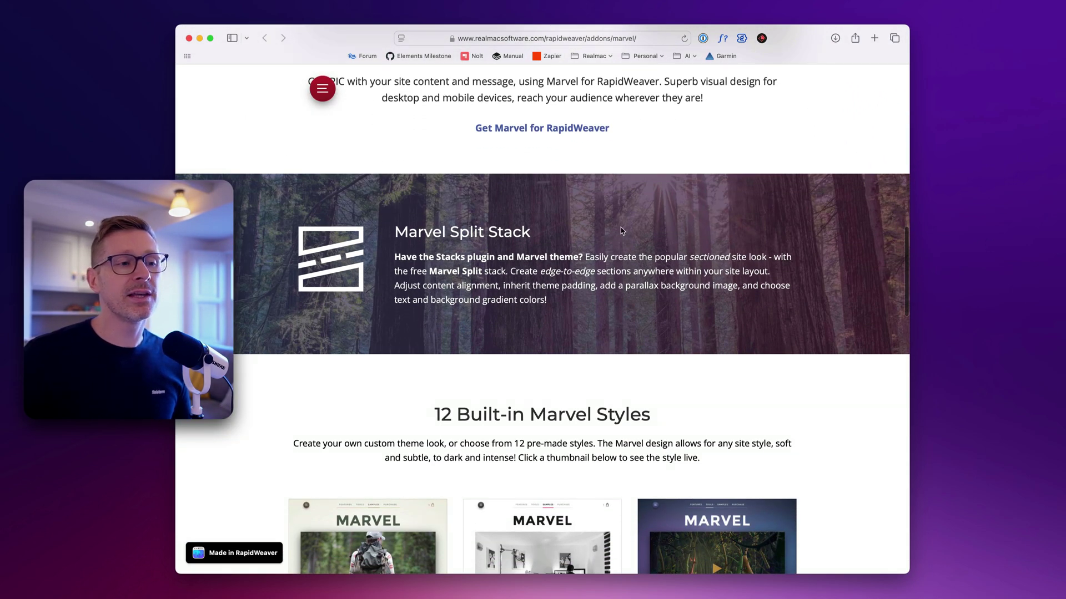
{"action": "scroll", "coordinate": [620, 229], "scroll_direction": "up", "scroll_amount": 1}
{"action": "scroll", "coordinate": [620, 232], "scroll_direction": "up", "scroll_amount": 5}
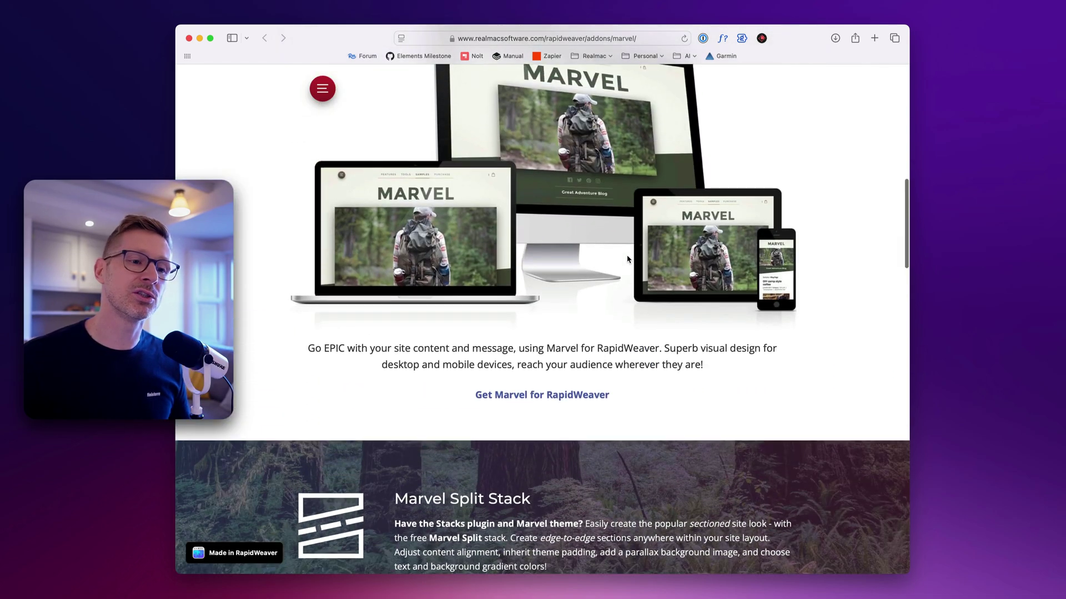
{"action": "scroll", "coordinate": [666, 222], "scroll_direction": "down", "scroll_amount": 8}
{"action": "scroll", "coordinate": [713, 192], "scroll_direction": "up", "scroll_amount": 3}
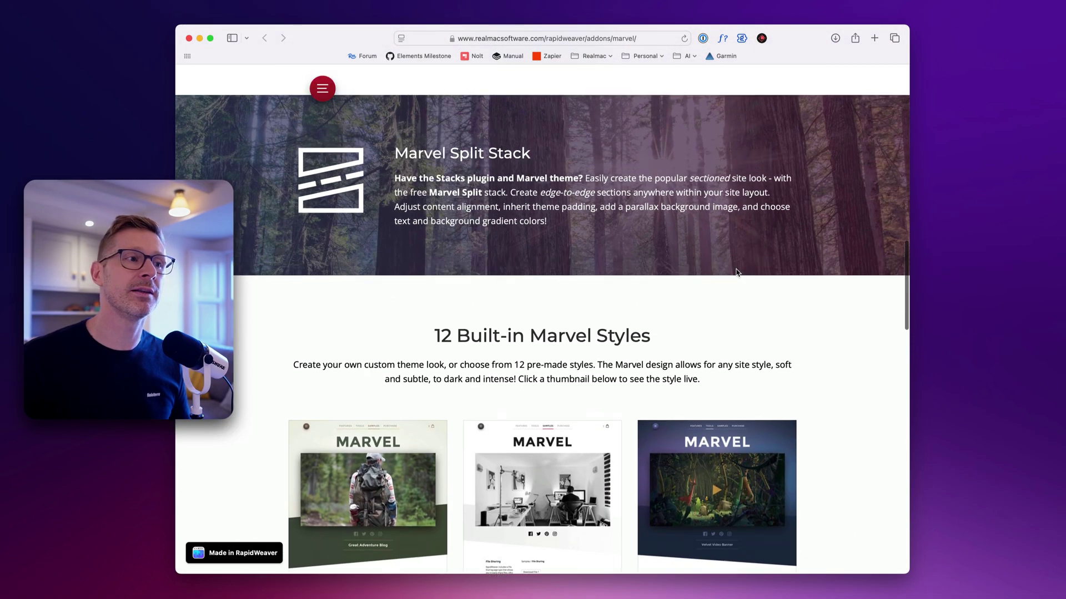
{"action": "scroll", "coordinate": [733, 268], "scroll_direction": "down", "scroll_amount": 15}
{"action": "scroll", "coordinate": [736, 272], "scroll_direction": "down", "scroll_amount": 2}
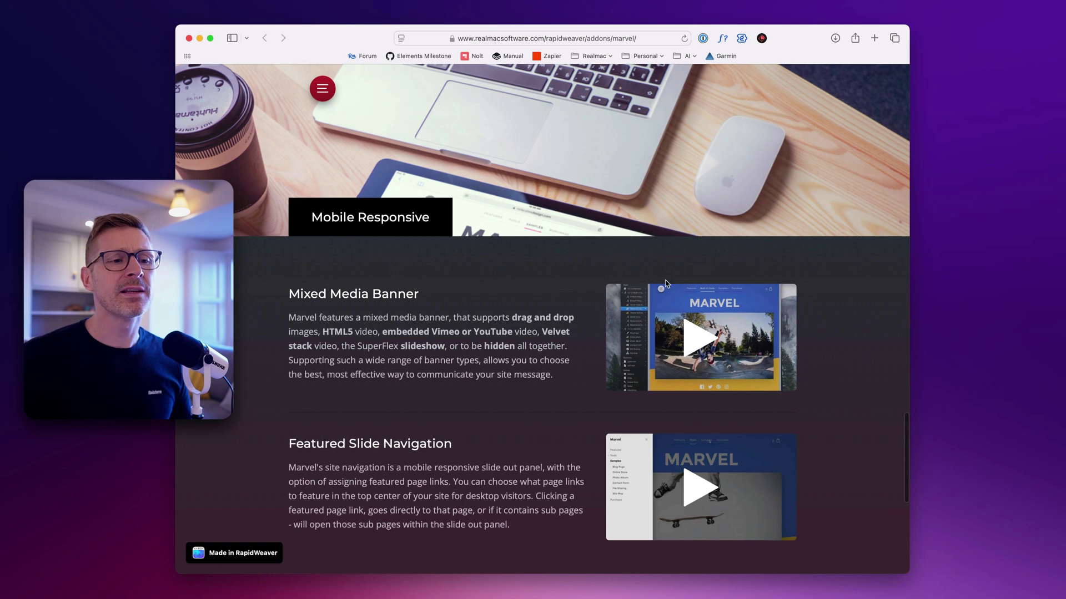
Mute the system sound and briefly preview the Mixed Media Banner and Featured Slide Navigation videos, closing each one
{"action": "key", "text": "XF86AudioMute"}
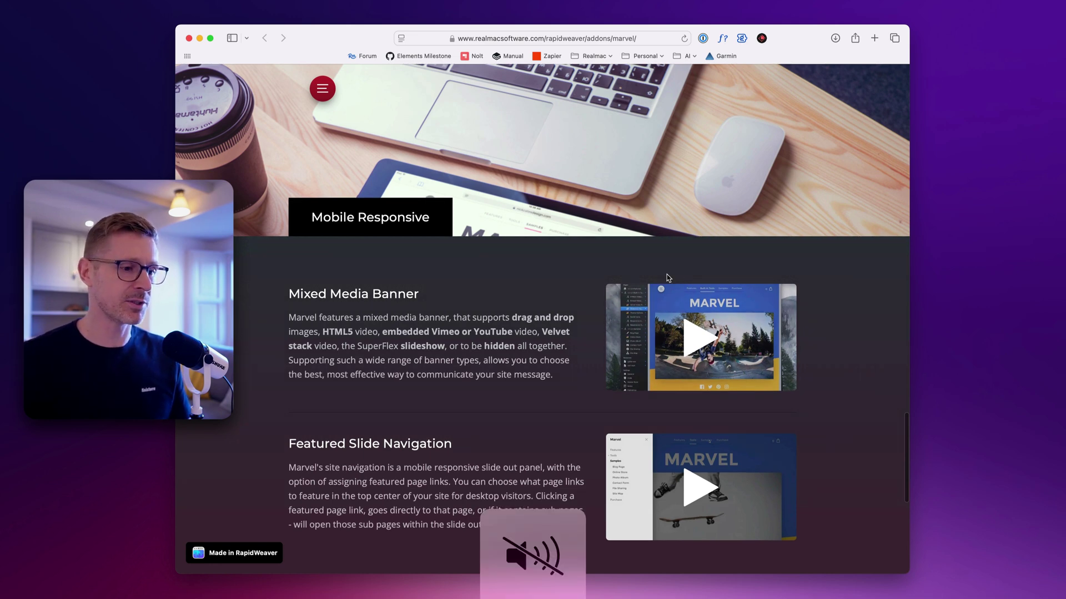
{"action": "scroll", "coordinate": [683, 266], "scroll_direction": "down", "scroll_amount": 2}
{"action": "left_click", "coordinate": [706, 243]}
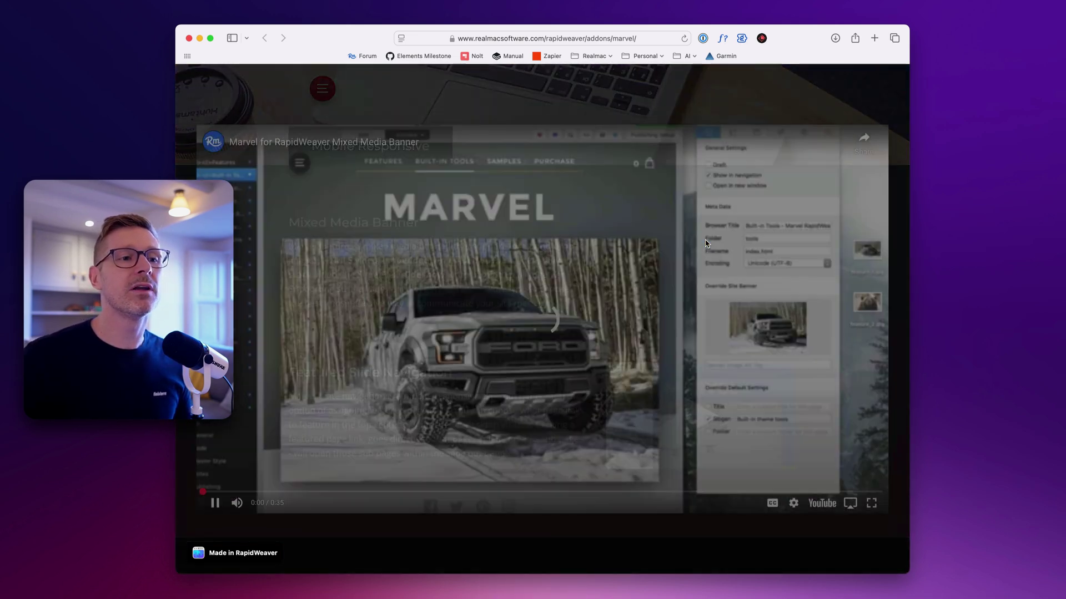
{"action": "left_click", "coordinate": [710, 105]}
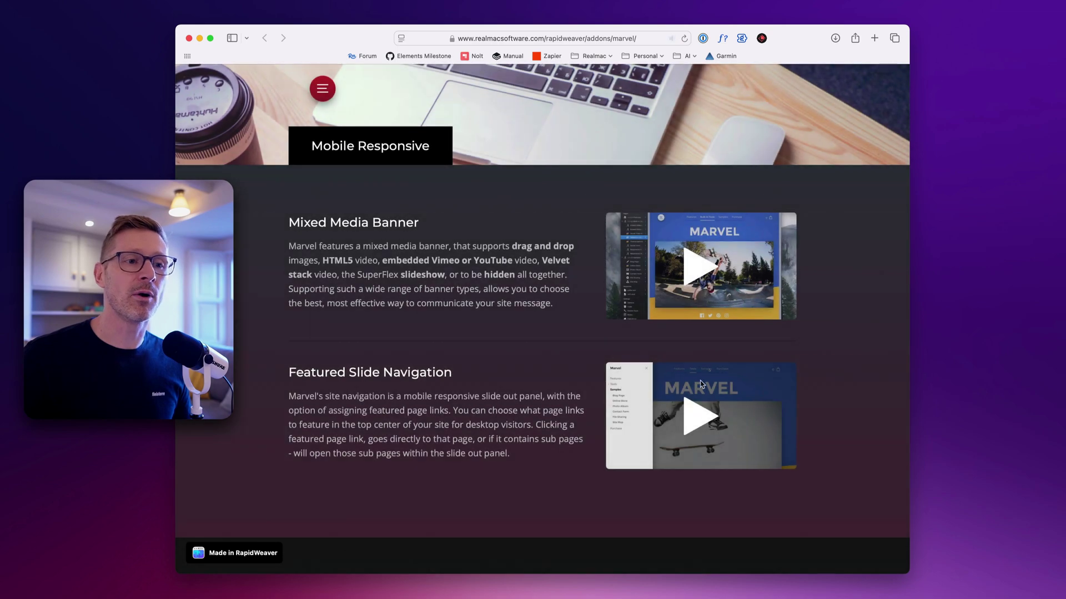
{"action": "left_click", "coordinate": [701, 384]}
{"action": "left_click", "coordinate": [694, 118]}
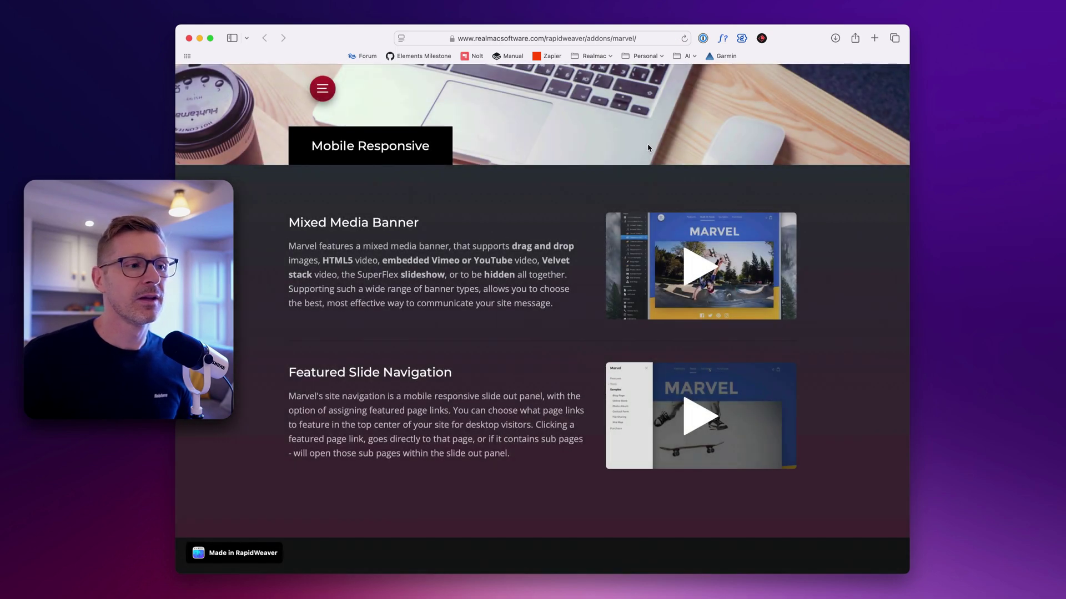
Return to the Marvel page's banner, close the page and switch to the Marvel Pro project in Elements
{"action": "scroll", "coordinate": [647, 148], "scroll_direction": "down", "scroll_amount": 3}
{"action": "scroll", "coordinate": [647, 148], "scroll_direction": "up", "scroll_amount": 8}
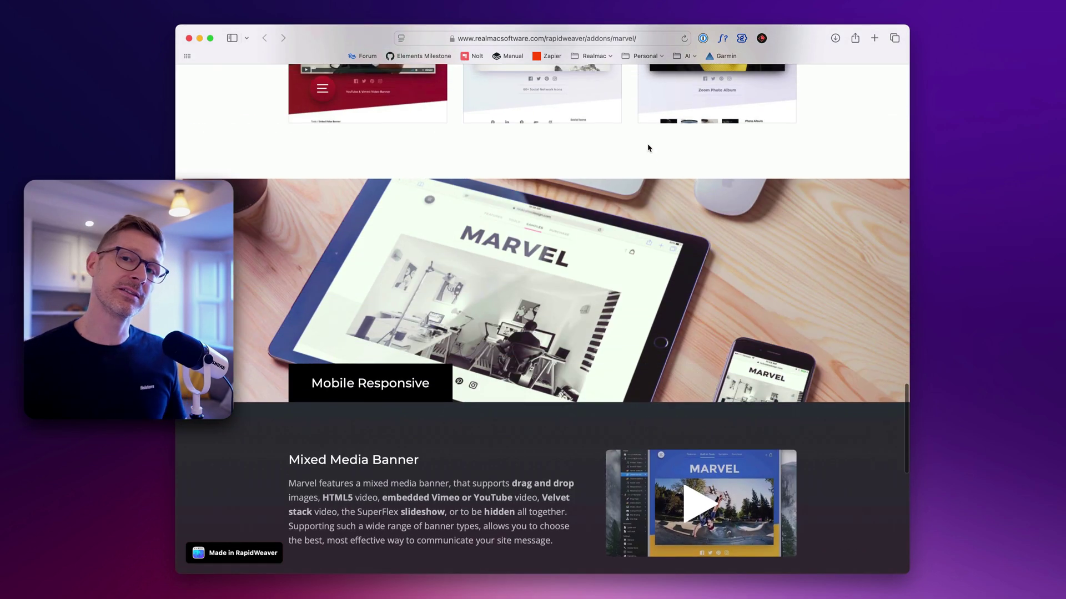
{"action": "scroll", "coordinate": [648, 148], "scroll_direction": "up", "scroll_amount": 20}
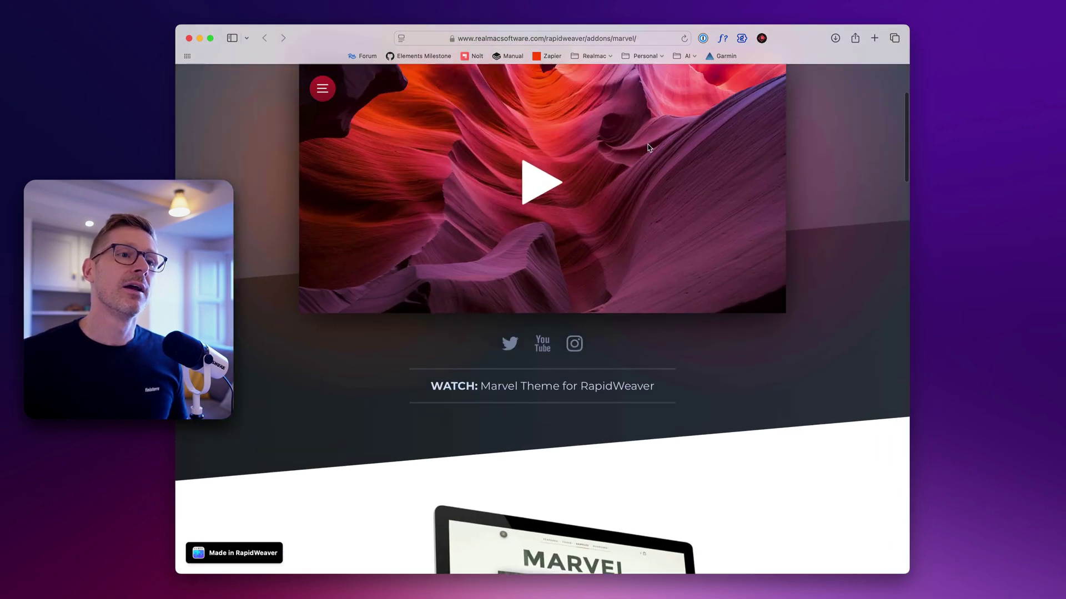
{"action": "scroll", "coordinate": [648, 148], "scroll_direction": "up", "scroll_amount": 5}
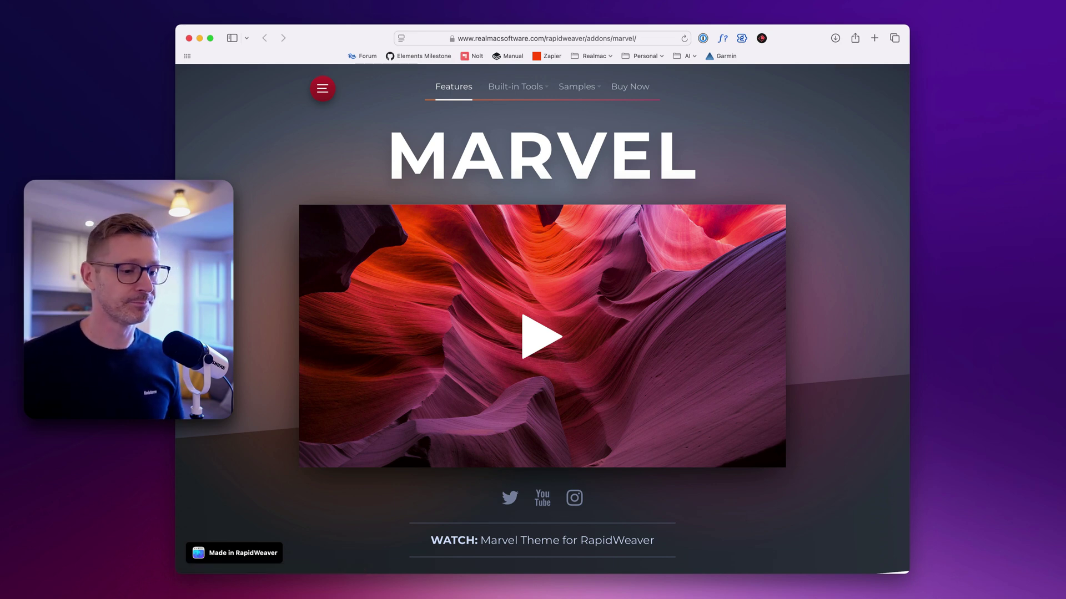
{"action": "key", "text": "super+w"}
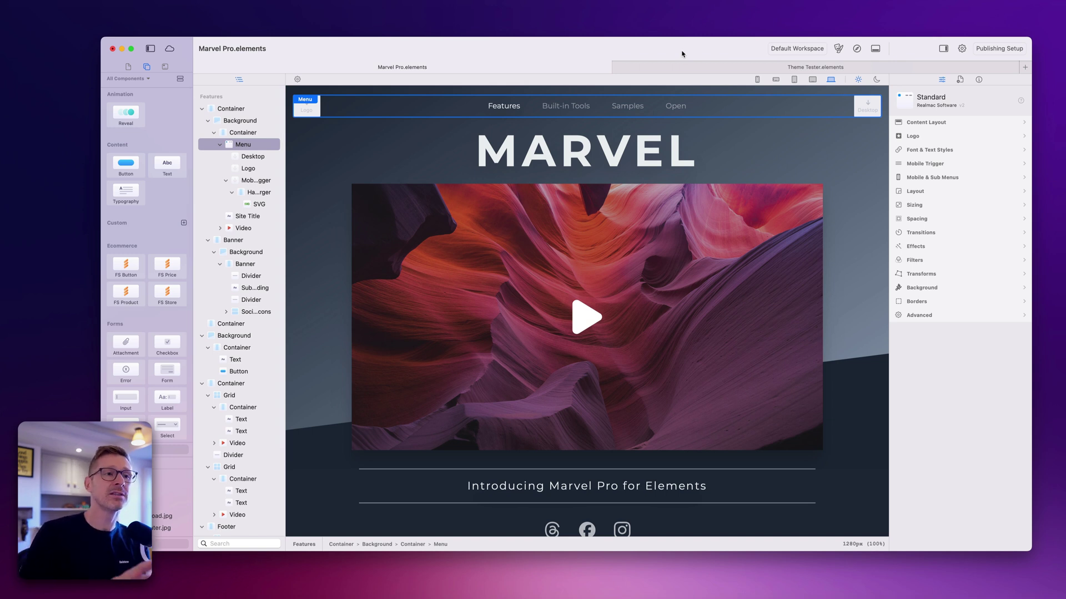
Examine the Marvel Pro hero container, slanted banner and call-to-action section, along with the available layout components
{"action": "left_click", "coordinate": [838, 260]}
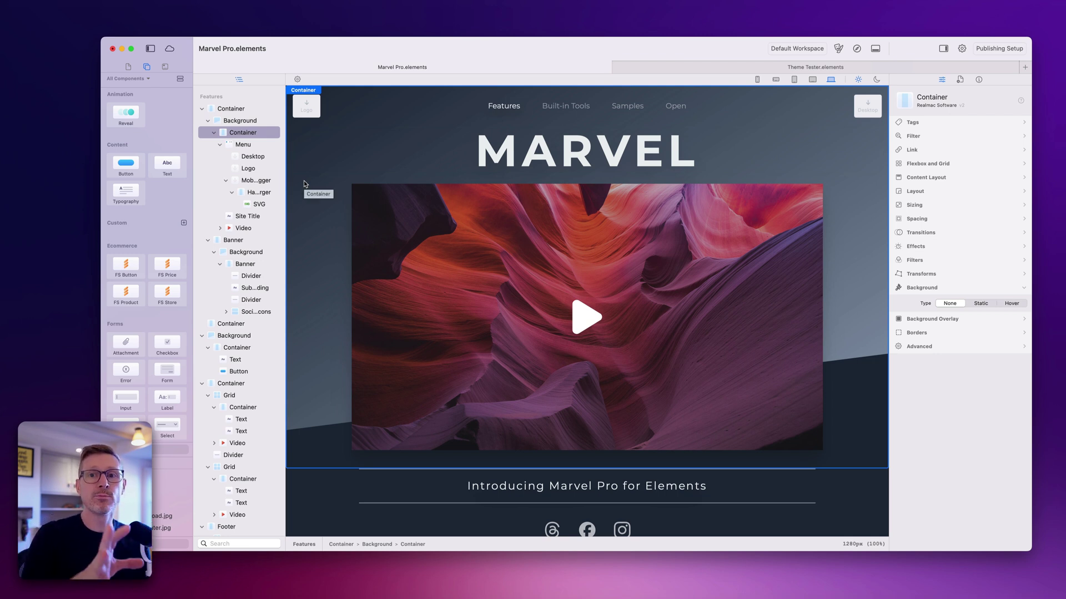
{"action": "scroll", "coordinate": [655, 311], "scroll_direction": "down", "scroll_amount": 5}
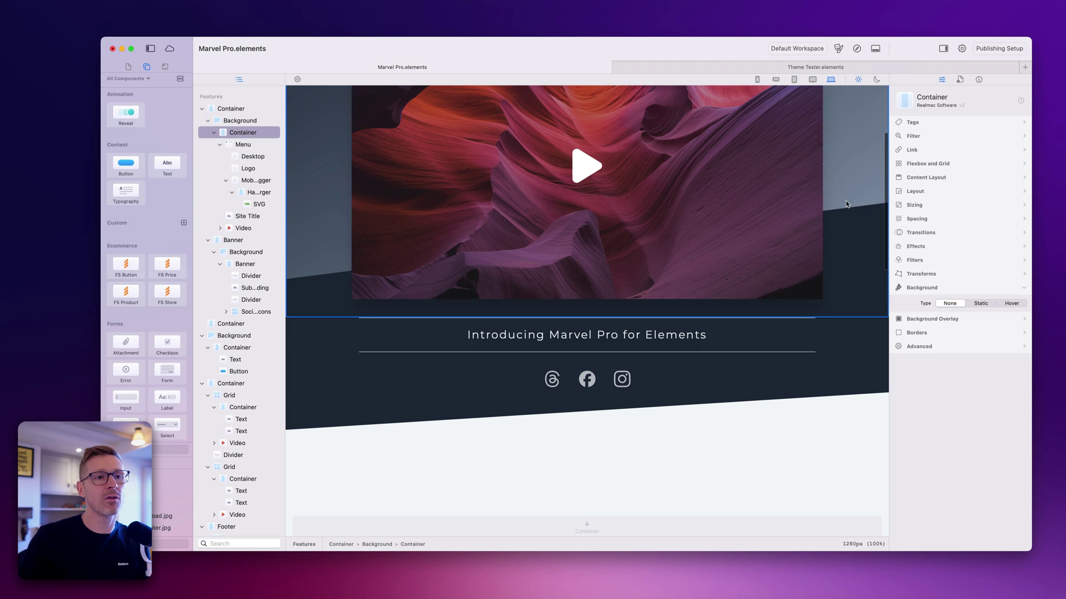
{"action": "scroll", "coordinate": [831, 263], "scroll_direction": "up", "scroll_amount": 5}
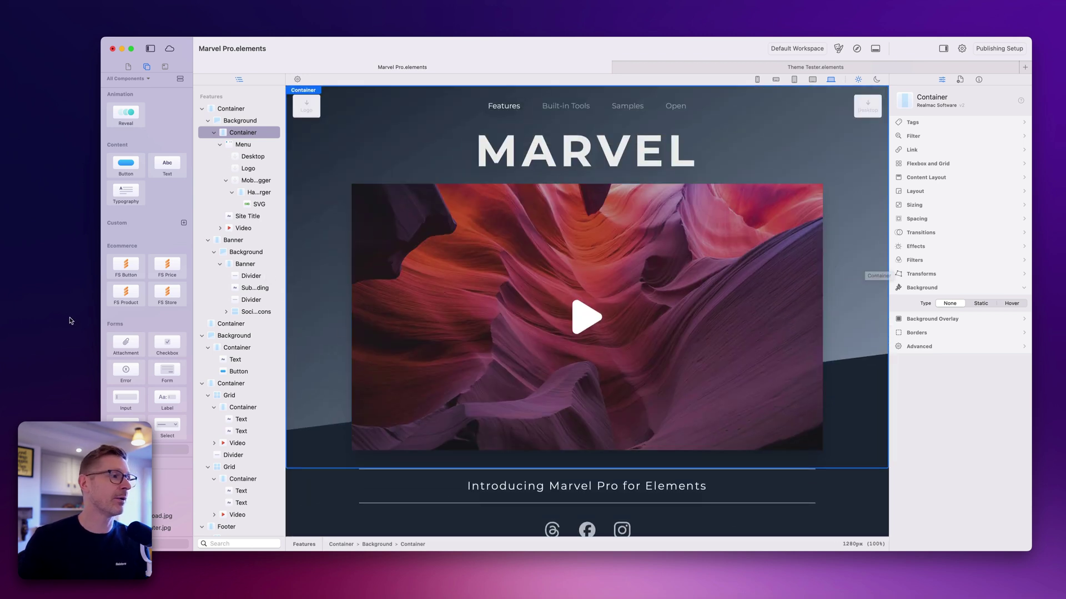
{"action": "scroll", "coordinate": [146, 323], "scroll_direction": "down", "scroll_amount": 6}
{"action": "scroll", "coordinate": [146, 323], "scroll_direction": "down", "scroll_amount": 5}
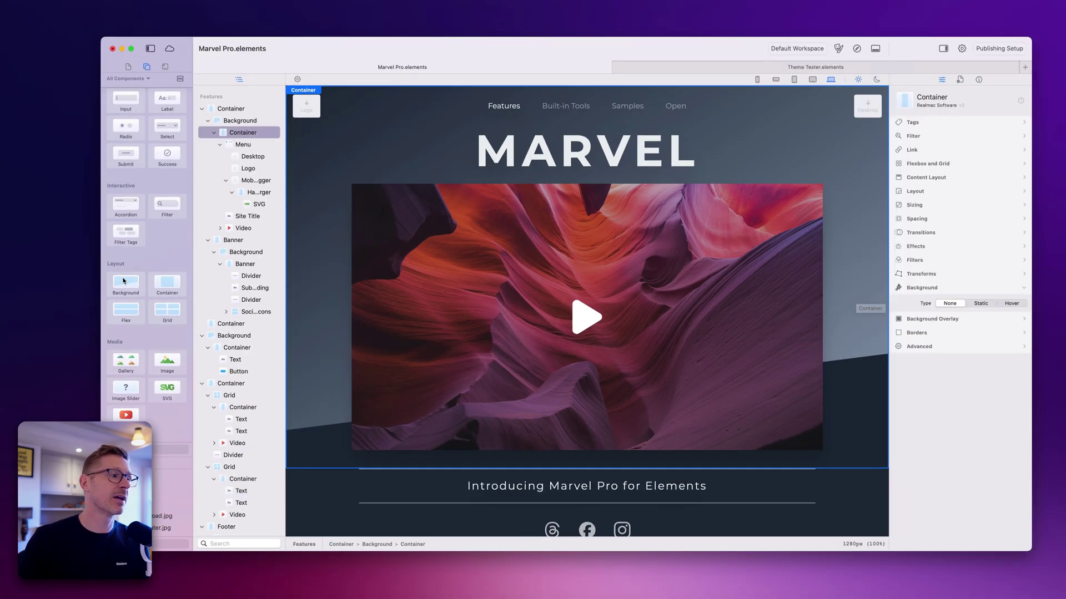
{"action": "scroll", "coordinate": [722, 372], "scroll_direction": "down", "scroll_amount": 5}
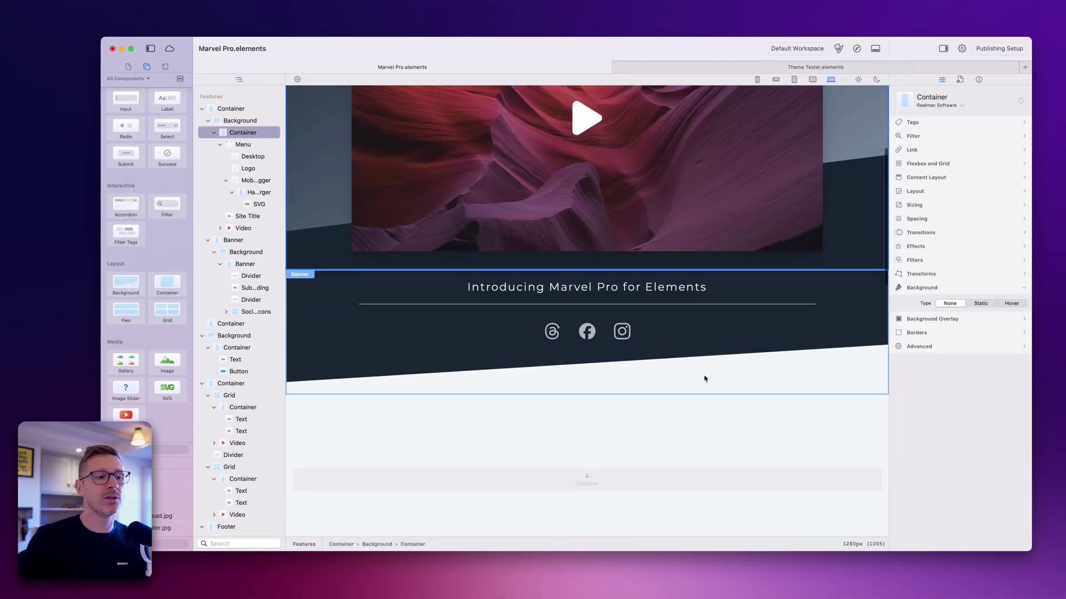
{"action": "scroll", "coordinate": [638, 364], "scroll_direction": "down", "scroll_amount": 4}
{"action": "scroll", "coordinate": [638, 364], "scroll_direction": "up", "scroll_amount": 4}
{"action": "scroll", "coordinate": [641, 372], "scroll_direction": "down", "scroll_amount": 6}
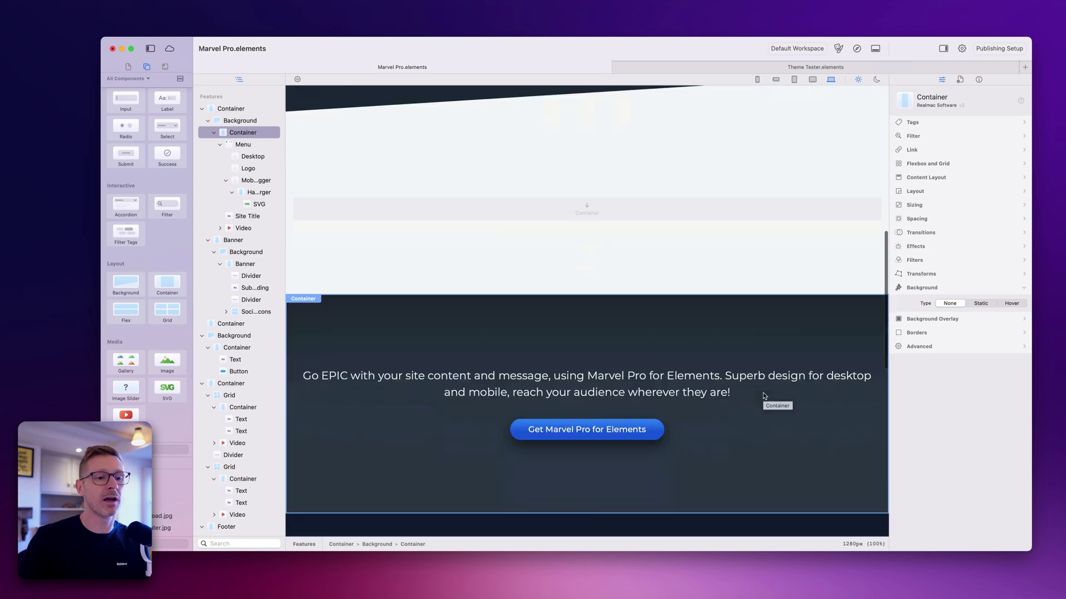
{"action": "scroll", "coordinate": [682, 324], "scroll_direction": "up", "scroll_amount": 10}
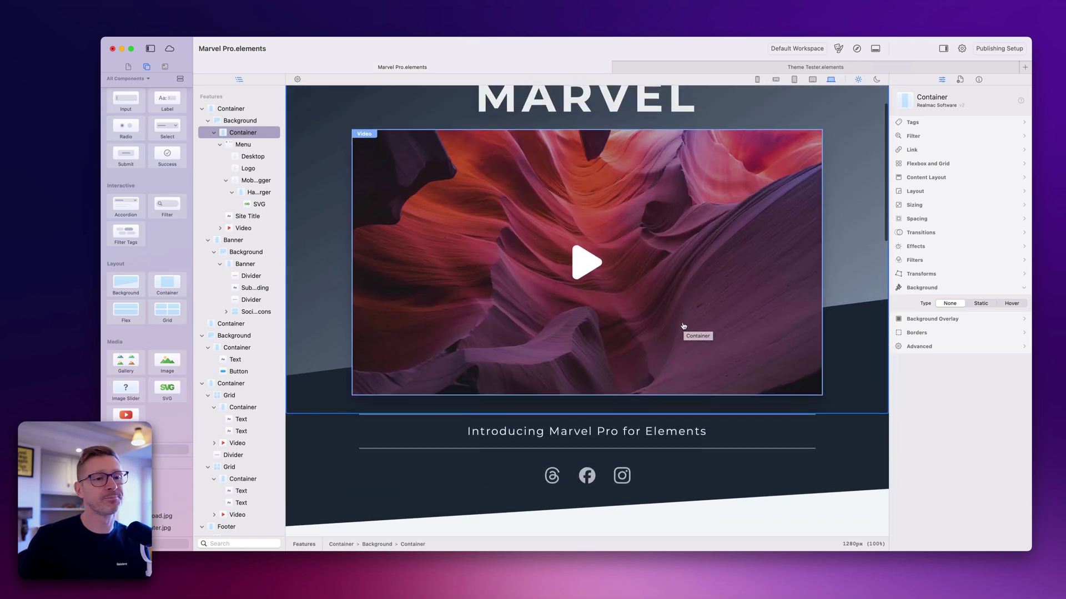
{"action": "scroll", "coordinate": [541, 296], "scroll_direction": "up", "scroll_amount": 2}
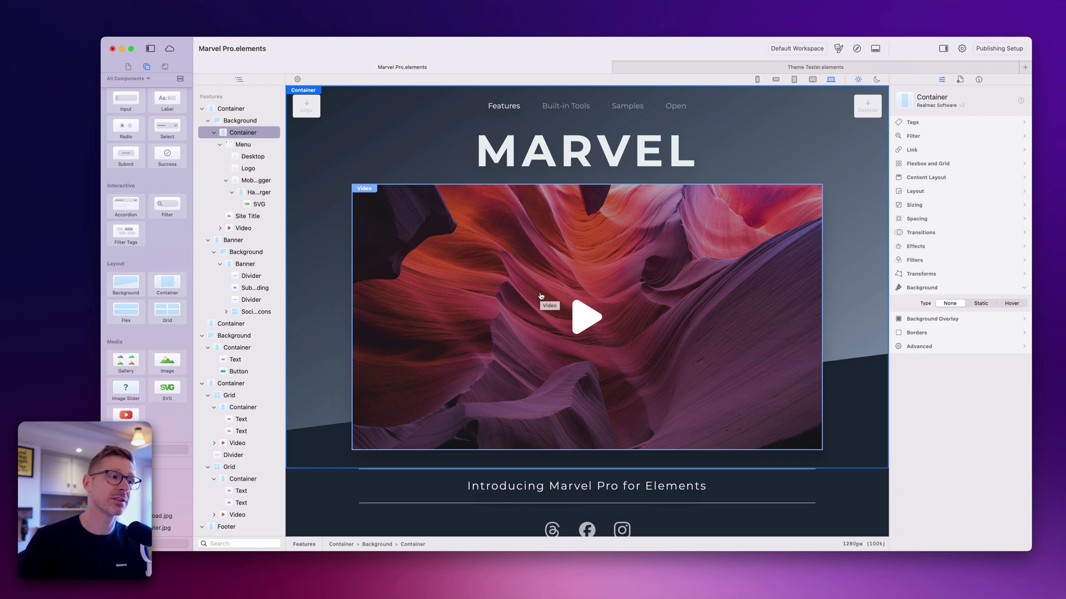
Select the Background component inside the first container and compare the hero with its Angle setting disabled and re-enabled
{"action": "left_click", "coordinate": [239, 108]}
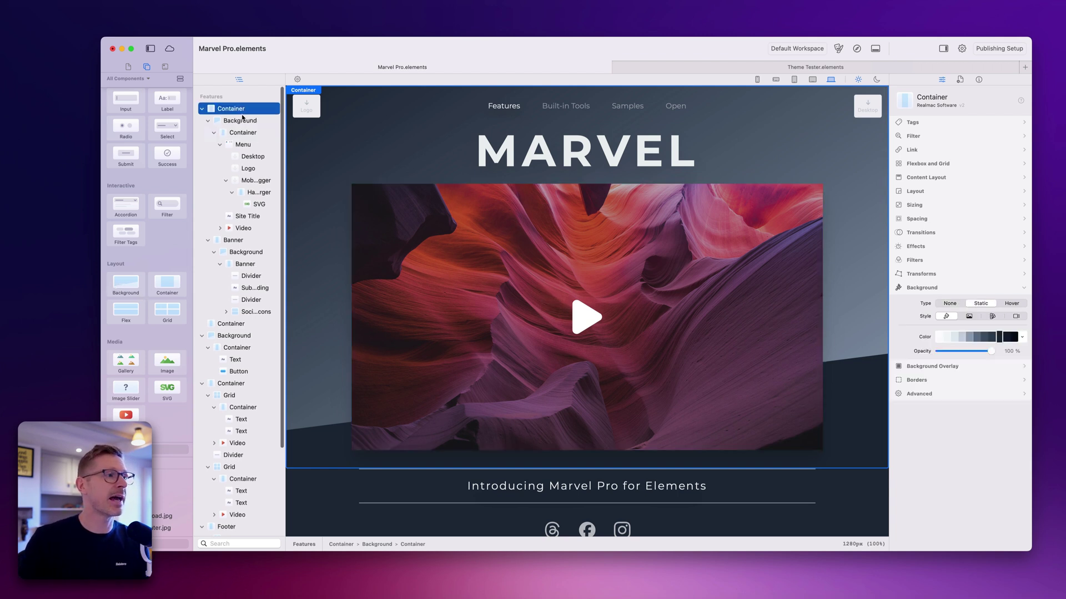
{"action": "left_click", "coordinate": [243, 120]}
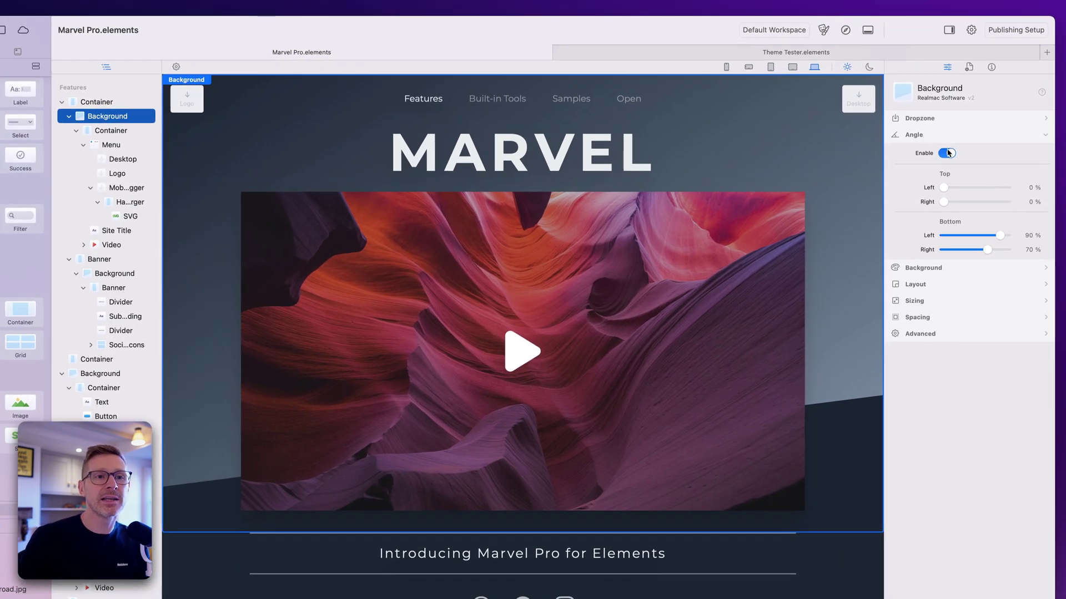
{"action": "left_click", "coordinate": [946, 153]}
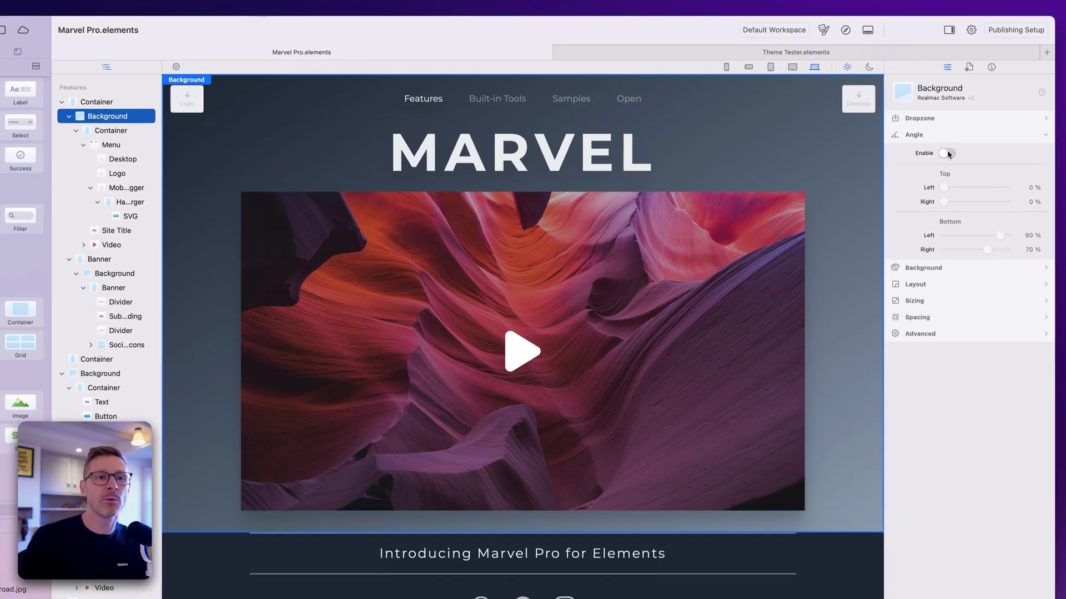
{"action": "left_click", "coordinate": [933, 136]}
{"action": "left_click", "coordinate": [932, 137]}
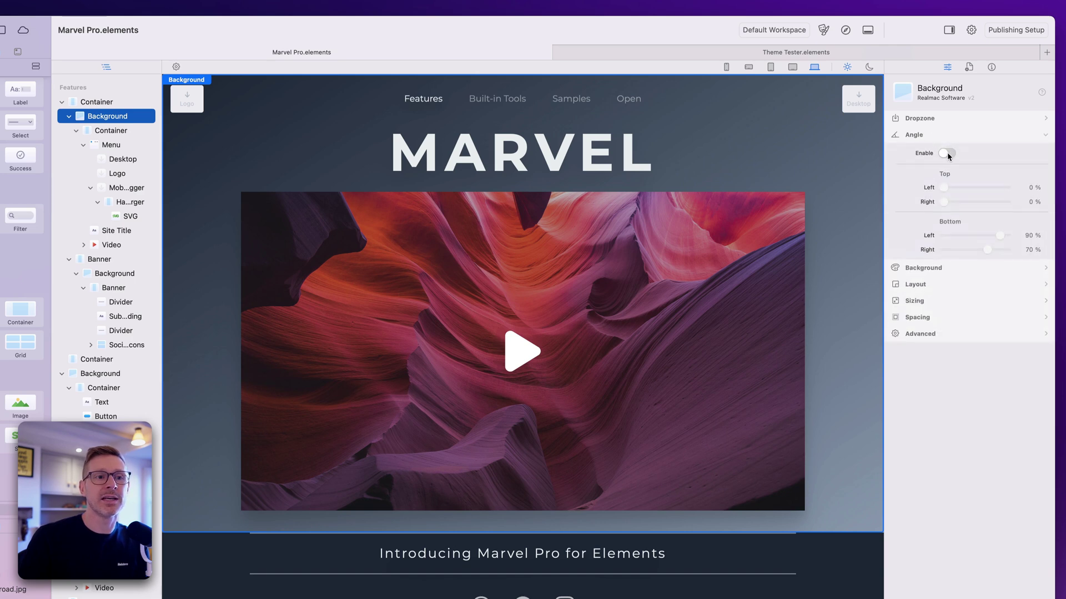
{"action": "left_click", "coordinate": [947, 153]}
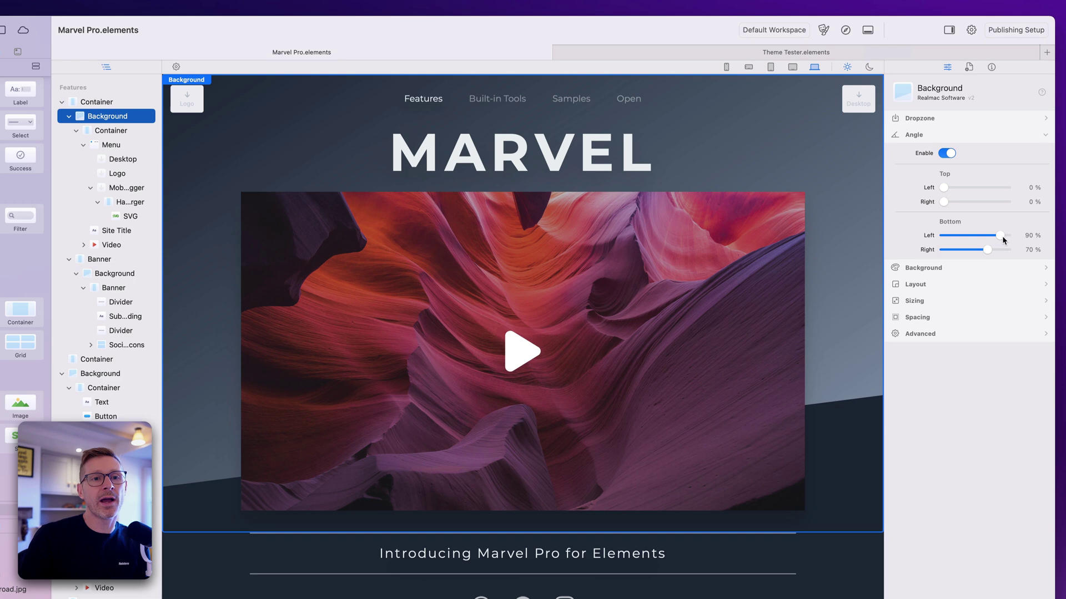
Try hero background angles of 61% left and 22% right for Top, 95% left and 73% right for Bottom, and check the parent container
{"action": "left_click_drag", "start_coordinate": [1002, 237], "coordinate": [942, 251]}
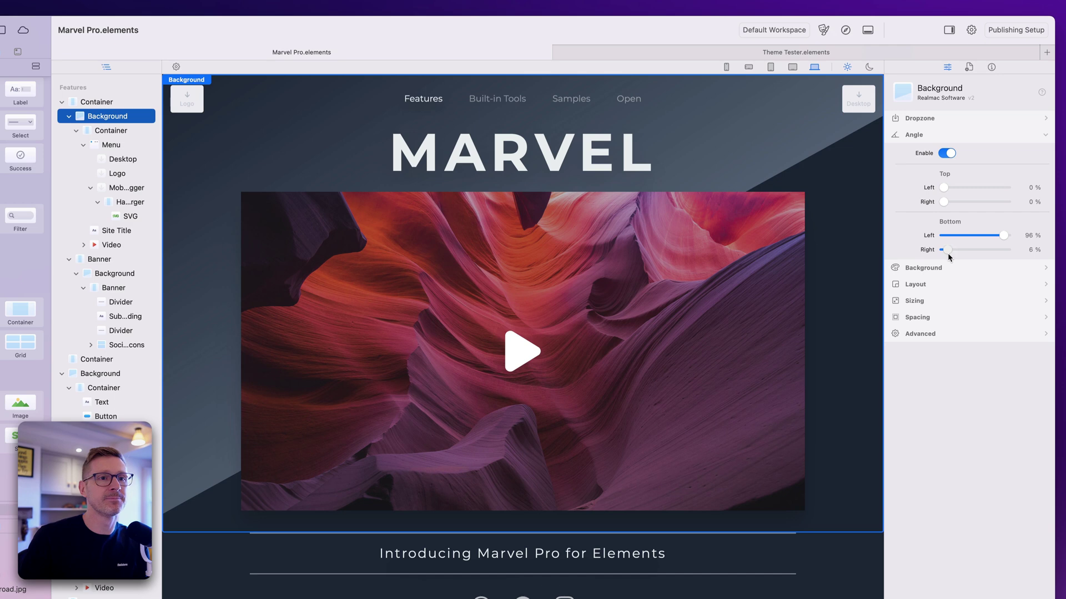
{"action": "mouse_move", "coordinate": [1009, 240]}
{"action": "left_mouse_down"}
{"action": "mouse_move", "coordinate": [1061, 239]}
{"action": "mouse_move", "coordinate": [987, 236]}
{"action": "mouse_move", "coordinate": [982, 251]}
{"action": "mouse_move", "coordinate": [1002, 236]}
{"action": "left_mouse_up"}
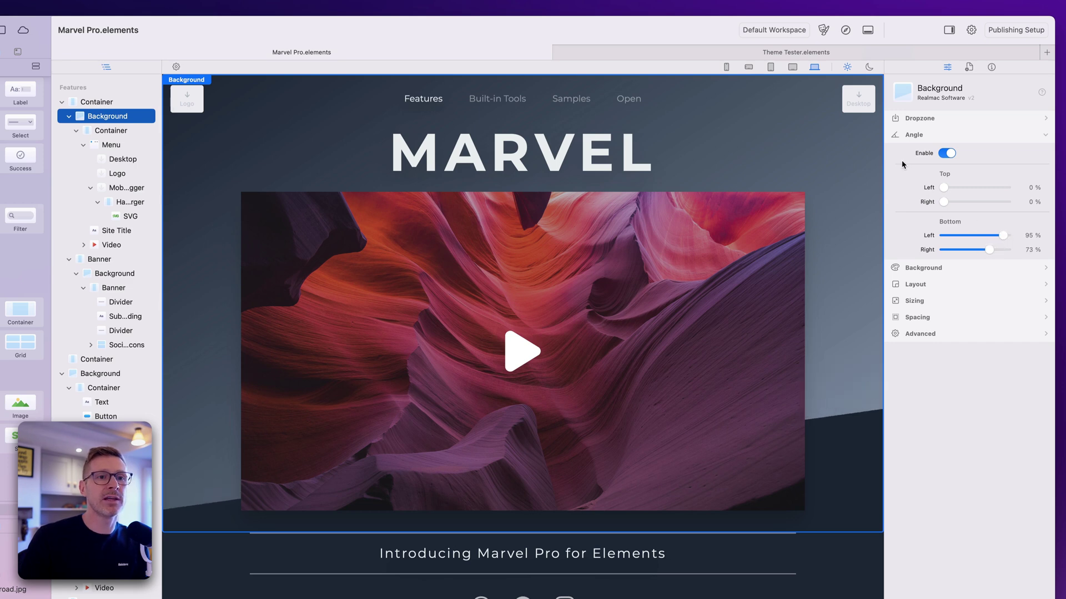
{"action": "mouse_move", "coordinate": [964, 188]}
{"action": "left_mouse_down"}
{"action": "mouse_move", "coordinate": [981, 187]}
{"action": "mouse_move", "coordinate": [957, 202]}
{"action": "left_mouse_up"}
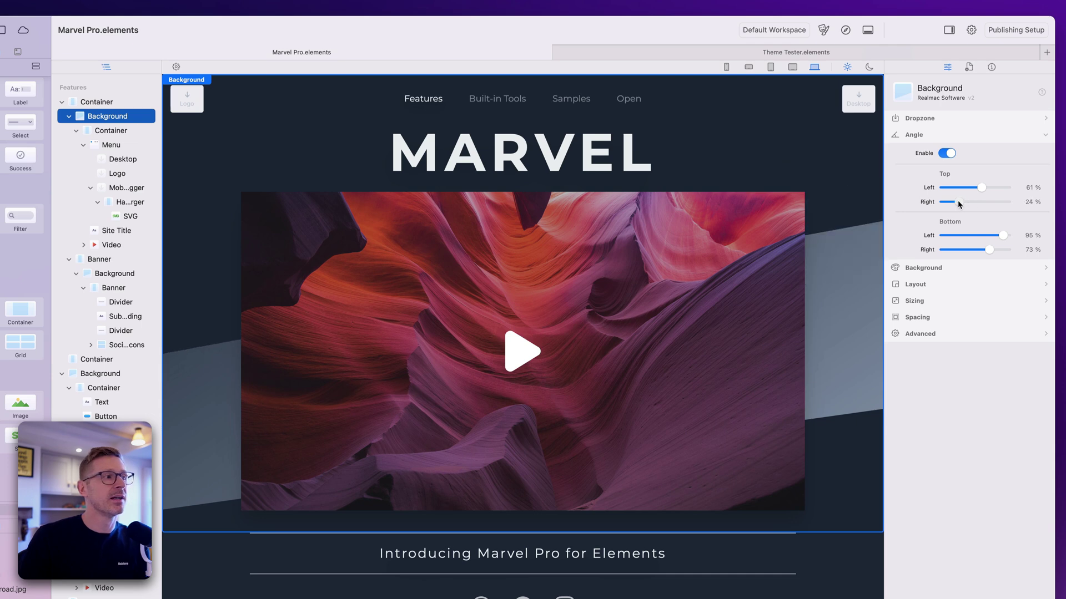
{"action": "left_click", "coordinate": [97, 102]}
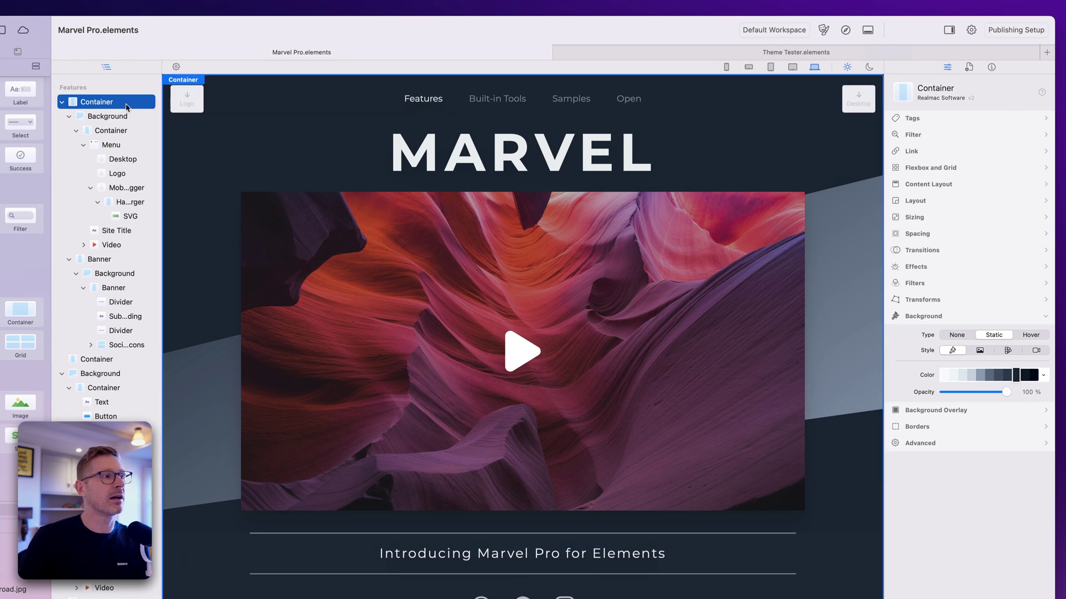
{"action": "left_click", "coordinate": [116, 119]}
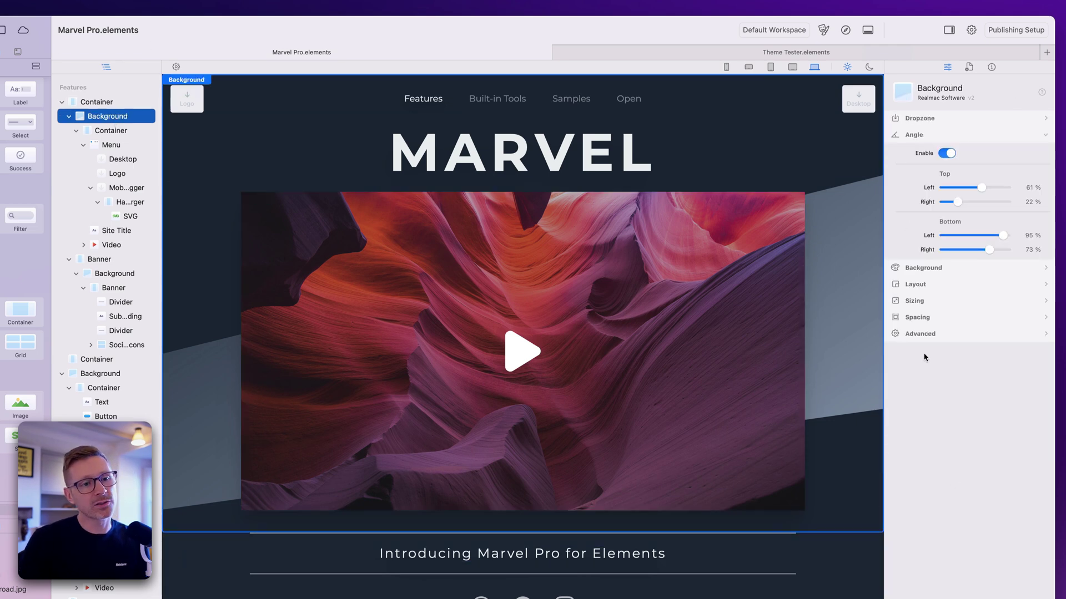
Reset the hero background's Top angles to 0% and set its Bottom angles to 86% left and 68% right
{"action": "left_click_drag", "start_coordinate": [972, 186], "coordinate": [934, 190]}
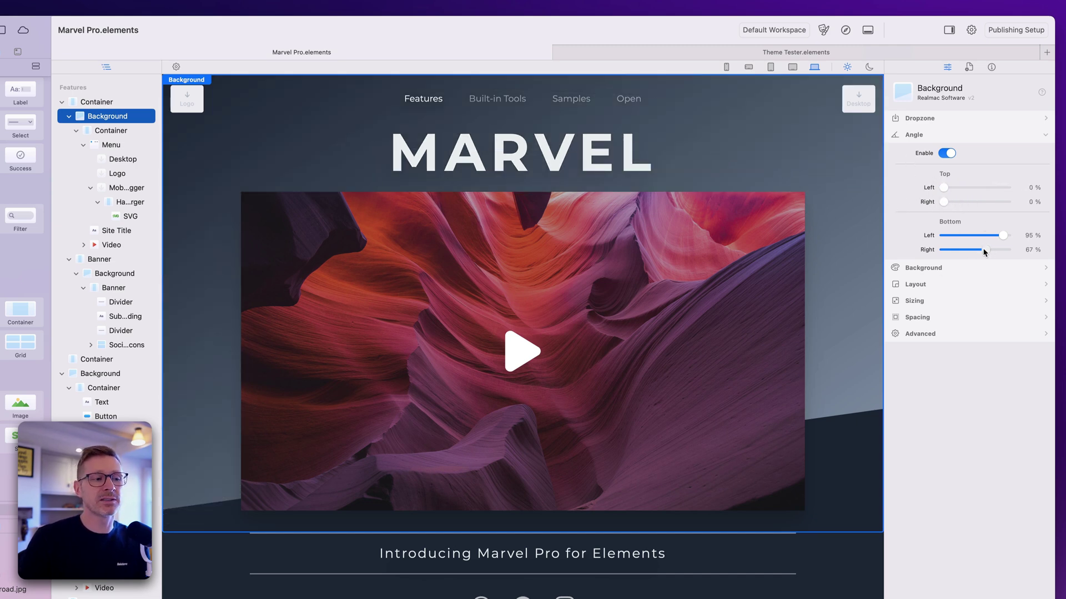
{"action": "left_click_drag", "start_coordinate": [984, 253], "coordinate": [996, 240]}
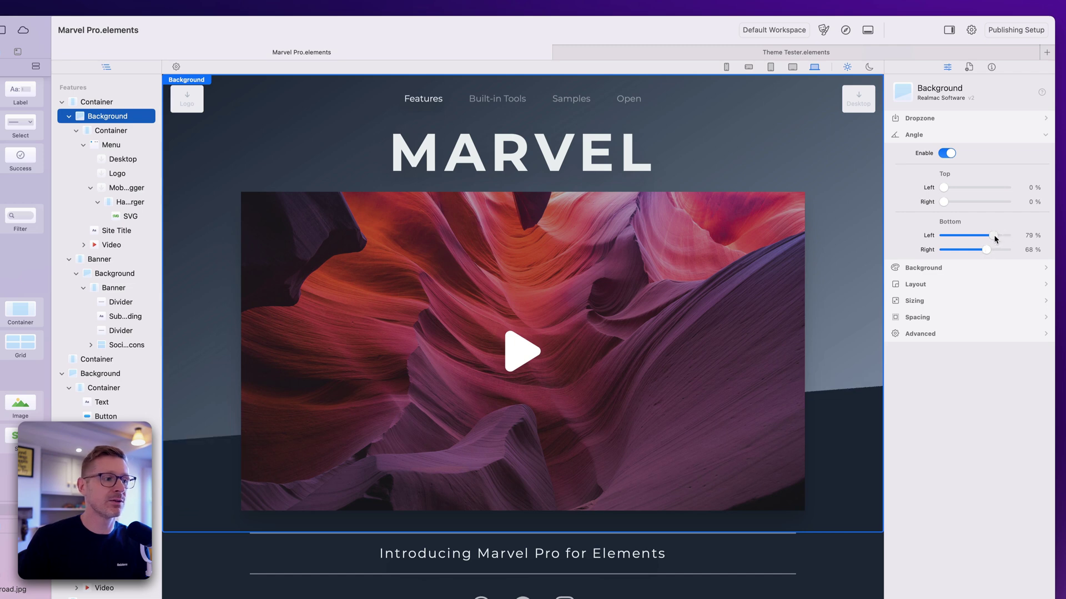
Set the Bottom angles of the Background component inside the Banner to 98% left and 55% right
{"action": "scroll", "coordinate": [818, 285], "scroll_direction": "down", "scroll_amount": 5}
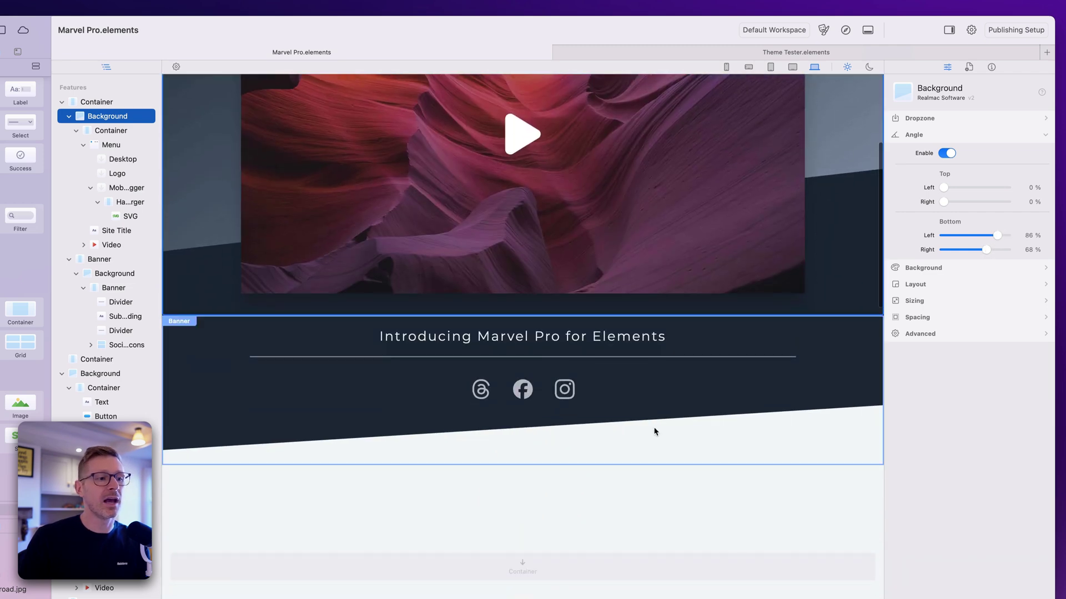
{"action": "left_click", "coordinate": [177, 332]}
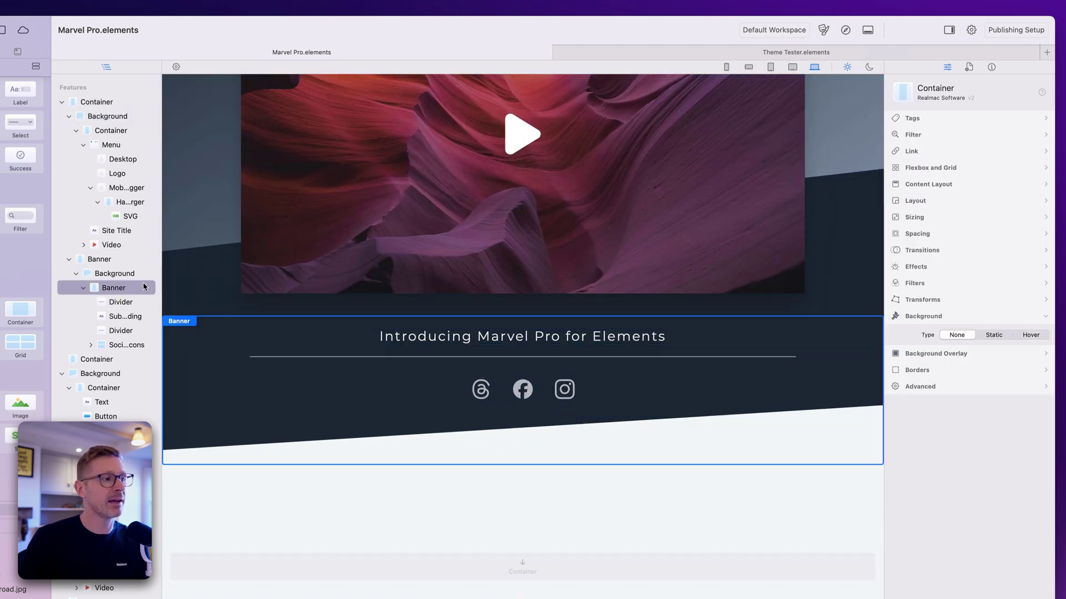
{"action": "left_click", "coordinate": [116, 264]}
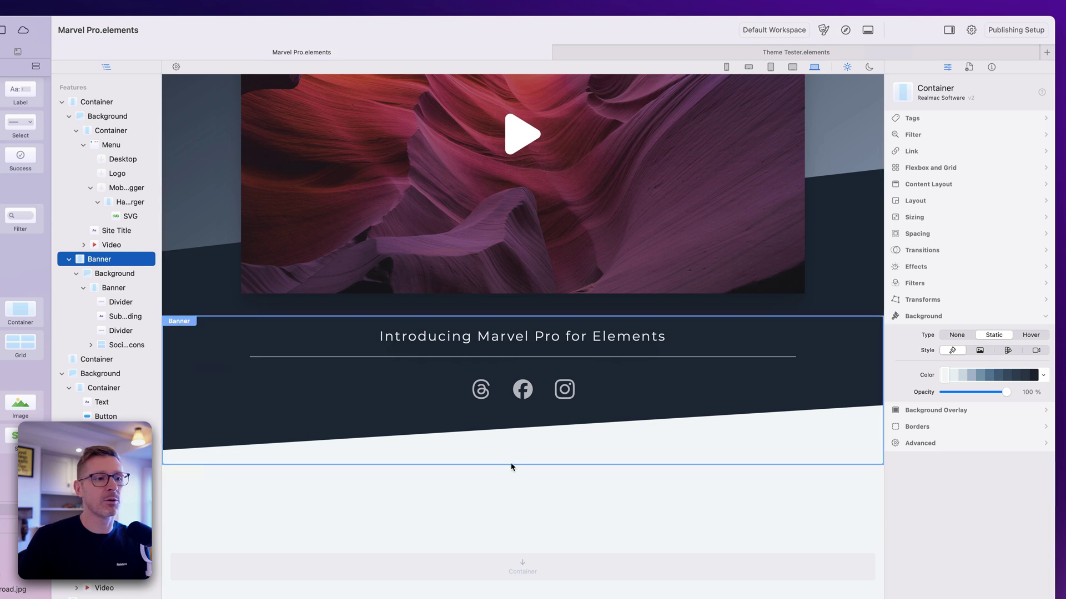
{"action": "left_click", "coordinate": [113, 288]}
{"action": "left_click", "coordinate": [120, 275]}
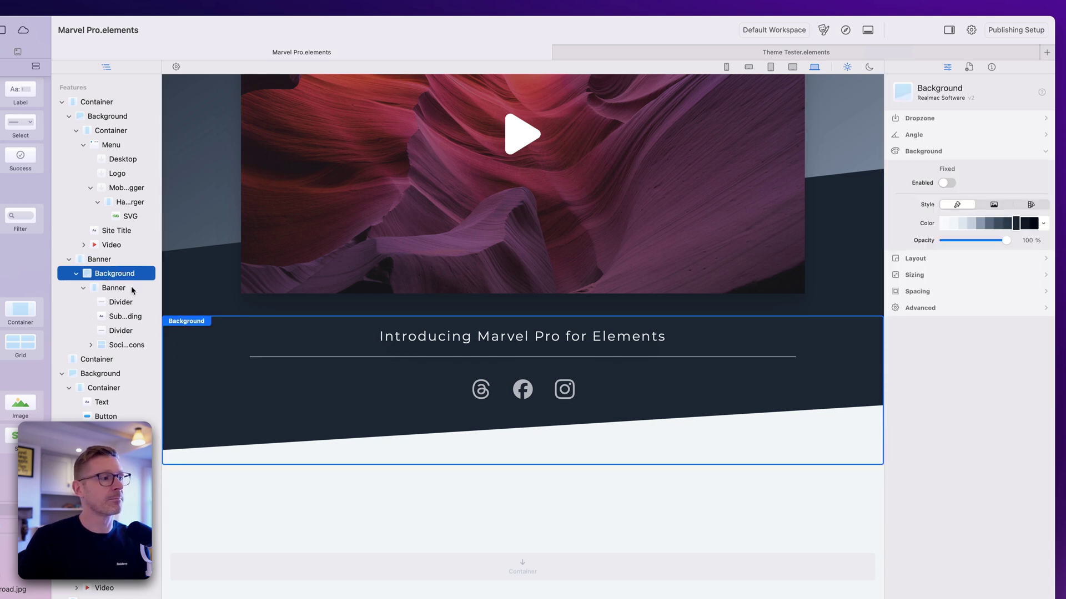
{"action": "left_click", "coordinate": [944, 135]}
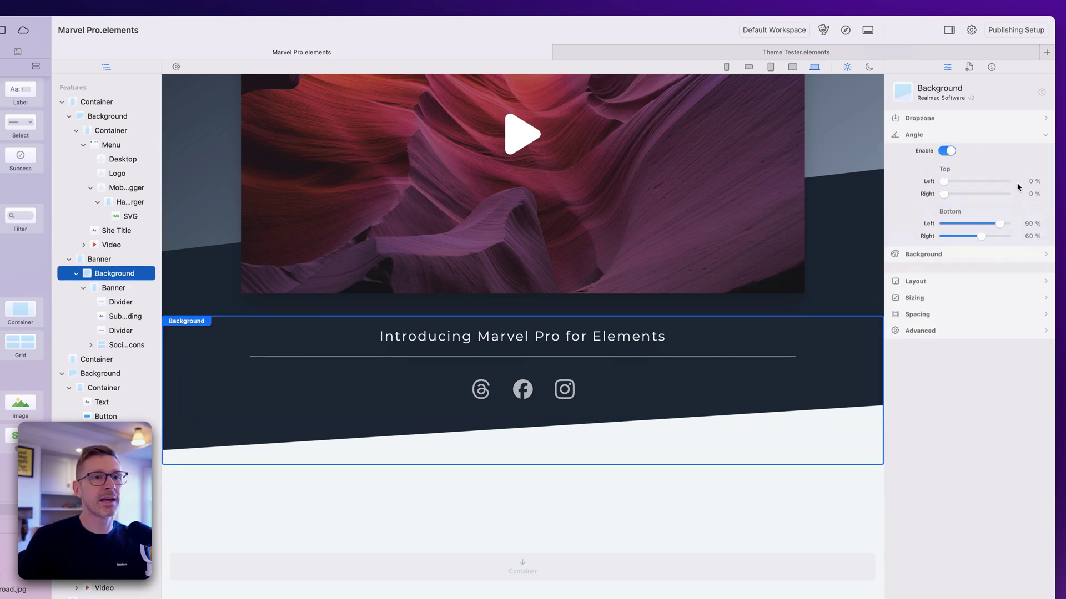
{"action": "mouse_move", "coordinate": [996, 238]}
{"action": "left_mouse_down"}
{"action": "mouse_move", "coordinate": [996, 251]}
{"action": "mouse_move", "coordinate": [1009, 251]}
{"action": "mouse_move", "coordinate": [983, 250]}
{"action": "mouse_move", "coordinate": [999, 236]}
{"action": "mouse_move", "coordinate": [1008, 238]}
{"action": "mouse_move", "coordinate": [980, 250]}
{"action": "left_mouse_up"}
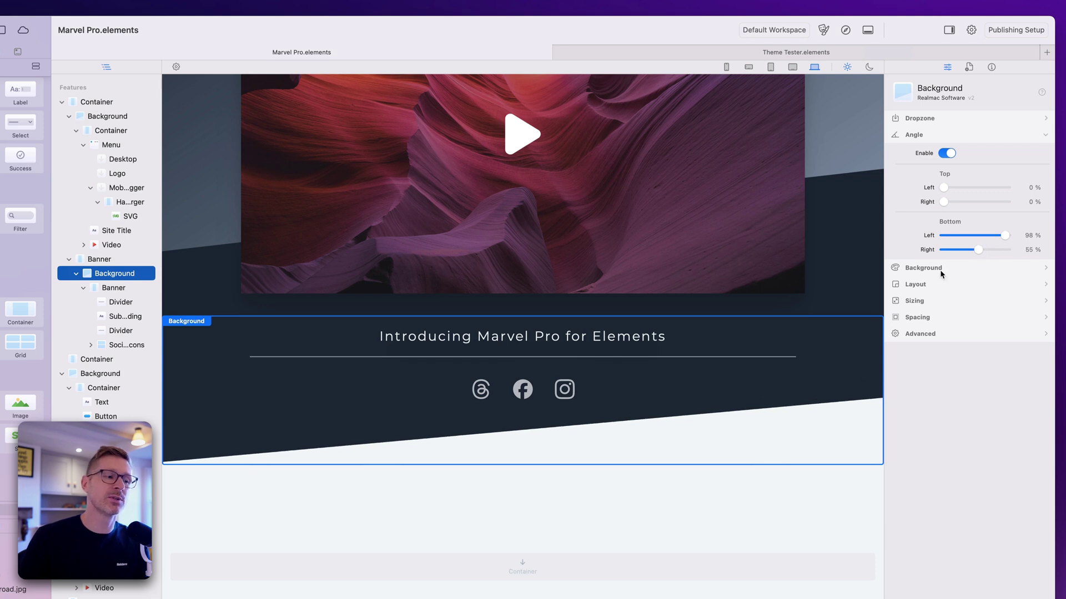
Select the Background component of the call-to-action section and review its background style and color options
{"action": "left_click", "coordinate": [801, 528]}
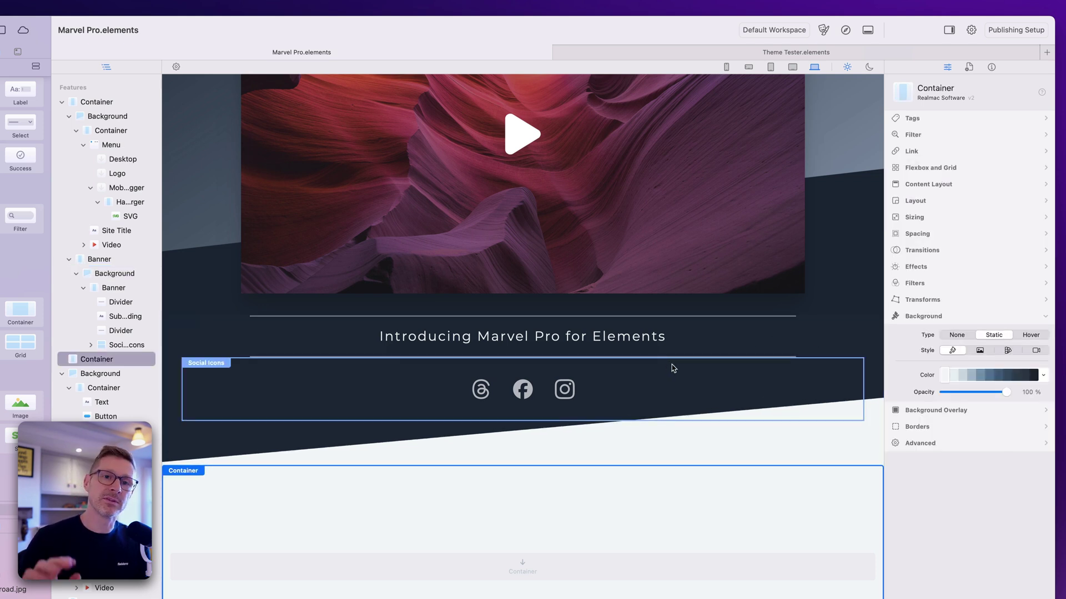
{"action": "scroll", "coordinate": [692, 340], "scroll_direction": "up", "scroll_amount": 2}
{"action": "scroll", "coordinate": [692, 339], "scroll_direction": "down", "scroll_amount": 10}
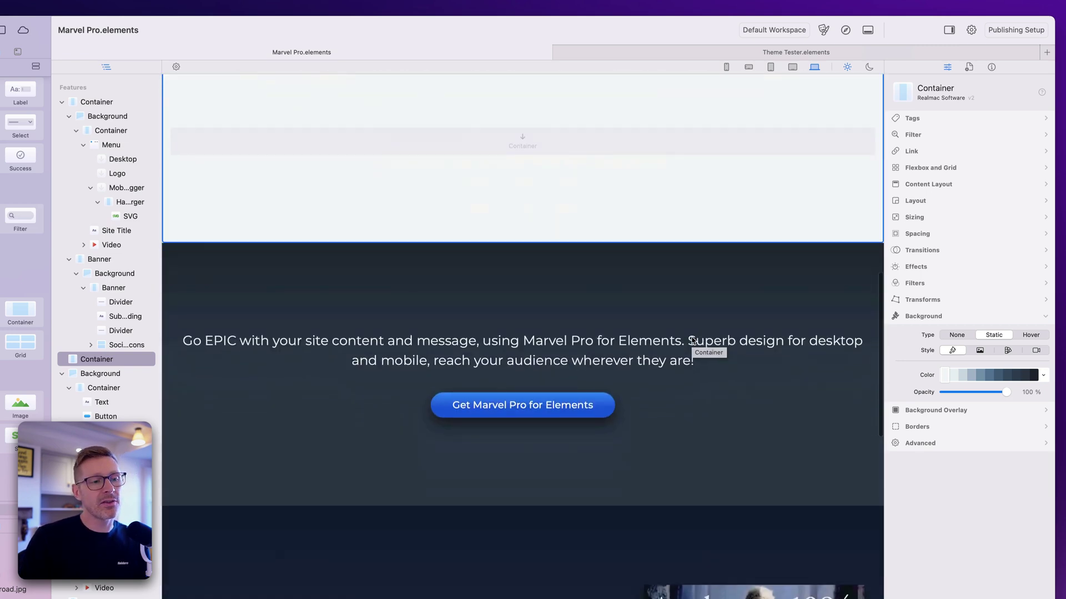
{"action": "left_click", "coordinate": [678, 294]}
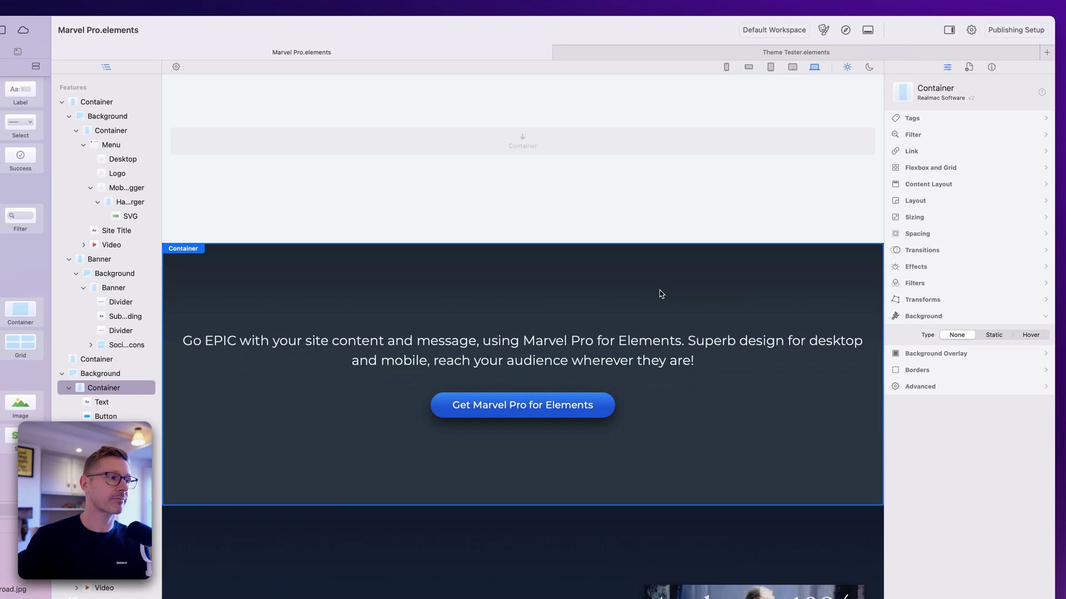
{"action": "left_click", "coordinate": [93, 374]}
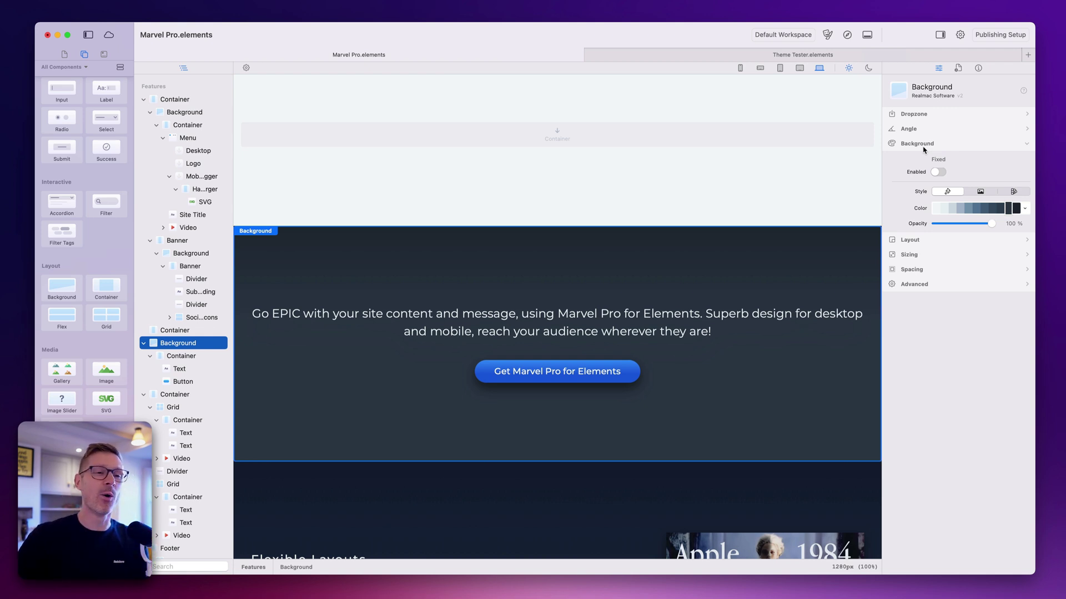
{"action": "left_click", "coordinate": [922, 145]}
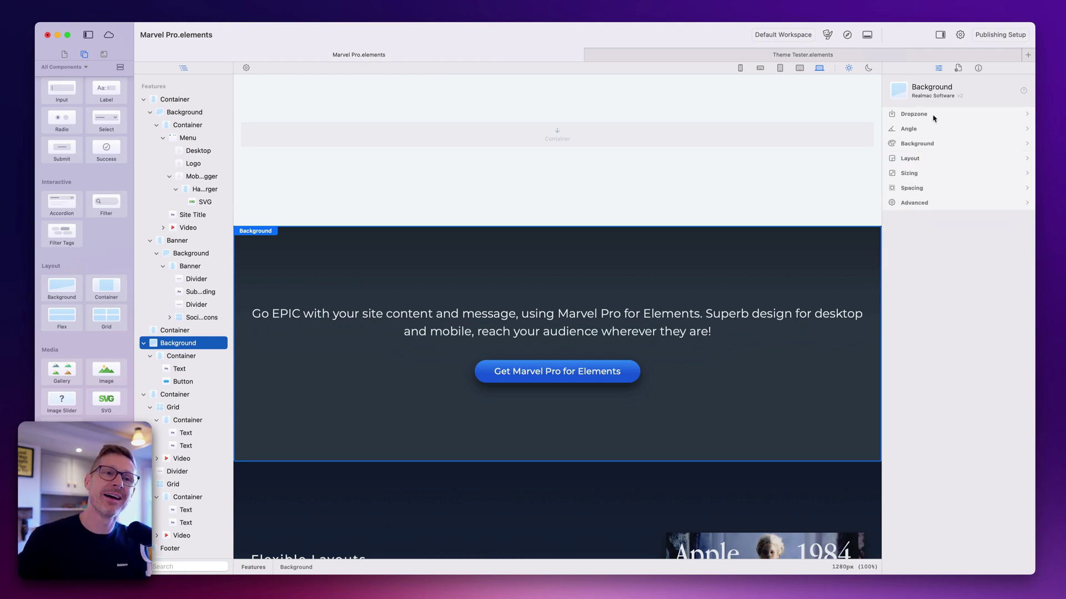
{"action": "left_click", "coordinate": [922, 145]}
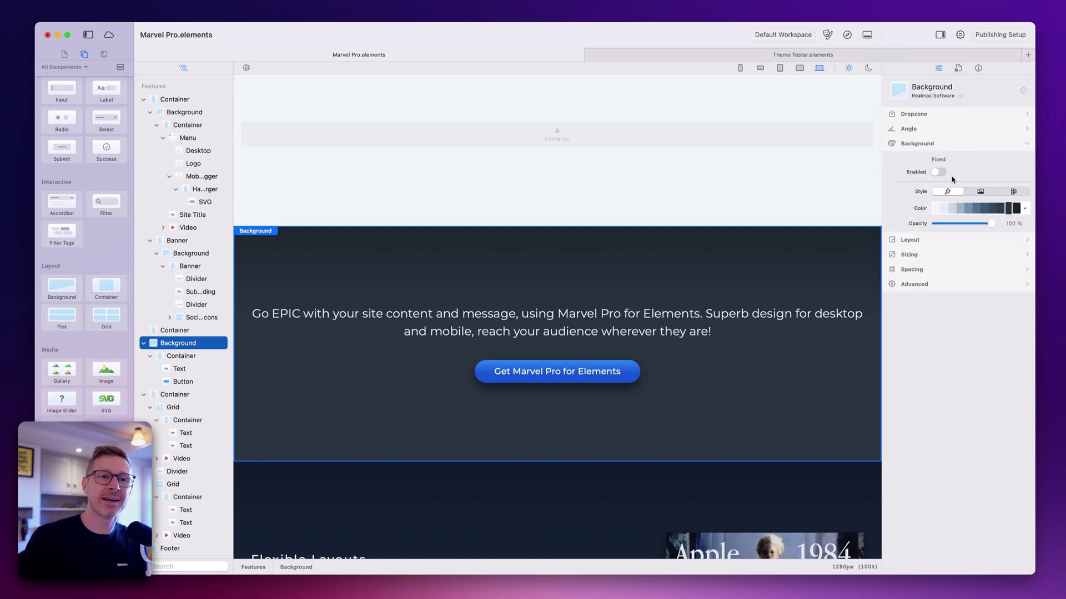
{"action": "left_click", "coordinate": [963, 210]}
{"action": "left_click", "coordinate": [1006, 210]}
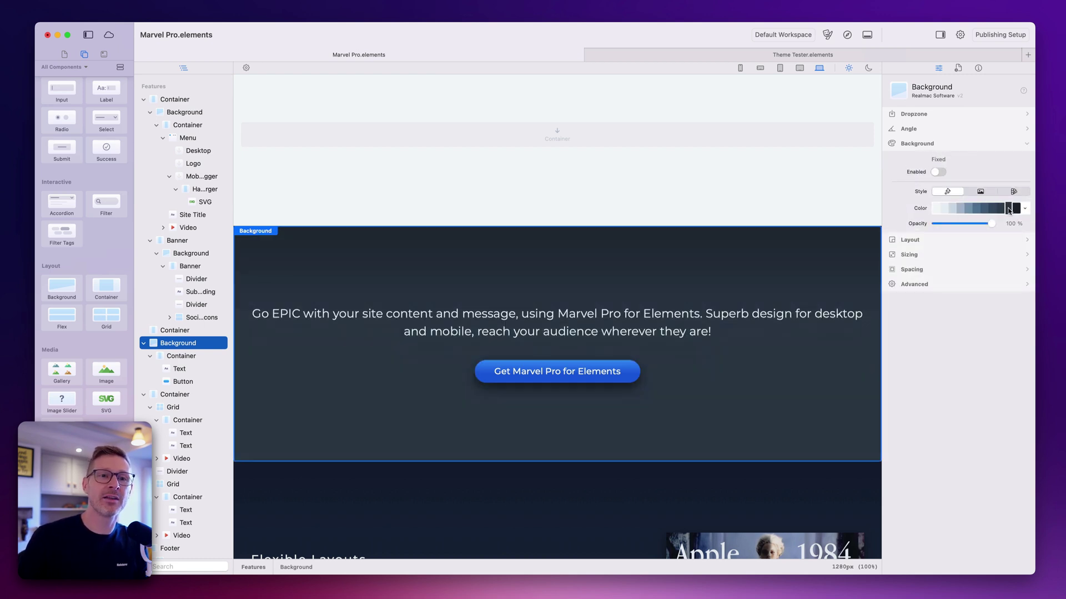
Switch the call-to-action background's style to an image and add the ocean wave picture
{"action": "left_click", "coordinate": [981, 192]}
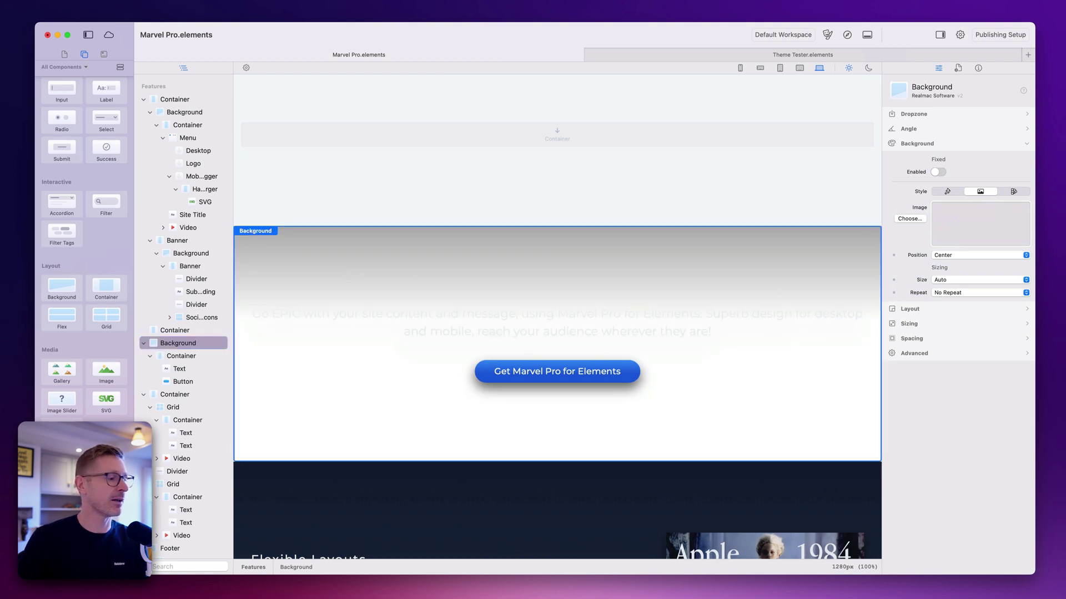
{"action": "left_click_drag", "start_coordinate": [1063, 283], "coordinate": [1006, 288]}
{"action": "left_click_drag", "start_coordinate": [976, 228], "coordinate": [978, 230]}
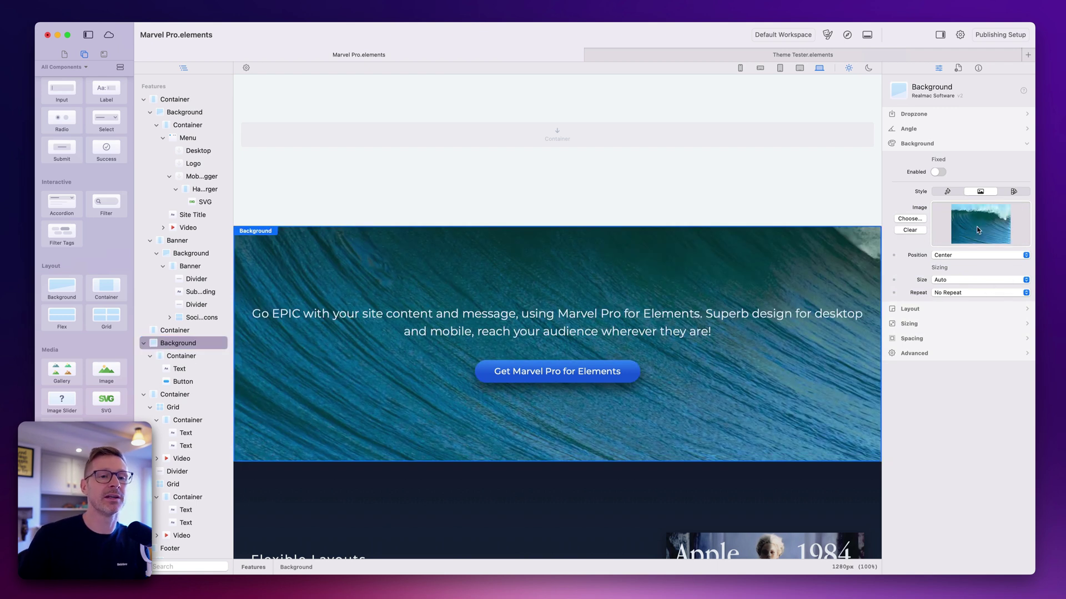
Enable the Fixed setting on the wave background and compare how the image behaves while the page scrolls
{"action": "scroll", "coordinate": [846, 286], "scroll_direction": "down", "scroll_amount": 5}
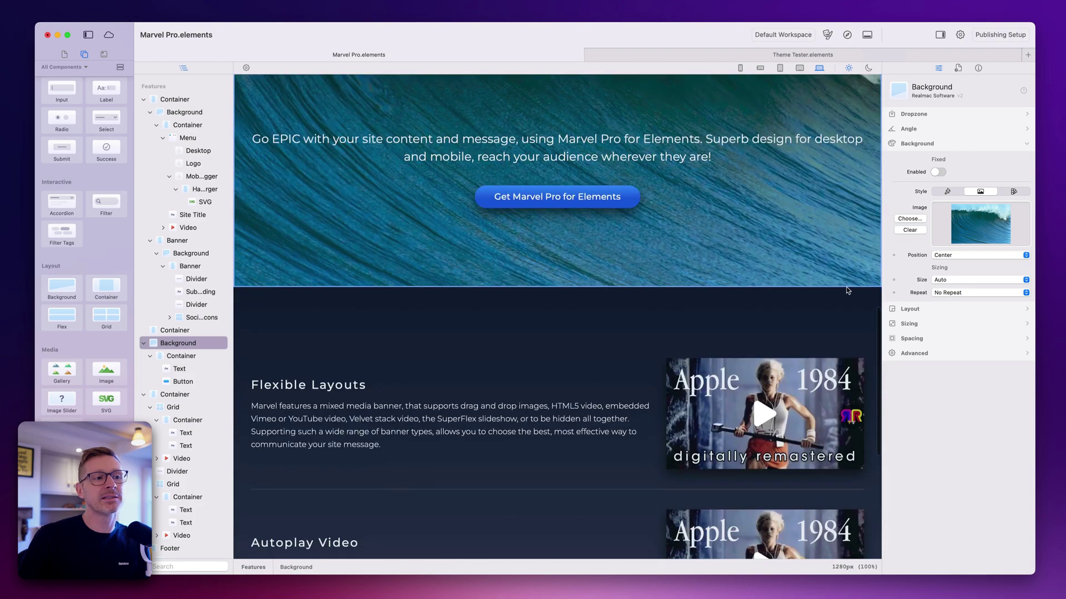
{"action": "scroll", "coordinate": [858, 149], "scroll_direction": "up", "scroll_amount": 4}
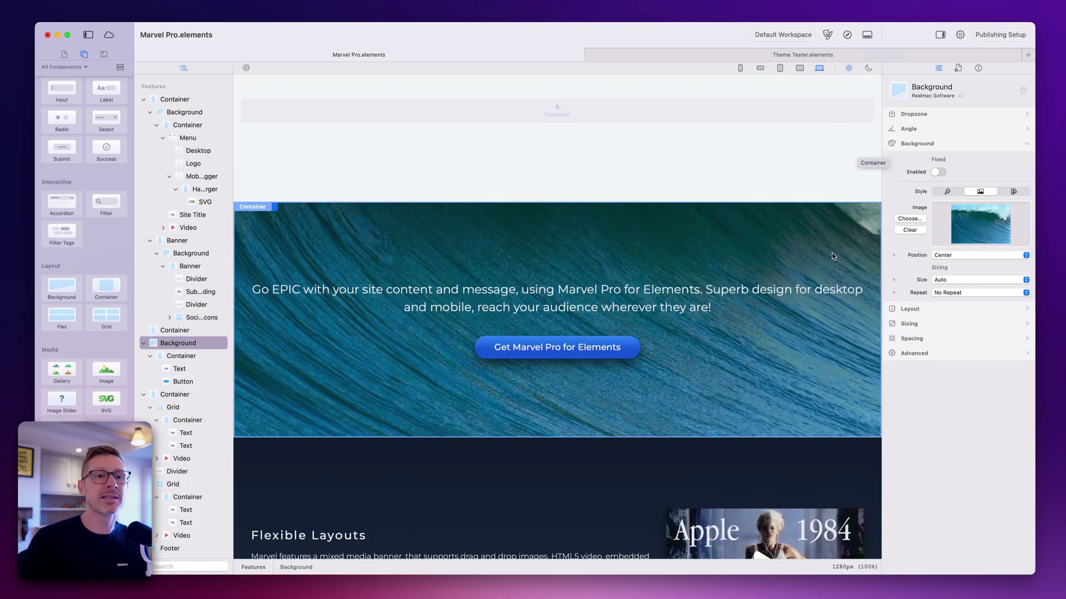
{"action": "scroll", "coordinate": [844, 189], "scroll_direction": "down", "scroll_amount": 4}
{"action": "scroll", "coordinate": [833, 254], "scroll_direction": "up", "scroll_amount": 5}
{"action": "scroll", "coordinate": [832, 258], "scroll_direction": "down", "scroll_amount": 5}
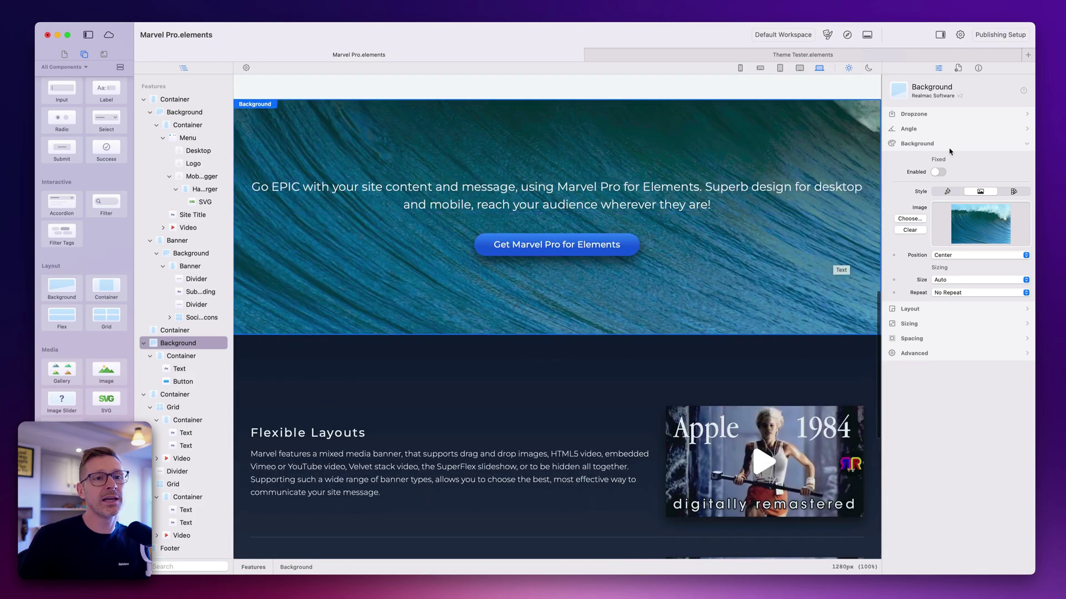
{"action": "scroll", "coordinate": [866, 222], "scroll_direction": "up", "scroll_amount": 4}
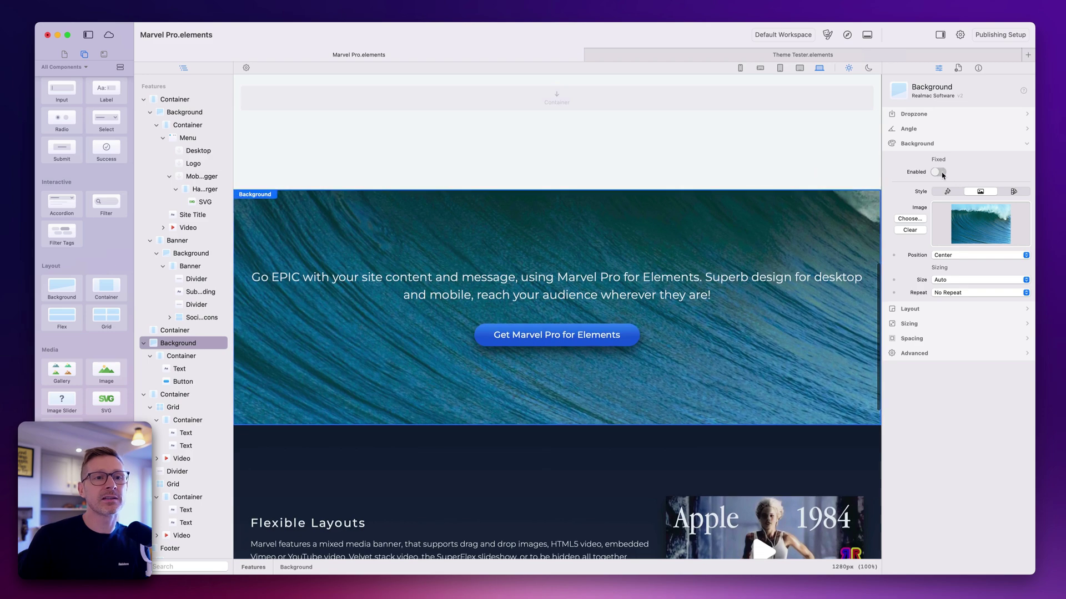
{"action": "left_click", "coordinate": [938, 172]}
{"action": "scroll", "coordinate": [805, 357], "scroll_direction": "up", "scroll_amount": 7}
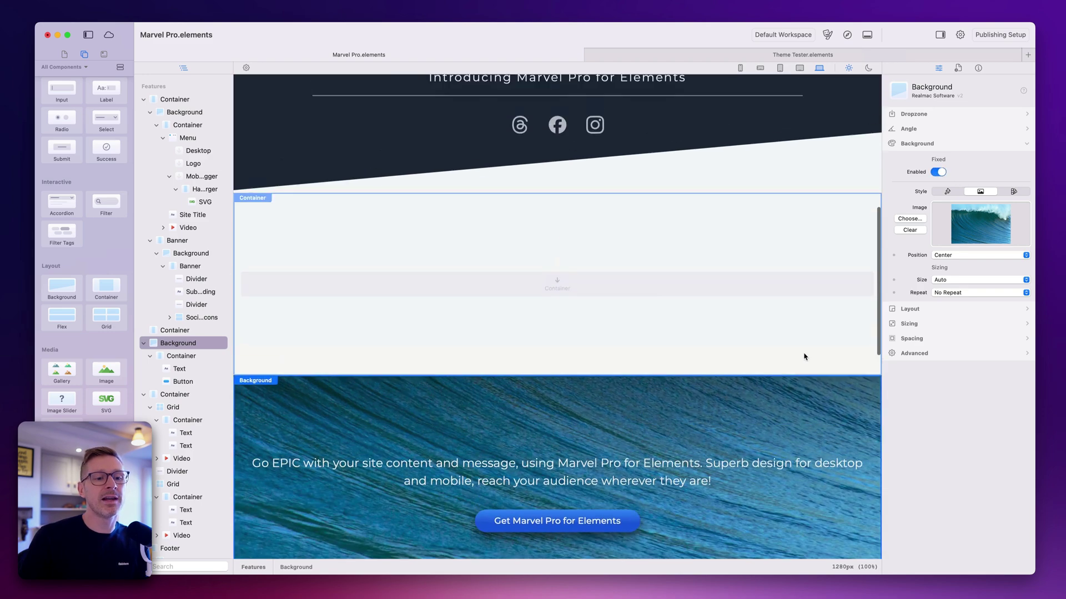
{"action": "scroll", "coordinate": [804, 357], "scroll_direction": "down", "scroll_amount": 20}
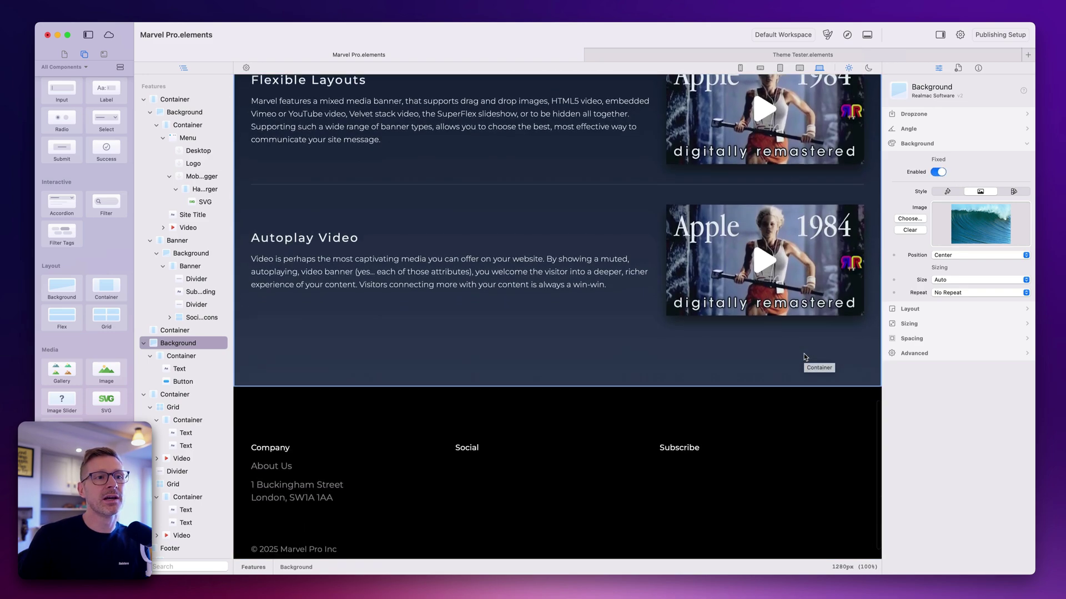
{"action": "scroll", "coordinate": [805, 357], "scroll_direction": "up", "scroll_amount": 20}
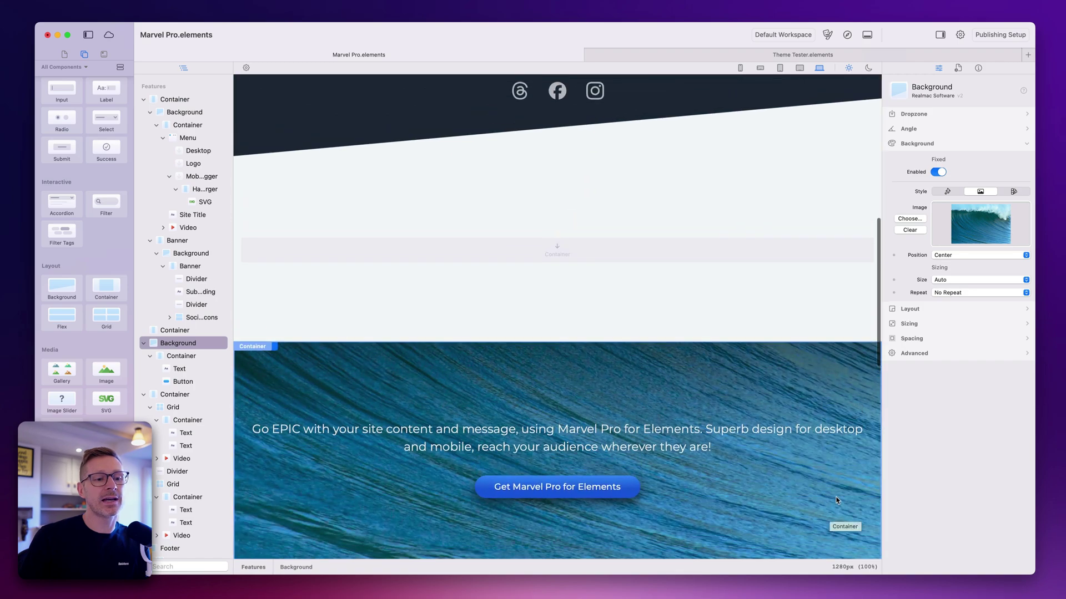
{"action": "scroll", "coordinate": [837, 501], "scroll_direction": "down", "scroll_amount": 7}
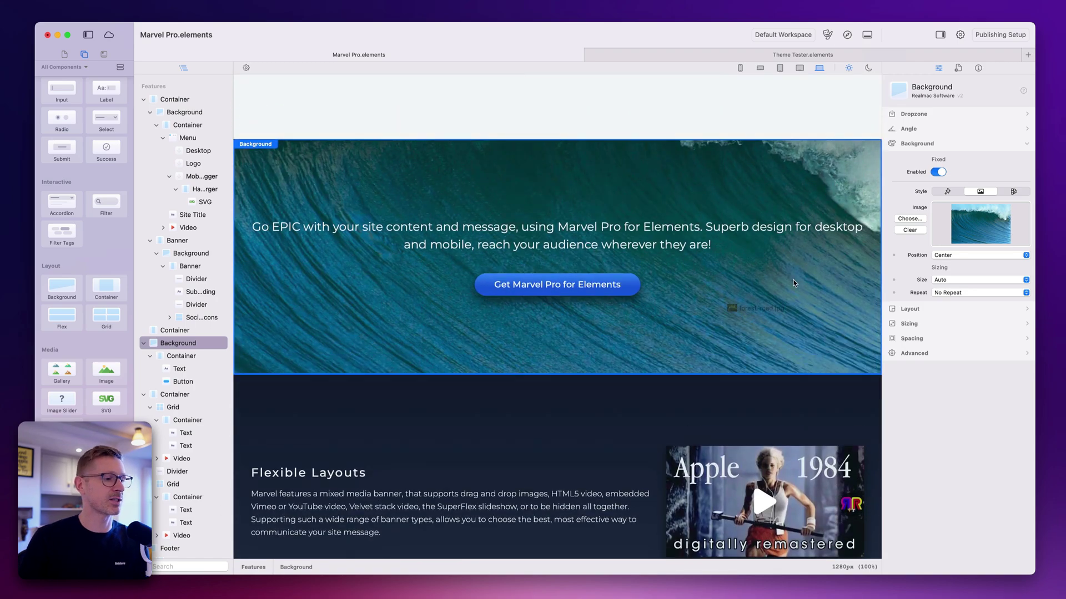
Replace the call-to-action section's wave picture with the aerial forest road image and check its fixed scrolling
{"action": "left_click_drag", "start_coordinate": [794, 283], "coordinate": [747, 339]}
{"action": "scroll", "coordinate": [747, 339], "scroll_direction": "up", "scroll_amount": 9}
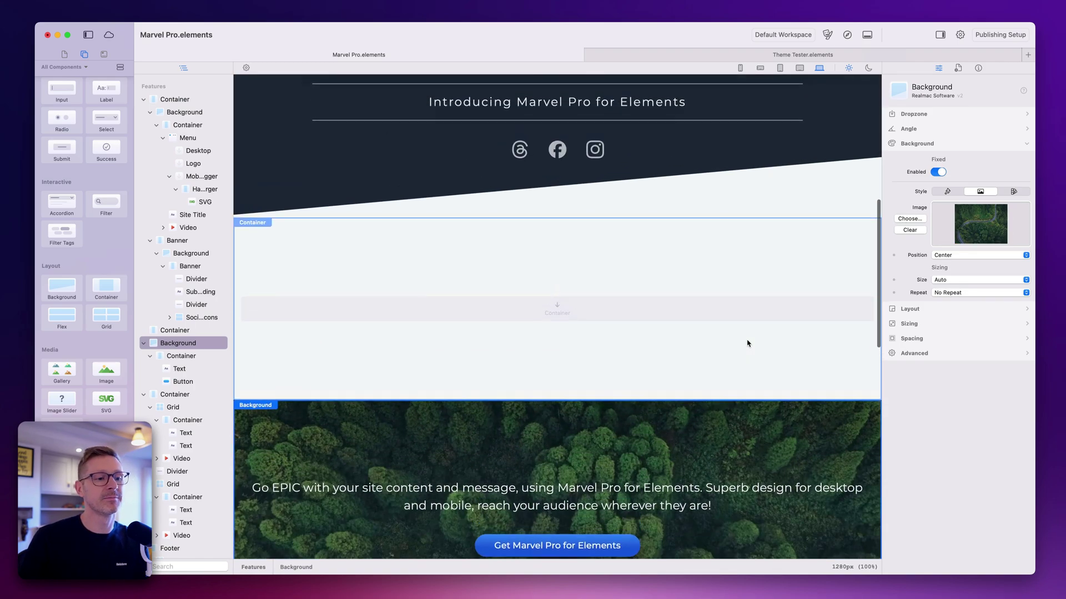
{"action": "scroll", "coordinate": [747, 343], "scroll_direction": "down", "scroll_amount": 13}
{"action": "scroll", "coordinate": [805, 167], "scroll_direction": "up", "scroll_amount": 4}
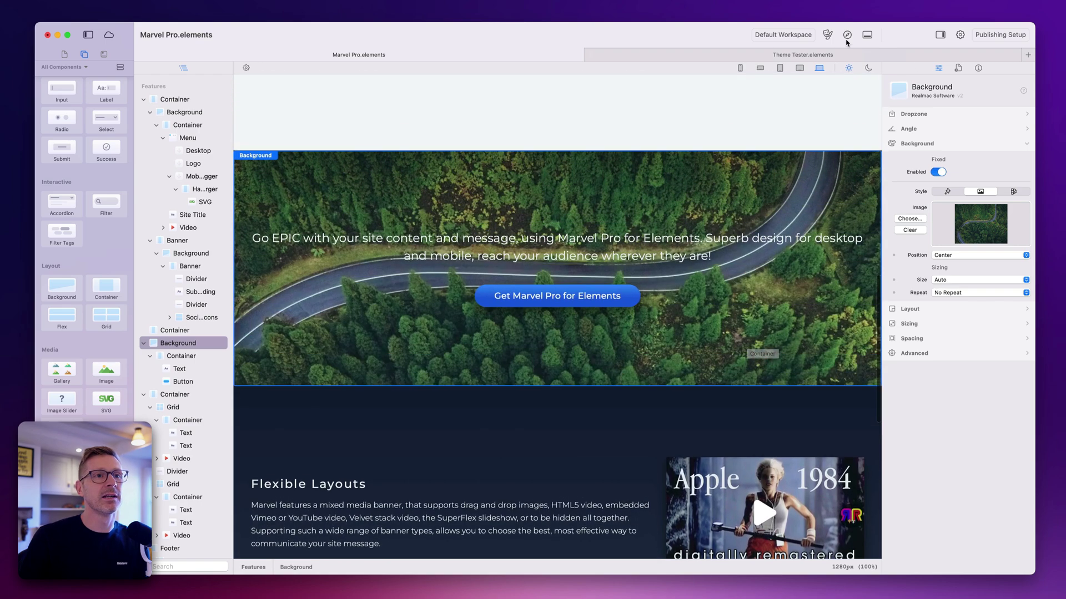
Preview the Features page in the browser and examine the slanted sections and fixed forest background
{"action": "left_click", "coordinate": [846, 37]}
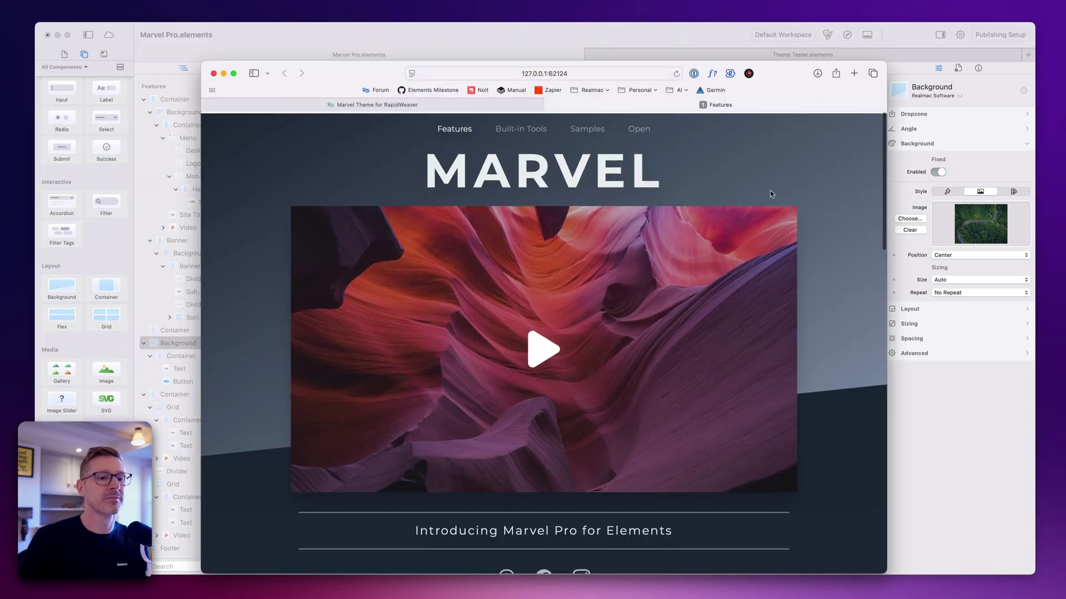
{"action": "scroll", "coordinate": [233, 442], "scroll_direction": "down", "scroll_amount": 1}
{"action": "scroll", "coordinate": [824, 373], "scroll_direction": "down", "scroll_amount": 5}
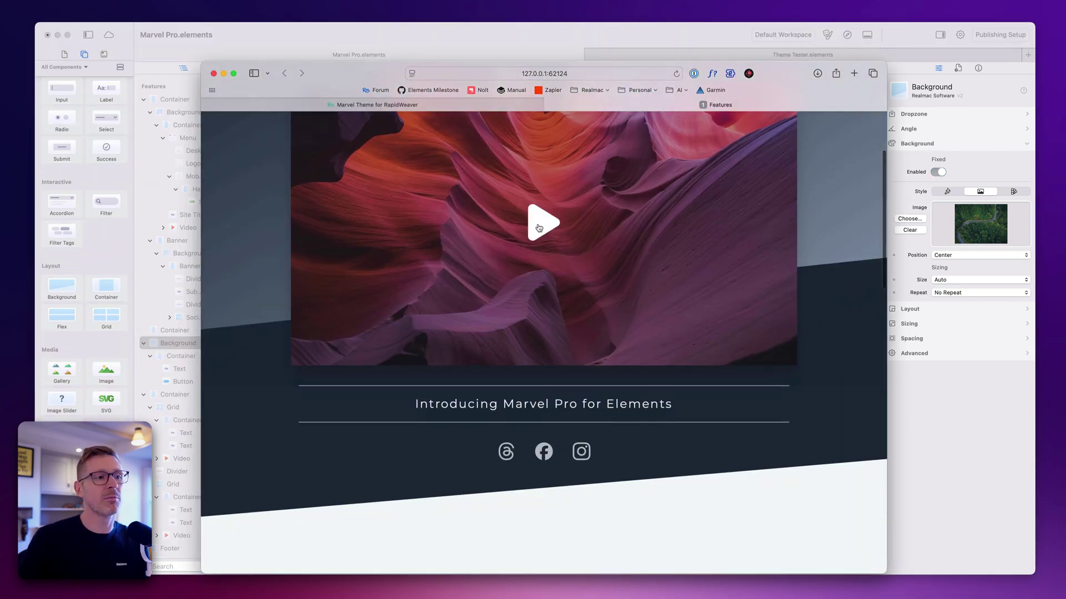
{"action": "scroll", "coordinate": [730, 270], "scroll_direction": "down", "scroll_amount": 10}
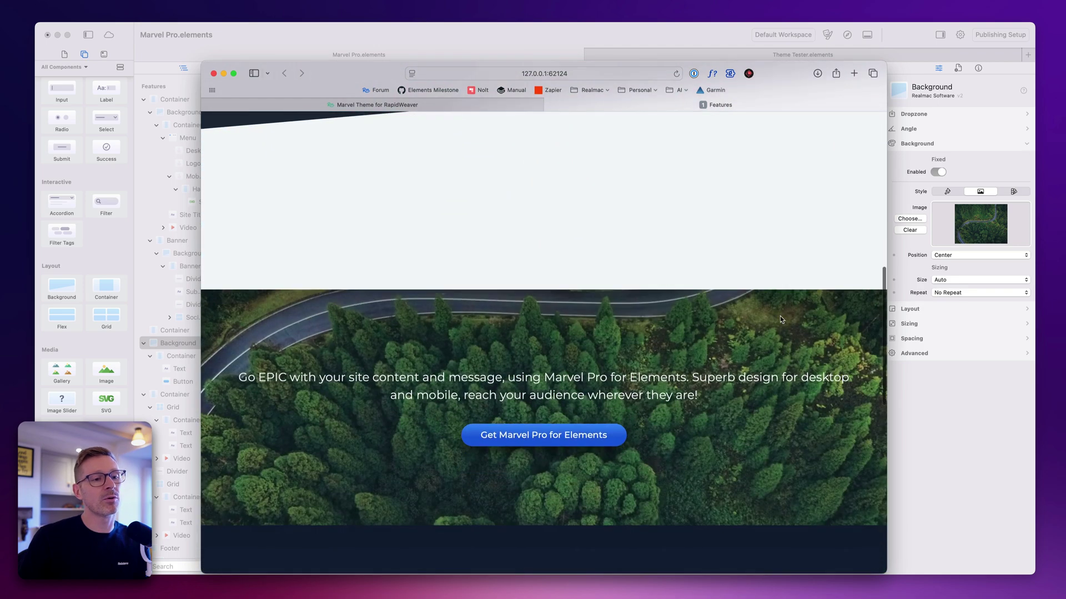
Examine how the fixed forest background moves behind the call-to-action text in the browser preview, and return to Elements
{"action": "scroll", "coordinate": [783, 307], "scroll_direction": "down", "scroll_amount": 4}
{"action": "scroll", "coordinate": [758, 195], "scroll_direction": "up", "scroll_amount": 6}
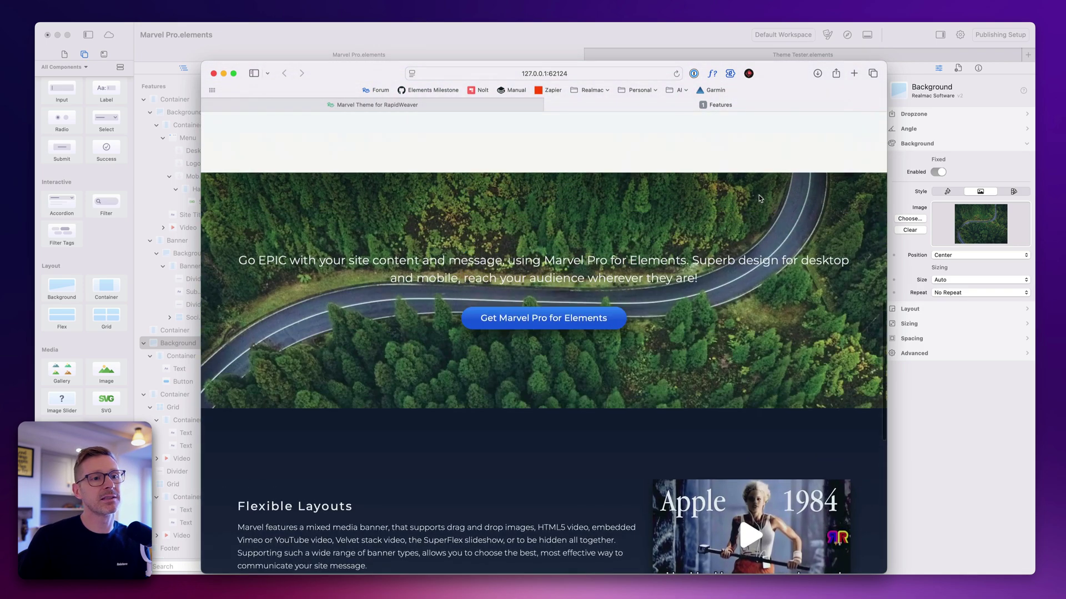
{"action": "scroll", "coordinate": [537, 406], "scroll_direction": "down", "scroll_amount": 3}
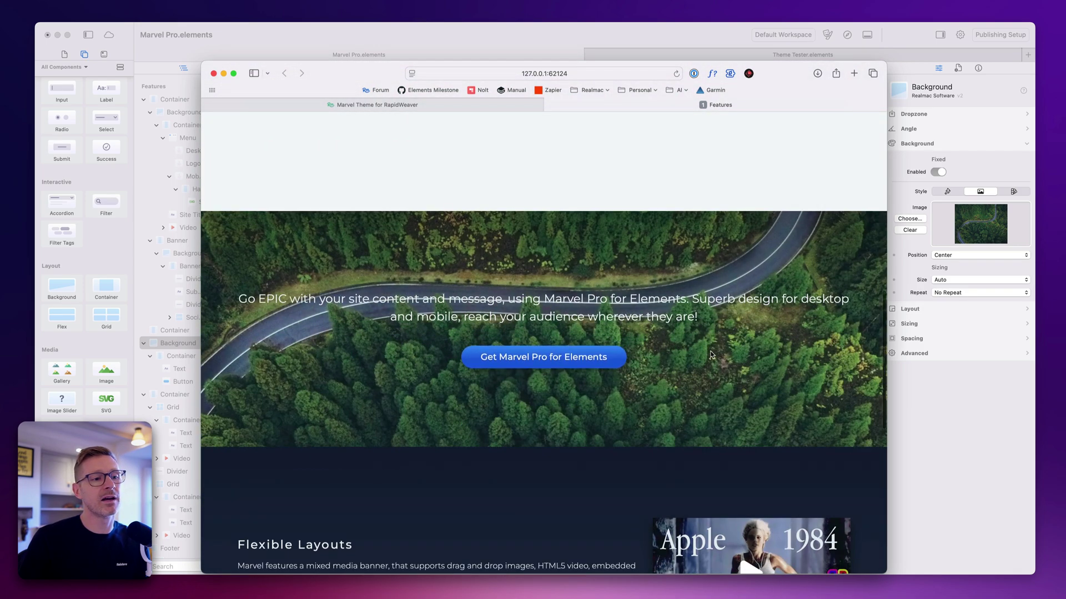
{"action": "scroll", "coordinate": [610, 333], "scroll_direction": "down", "scroll_amount": 3}
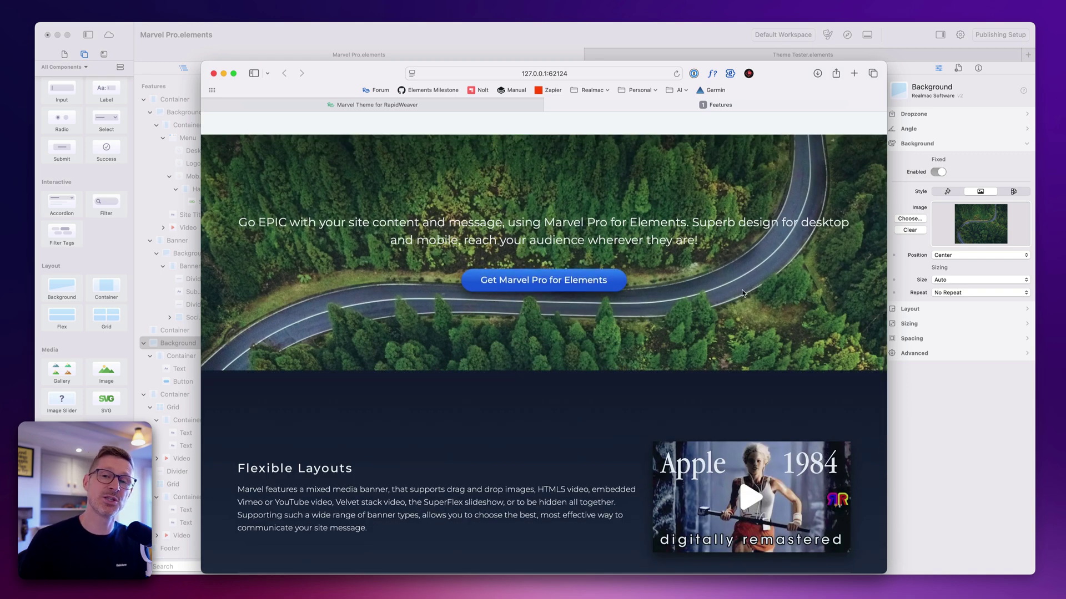
{"action": "scroll", "coordinate": [720, 265], "scroll_direction": "down", "scroll_amount": 5}
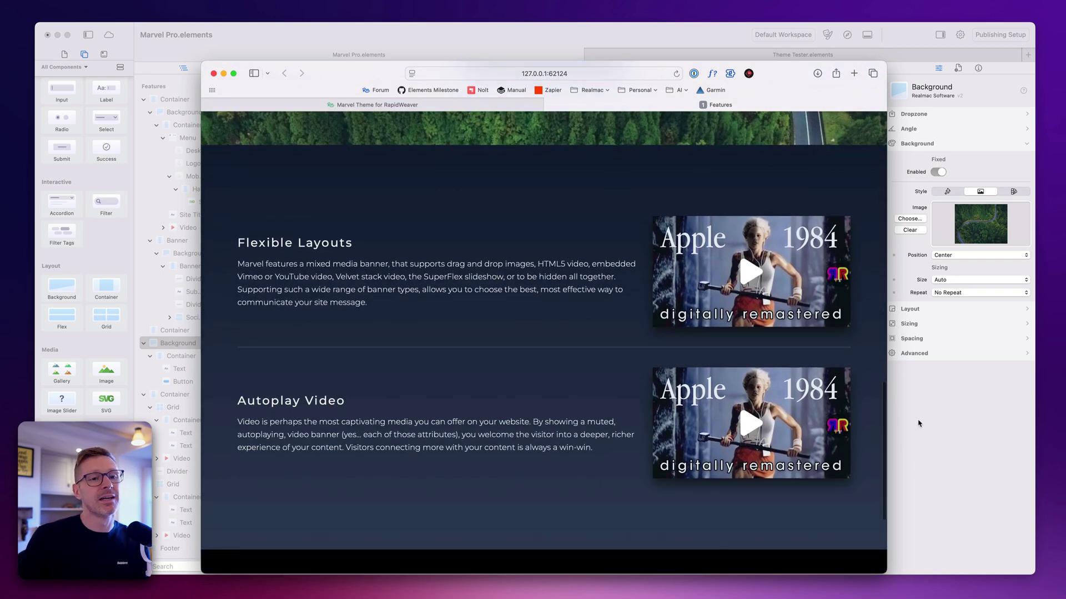
{"action": "left_click", "coordinate": [918, 423]}
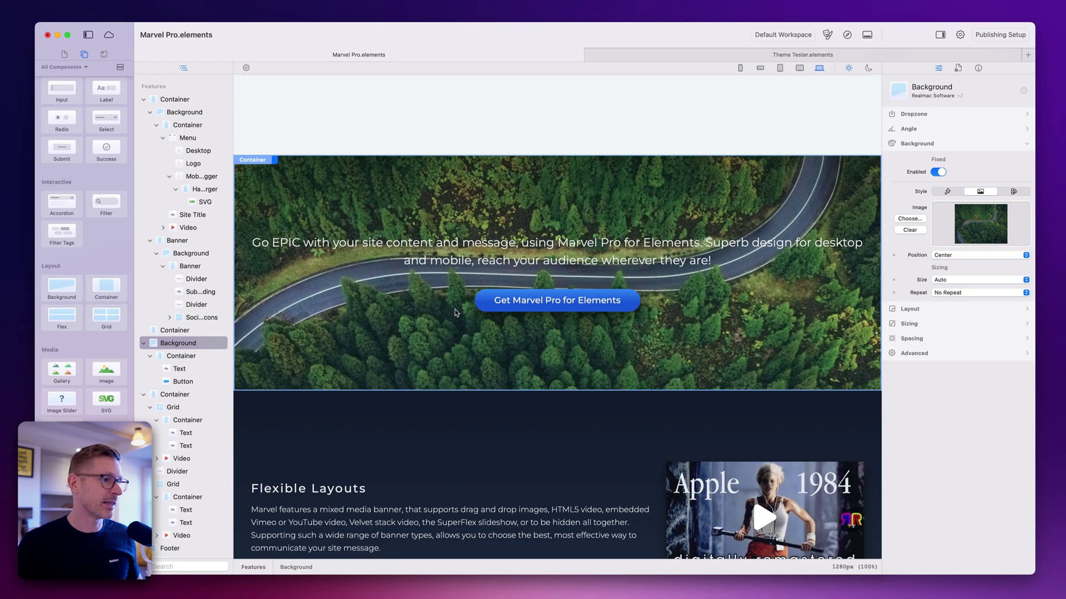
Duplicate the forest road call-to-action background section and check how the two stacked copies share the fixed image
{"action": "left_click", "coordinate": [200, 344]}
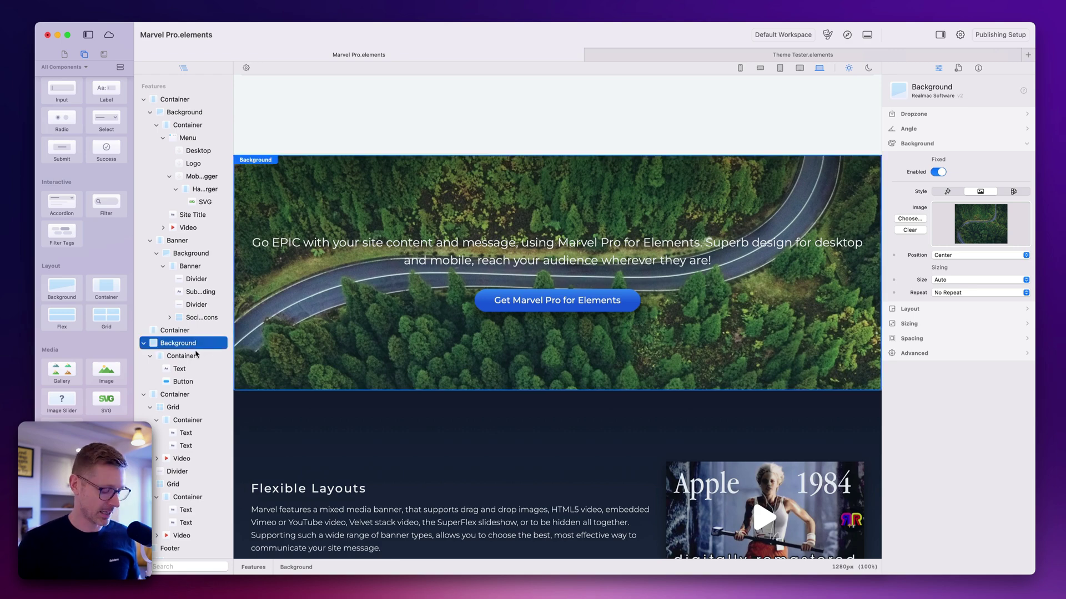
{"action": "key", "text": "super+d"}
{"action": "scroll", "coordinate": [477, 240], "scroll_direction": "down", "scroll_amount": 3}
{"action": "left_click", "coordinate": [477, 241]}
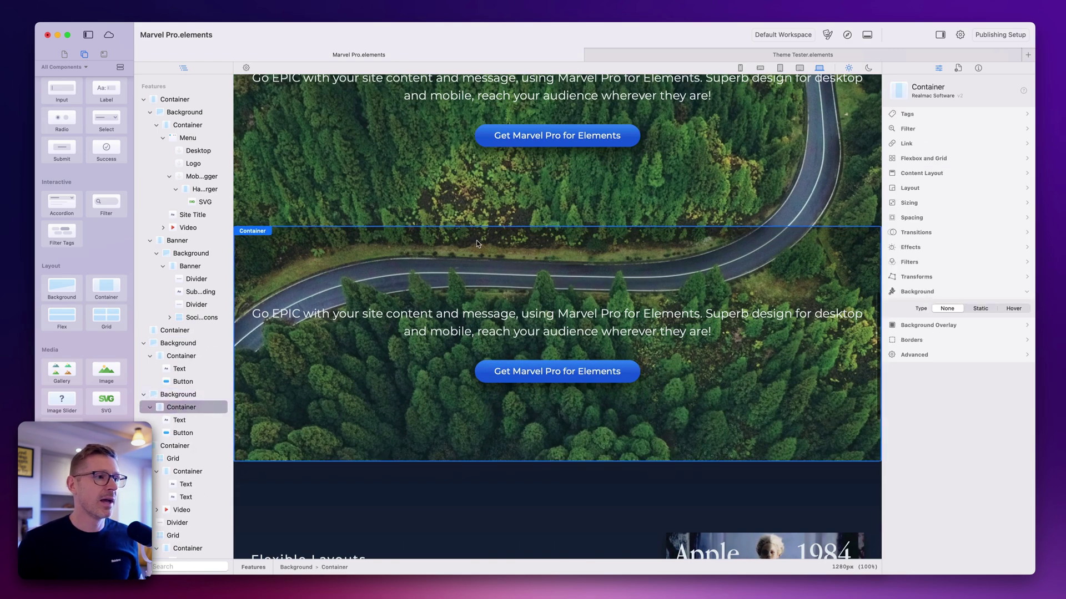
{"action": "scroll", "coordinate": [476, 242], "scroll_direction": "up", "scroll_amount": 3}
{"action": "scroll", "coordinate": [476, 246], "scroll_direction": "down", "scroll_amount": 5}
{"action": "scroll", "coordinate": [476, 246], "scroll_direction": "up", "scroll_amount": 3}
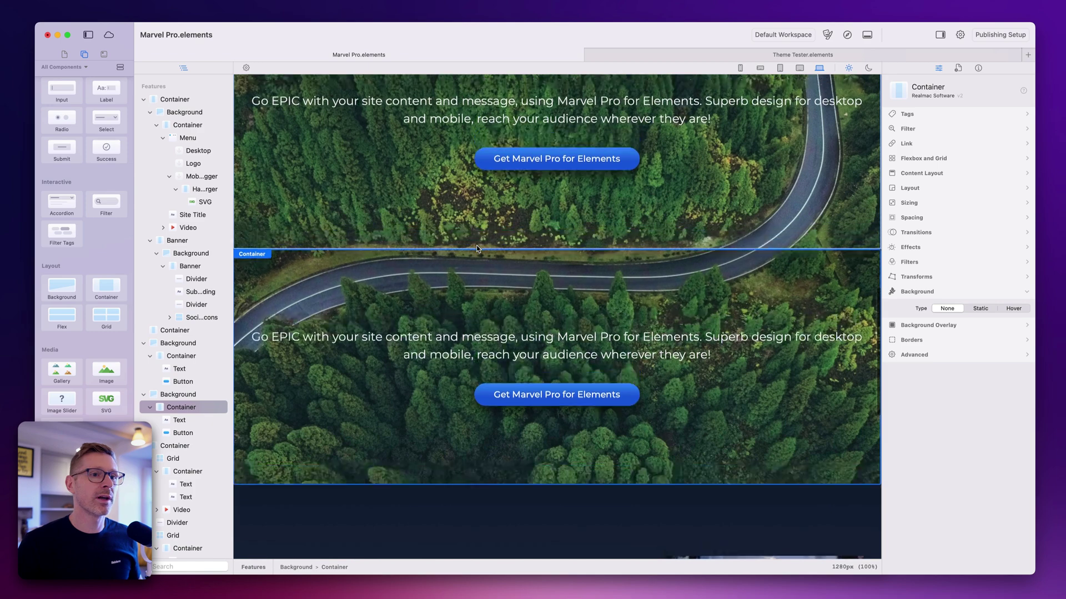
{"action": "scroll", "coordinate": [476, 248], "scroll_direction": "up", "scroll_amount": 1}
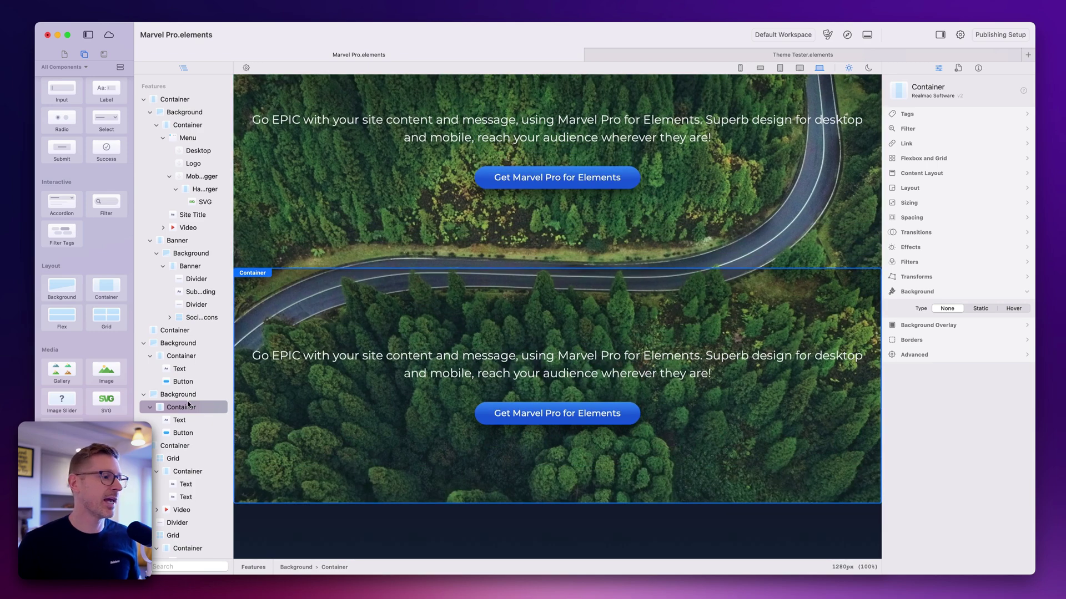
Replace the duplicated call-to-action background's forest picture with the ocean wave image
{"action": "left_click", "coordinate": [178, 395]}
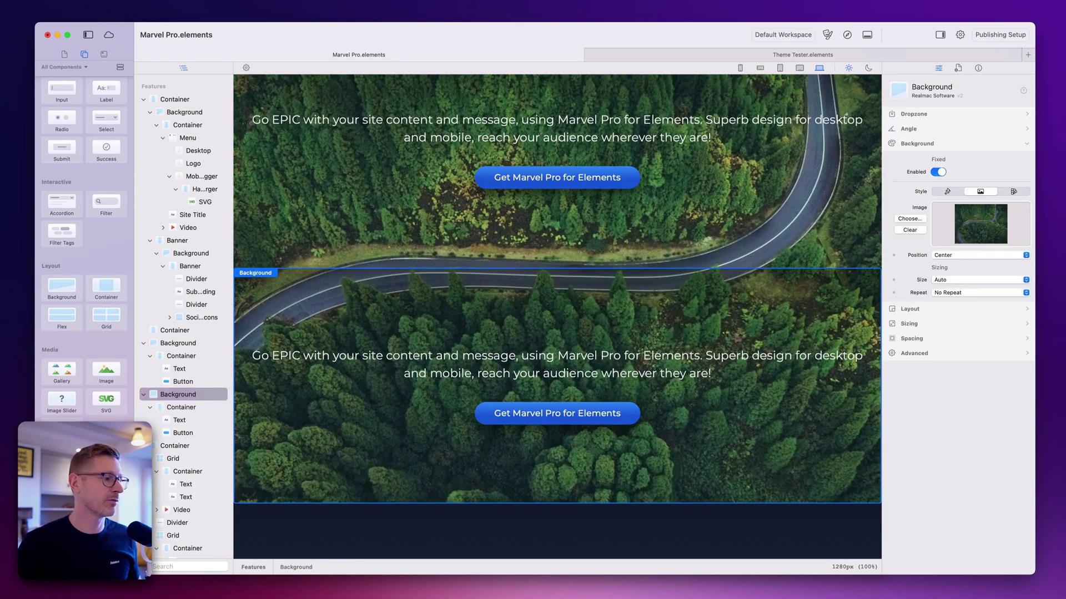
{"action": "left_click_drag", "start_coordinate": [985, 222], "coordinate": [984, 222]}
{"action": "scroll", "coordinate": [817, 241], "scroll_direction": "up", "scroll_amount": 5}
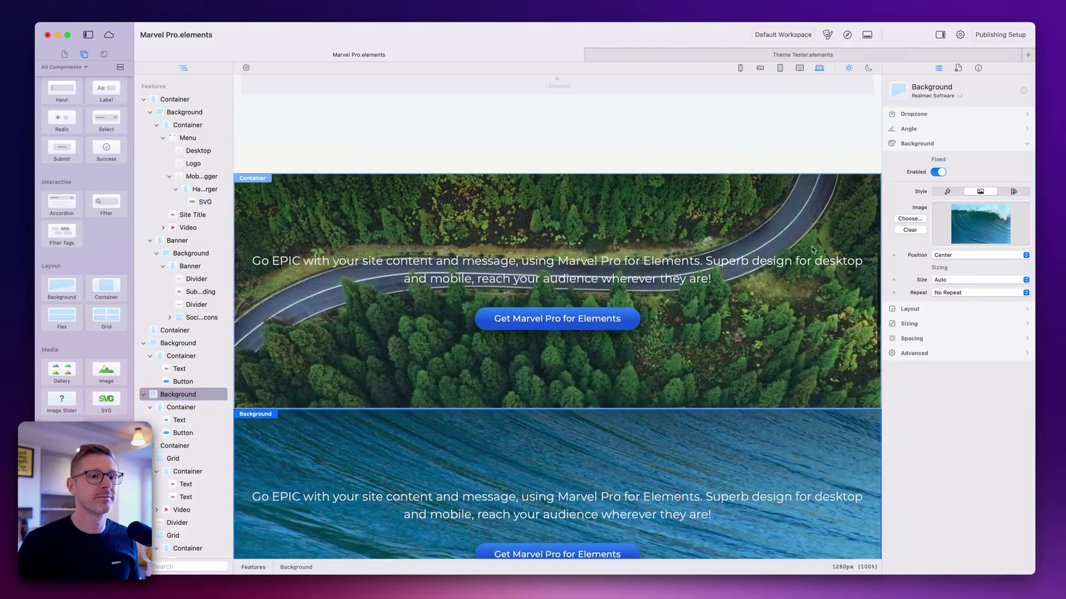
Examine how the stacked fixed forest and ocean wave backgrounds reveal their images while the page scrolls
{"action": "scroll", "coordinate": [805, 251], "scroll_direction": "down", "scroll_amount": 10}
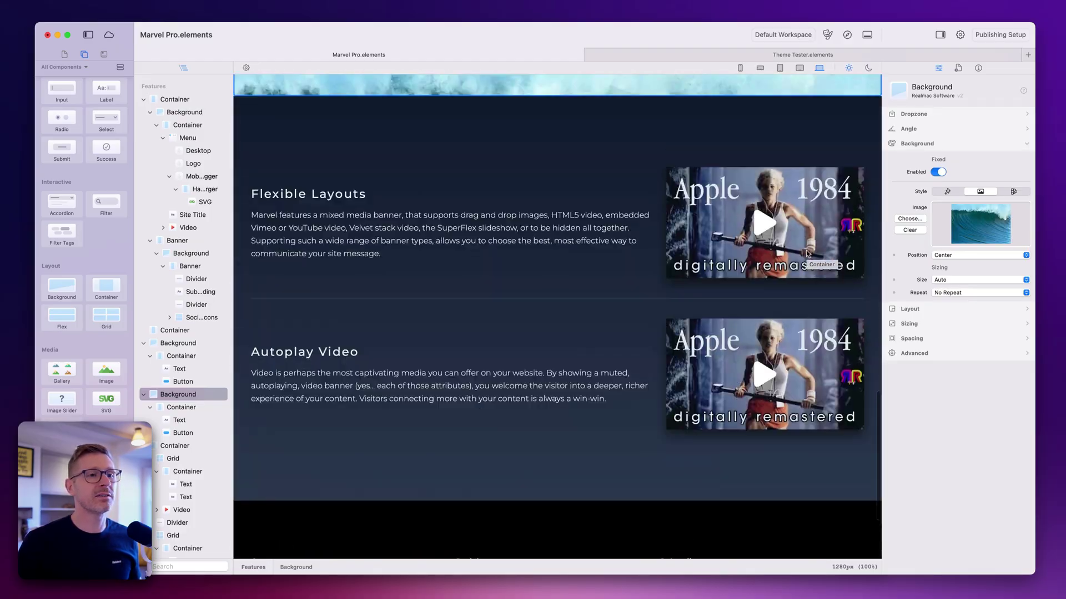
{"action": "scroll", "coordinate": [805, 251], "scroll_direction": "up", "scroll_amount": 6}
{"action": "scroll", "coordinate": [805, 253], "scroll_direction": "up", "scroll_amount": 10}
{"action": "scroll", "coordinate": [806, 253], "scroll_direction": "down", "scroll_amount": 13}
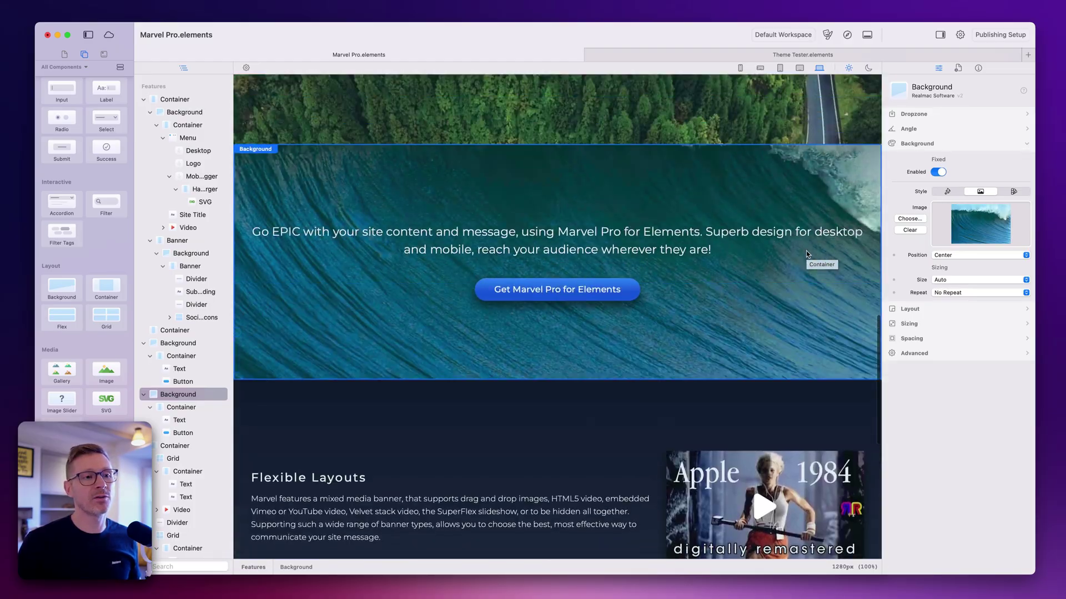
{"action": "scroll", "coordinate": [809, 261], "scroll_direction": "up", "scroll_amount": 5}
{"action": "scroll", "coordinate": [811, 265], "scroll_direction": "up", "scroll_amount": 7}
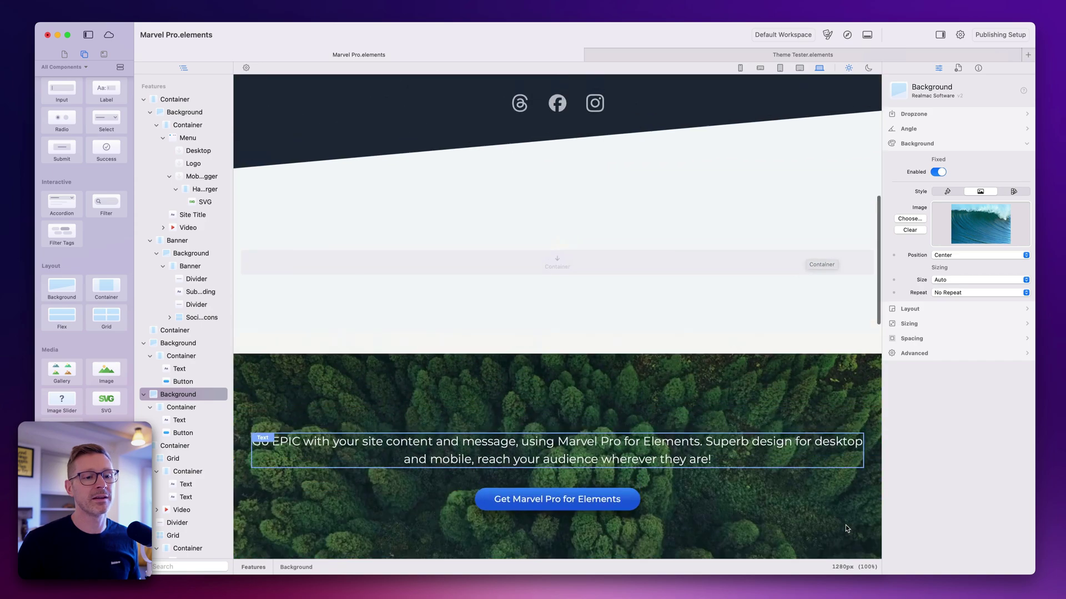
{"action": "scroll", "coordinate": [727, 408], "scroll_direction": "down", "scroll_amount": 8}
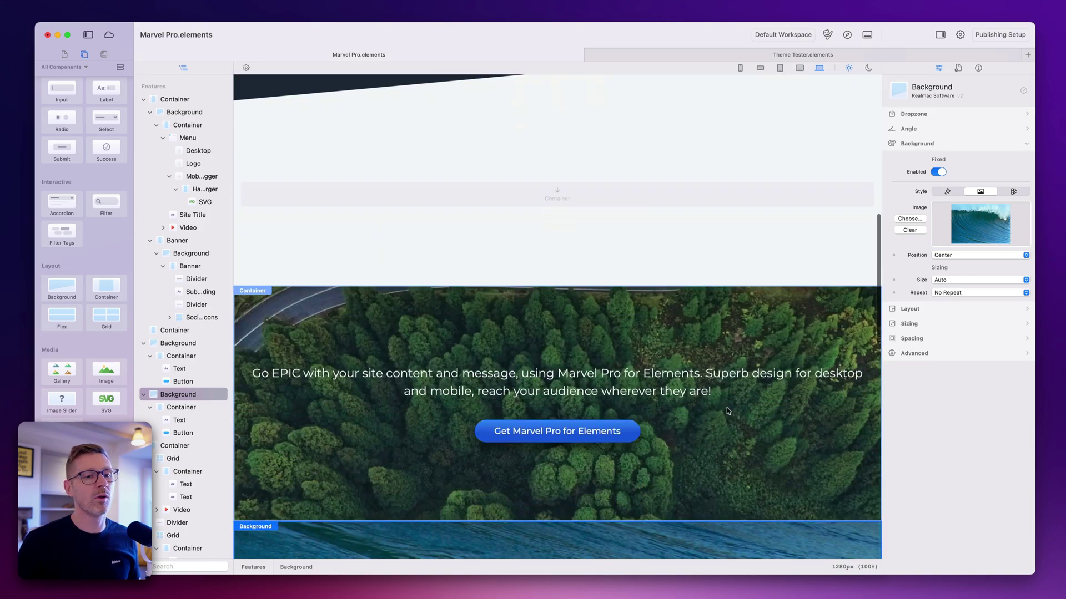
{"action": "scroll", "coordinate": [735, 412], "scroll_direction": "down", "scroll_amount": 5}
{"action": "scroll", "coordinate": [735, 412], "scroll_direction": "up", "scroll_amount": 4}
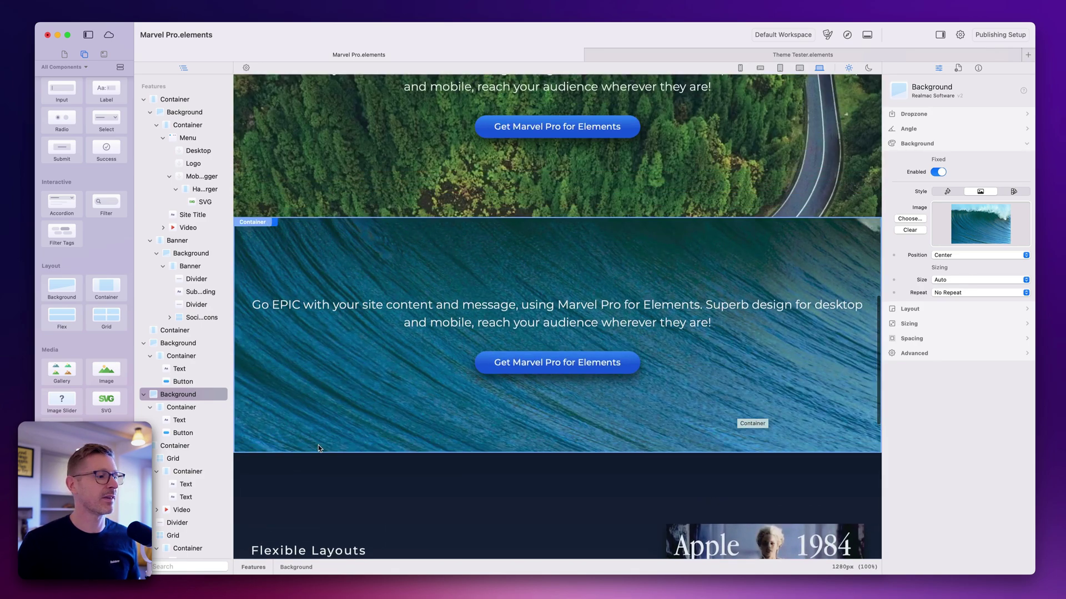
{"action": "scroll", "coordinate": [440, 444], "scroll_direction": "up", "scroll_amount": 3}
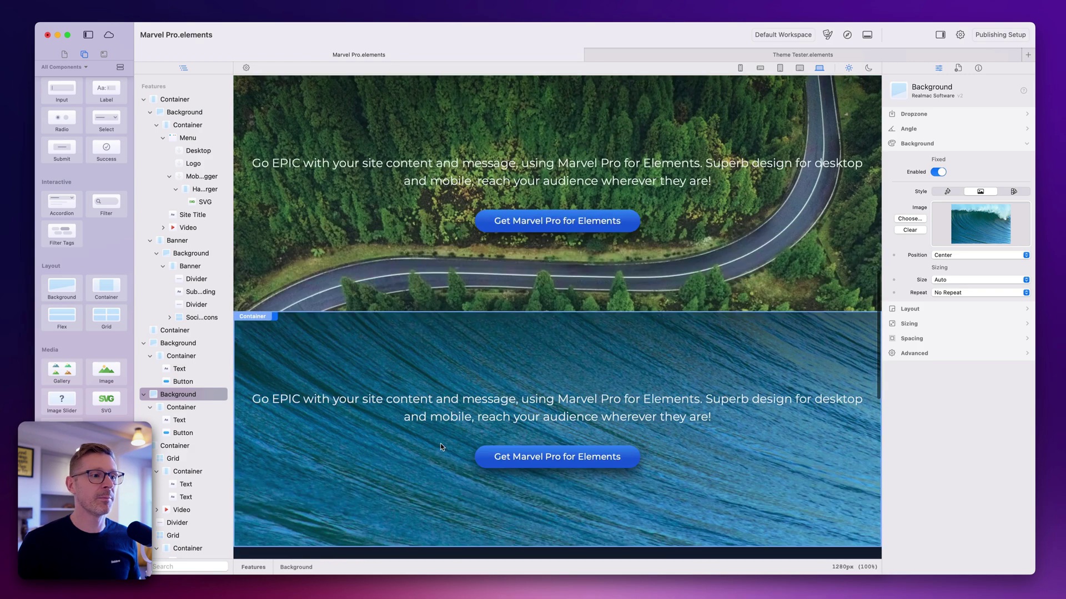
Replace the forest picture in the first call-to-action background with the dark water image and check its scrolling above the wave section
{"action": "left_click", "coordinate": [424, 315]}
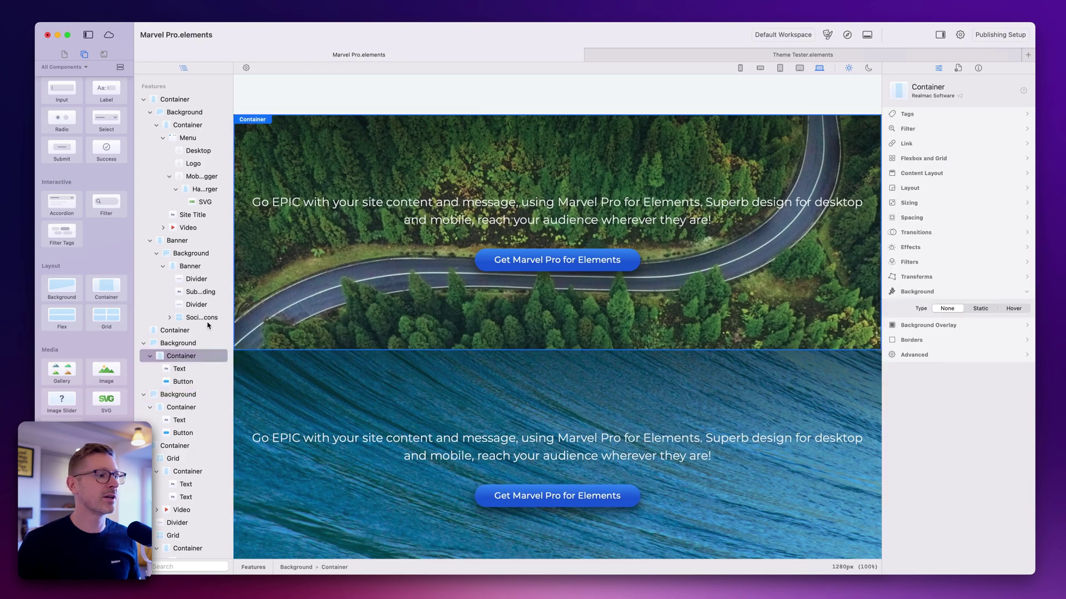
{"action": "left_click", "coordinate": [201, 343]}
{"action": "left_click_drag", "start_coordinate": [1063, 219], "coordinate": [1019, 218]}
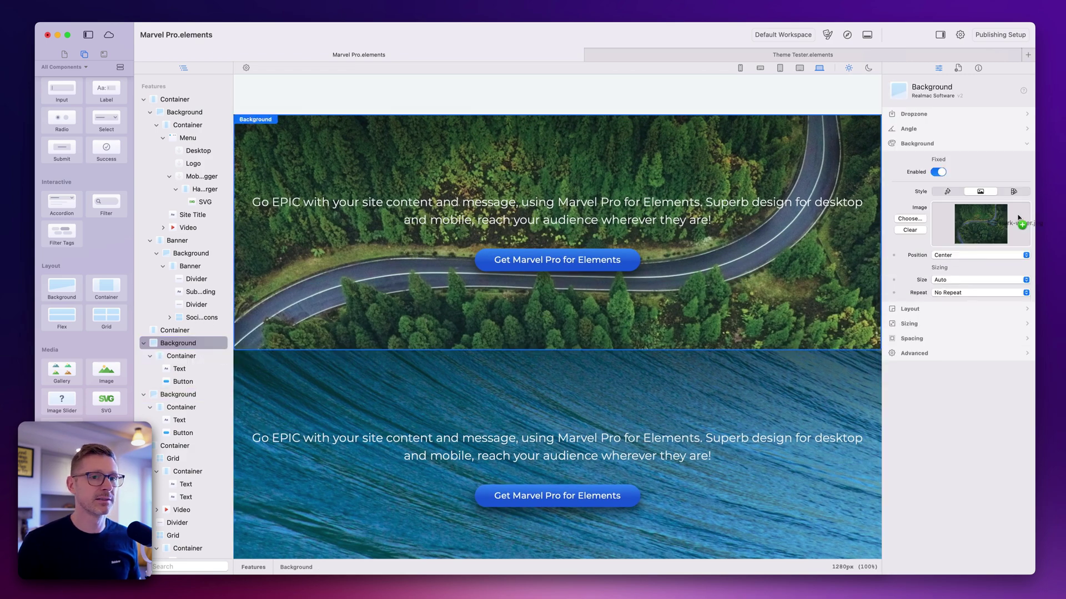
{"action": "scroll", "coordinate": [814, 264], "scroll_direction": "down", "scroll_amount": 10}
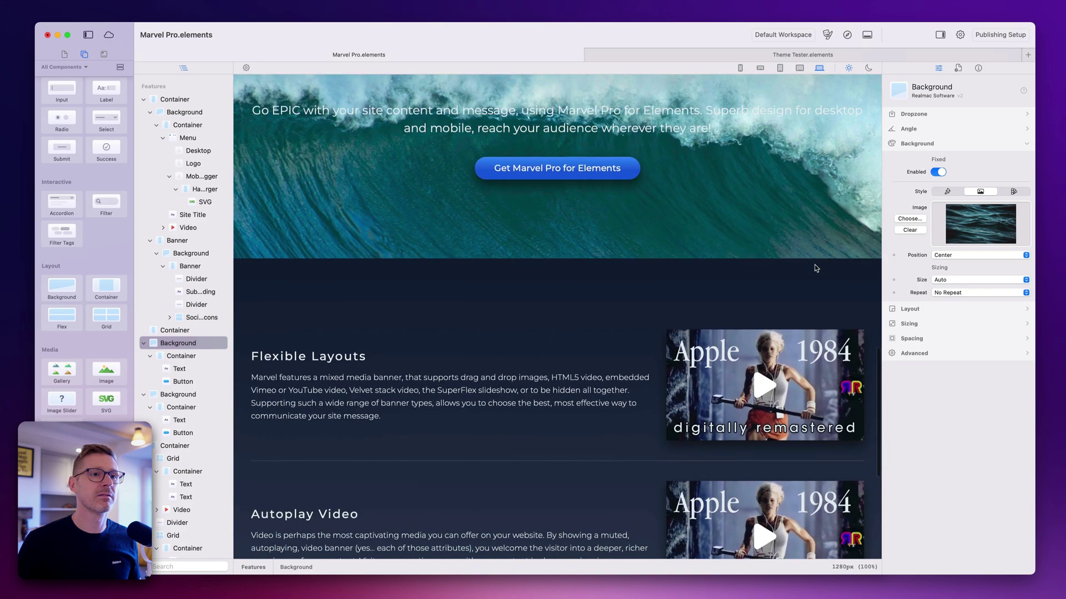
{"action": "scroll", "coordinate": [814, 264], "scroll_direction": "up", "scroll_amount": 10}
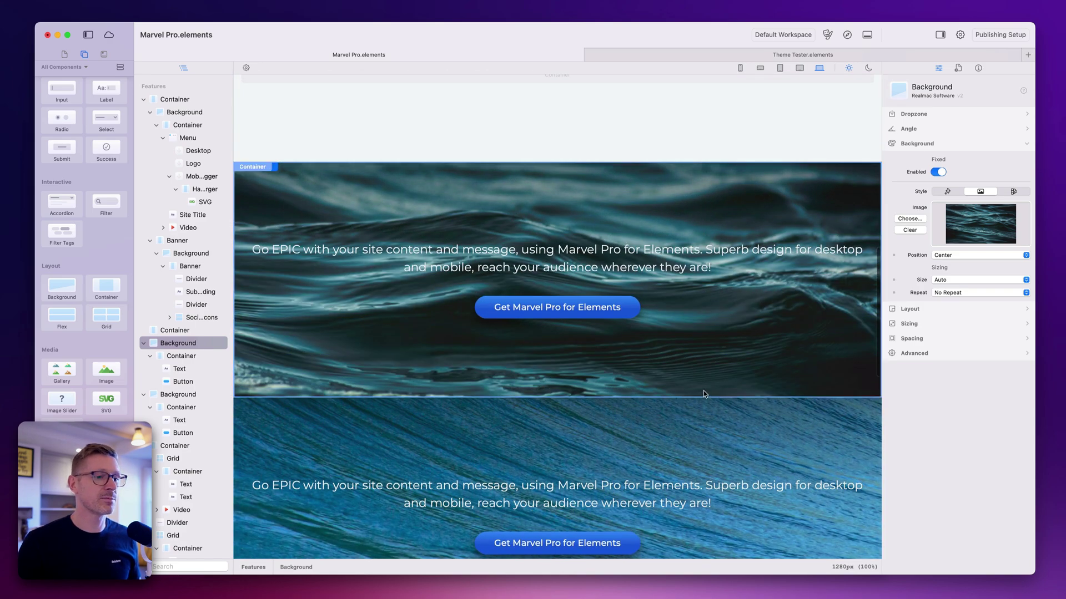
{"action": "scroll", "coordinate": [703, 391], "scroll_direction": "down", "scroll_amount": 3}
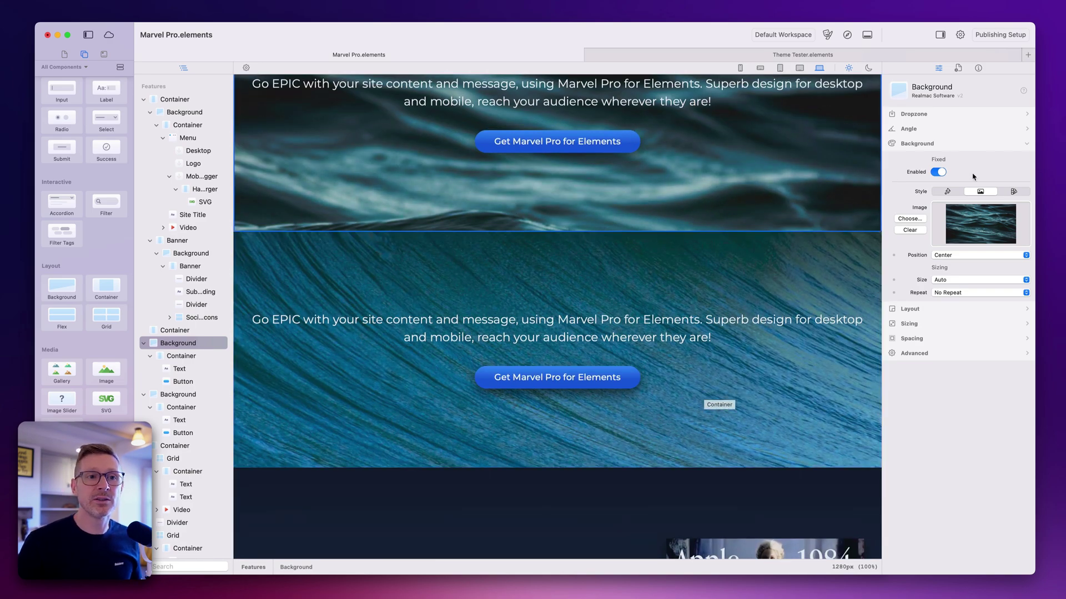
Toggle the Fixed setting on the dark water background to compare normal and fixed scrolling
{"action": "left_click", "coordinate": [938, 172]}
{"action": "scroll", "coordinate": [738, 353], "scroll_direction": "up", "scroll_amount": 5}
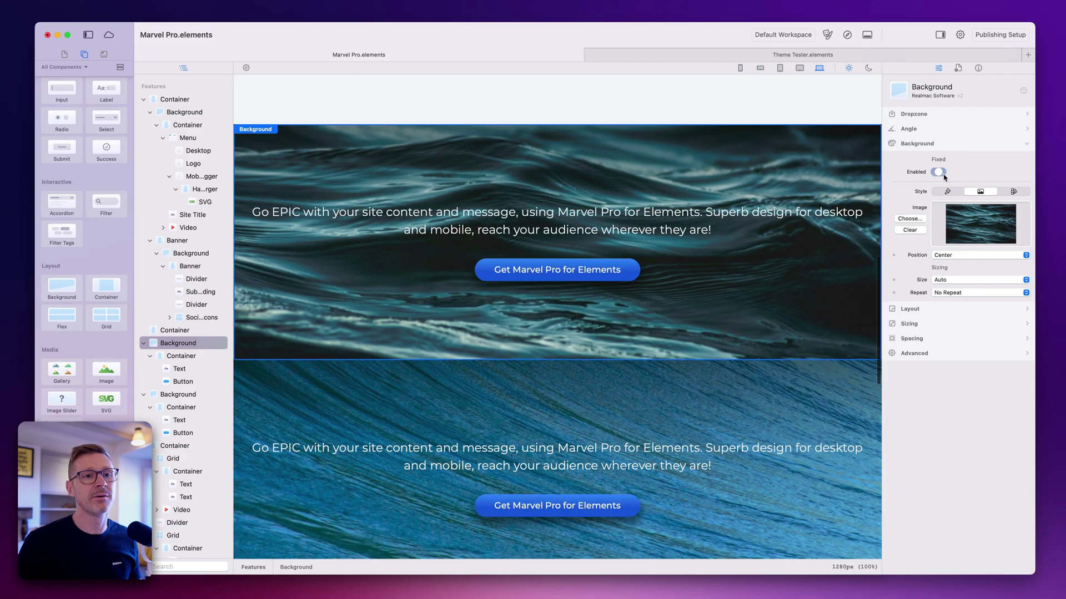
{"action": "left_click", "coordinate": [938, 172]}
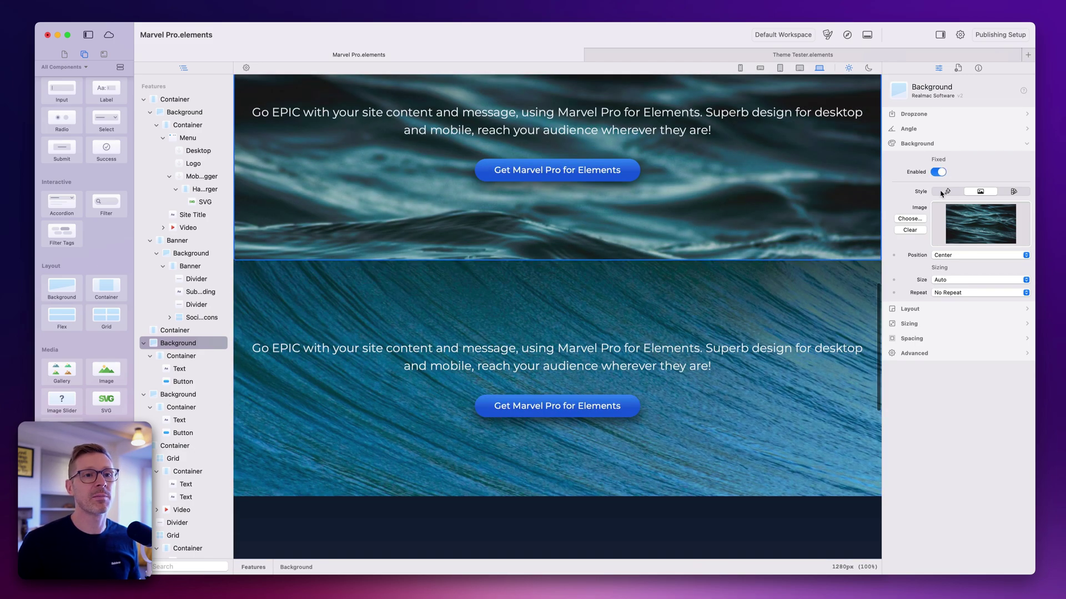
Delete the duplicated call-to-action section with the ocean wave background
{"action": "left_click", "coordinate": [801, 288]}
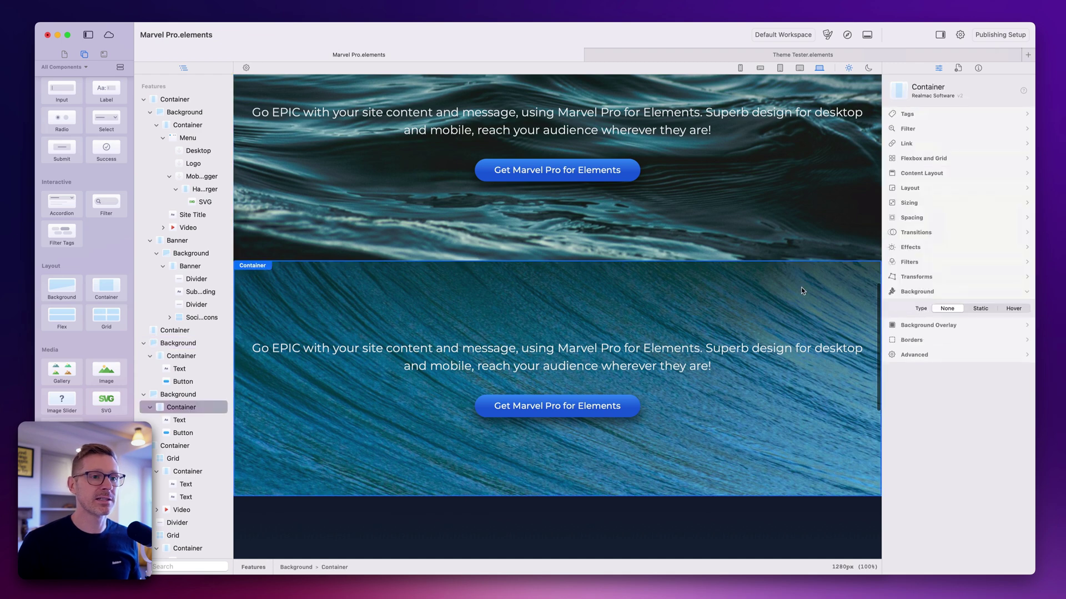
{"action": "key", "text": "Delete"}
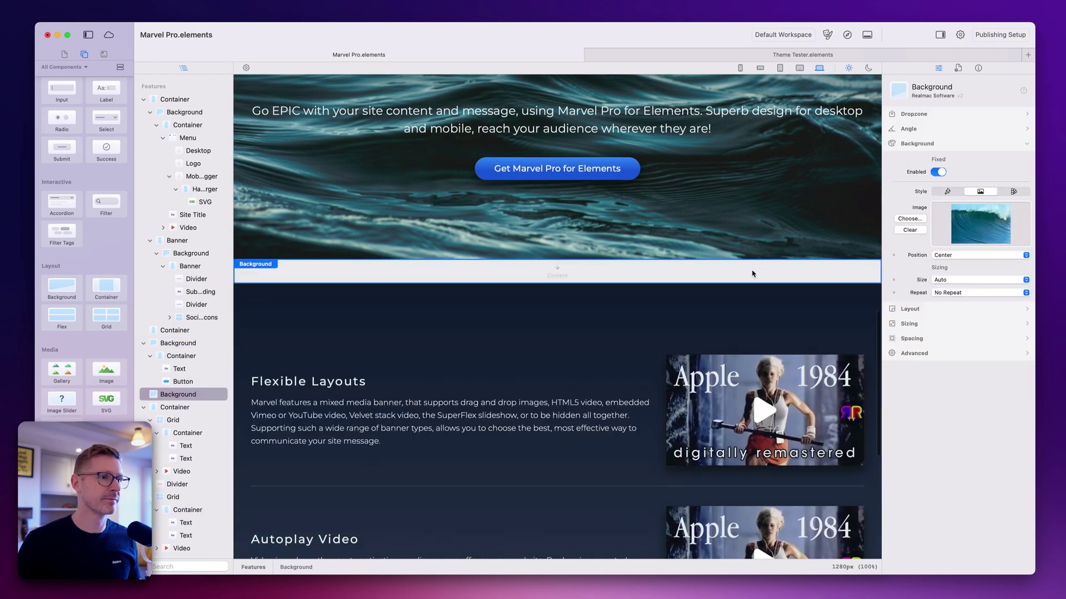
Enable the Fixed setting on the remaining dark water background and check its scrolling
{"action": "left_click", "coordinate": [178, 343]}
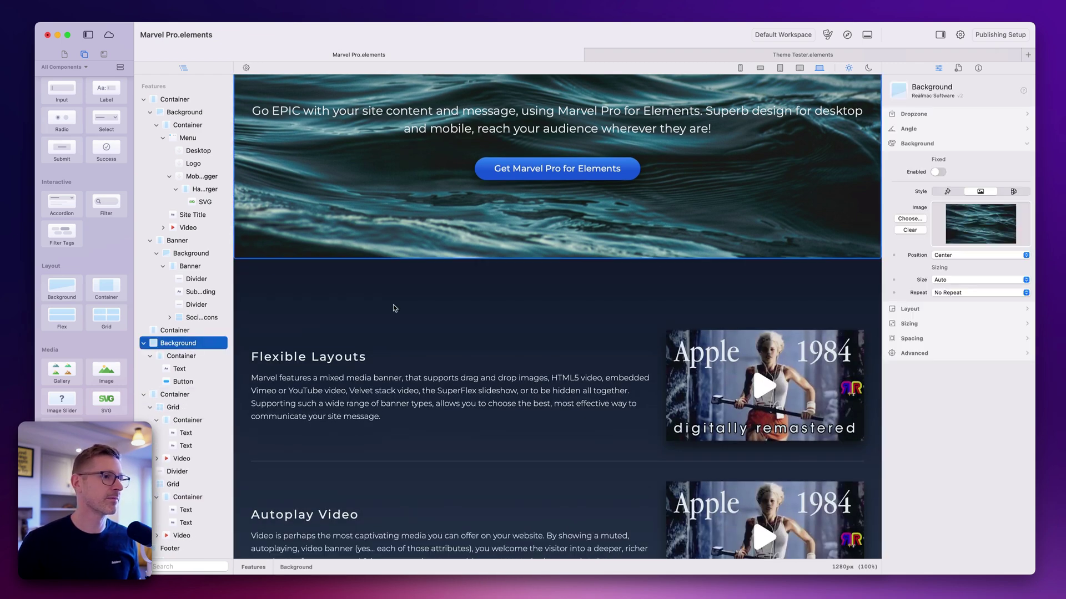
{"action": "left_click", "coordinate": [938, 172]}
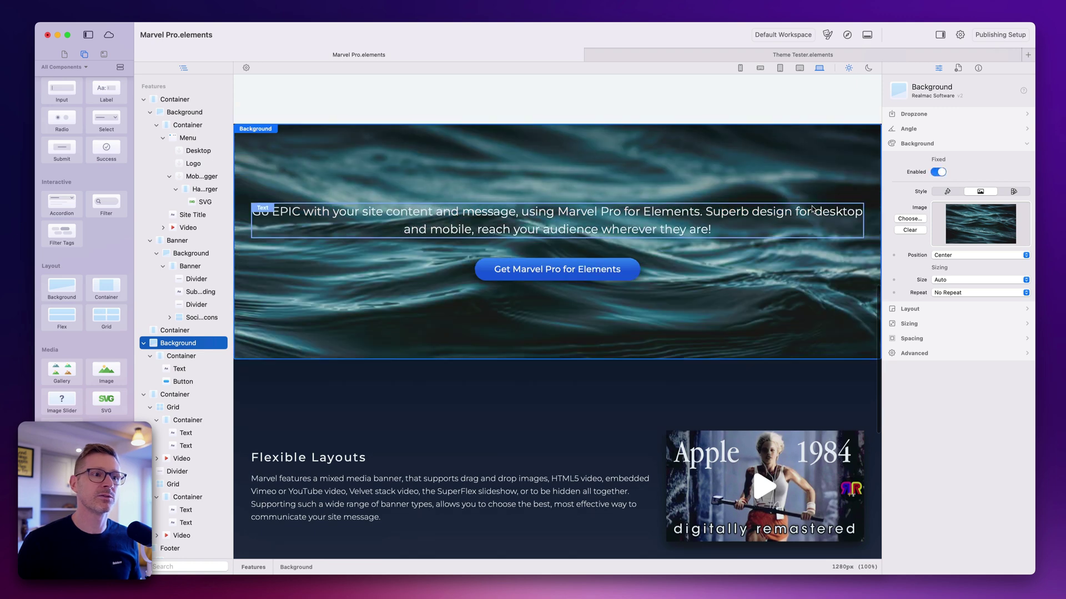
{"action": "scroll", "coordinate": [811, 206], "scroll_direction": "down", "scroll_amount": 5}
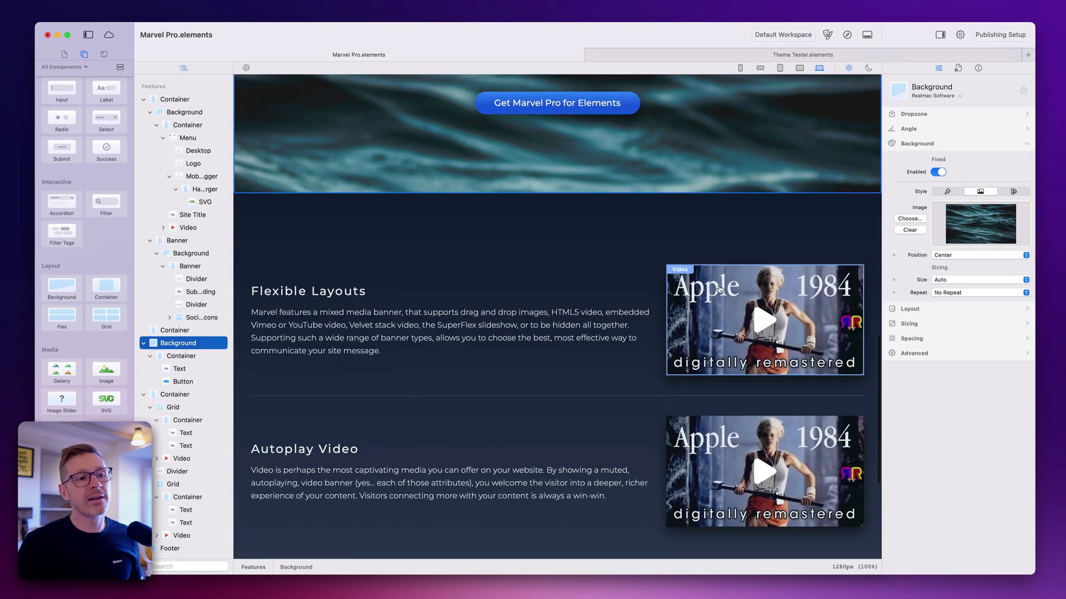
{"action": "scroll", "coordinate": [719, 289], "scroll_direction": "up", "scroll_amount": 3}
Review the Background component's Dropzone setting and its other setting groups alongside the slanted and dark water sections
{"action": "left_click", "coordinate": [936, 143]}
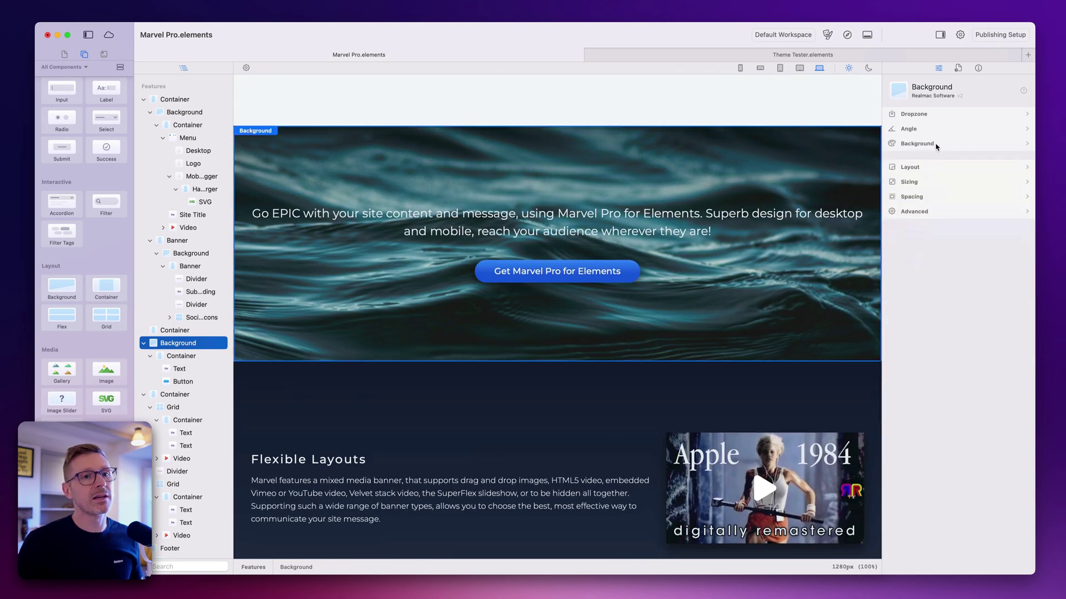
{"action": "left_click", "coordinate": [916, 115]}
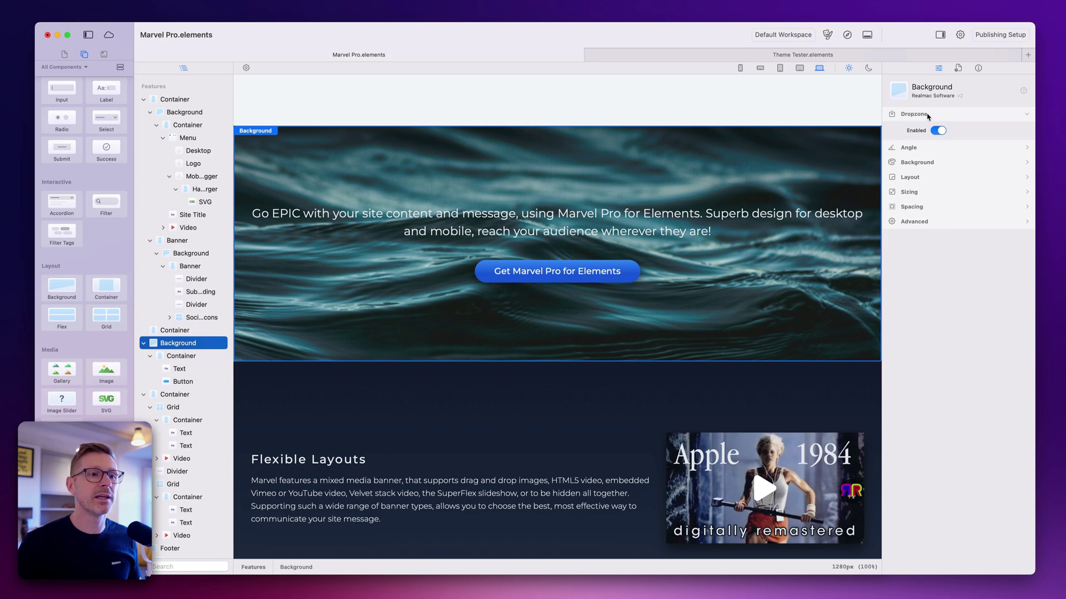
{"action": "scroll", "coordinate": [777, 233], "scroll_direction": "up", "scroll_amount": 3}
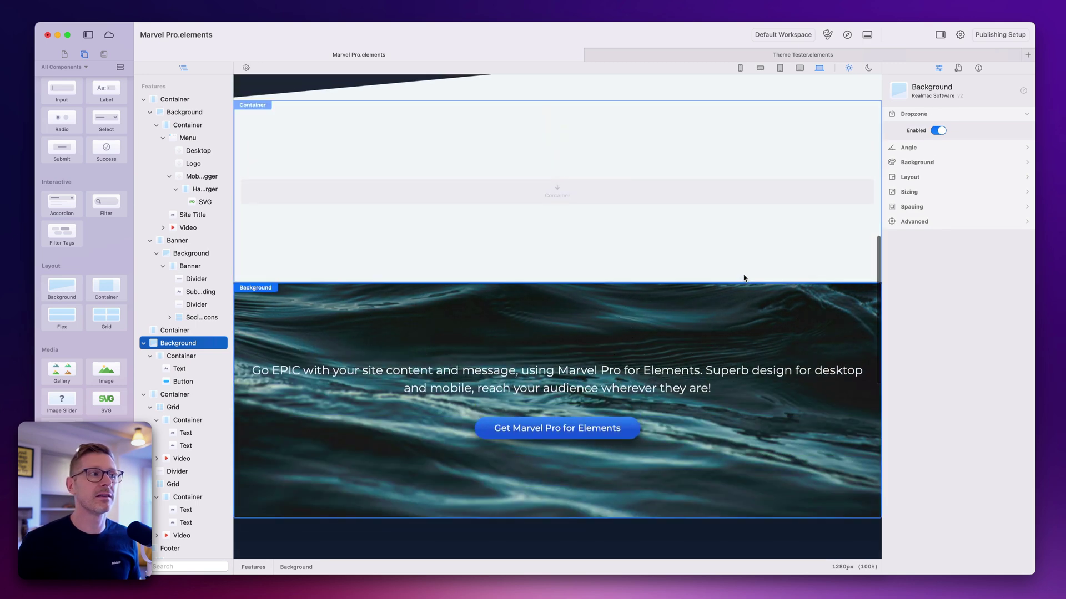
{"action": "left_click", "coordinate": [913, 115]}
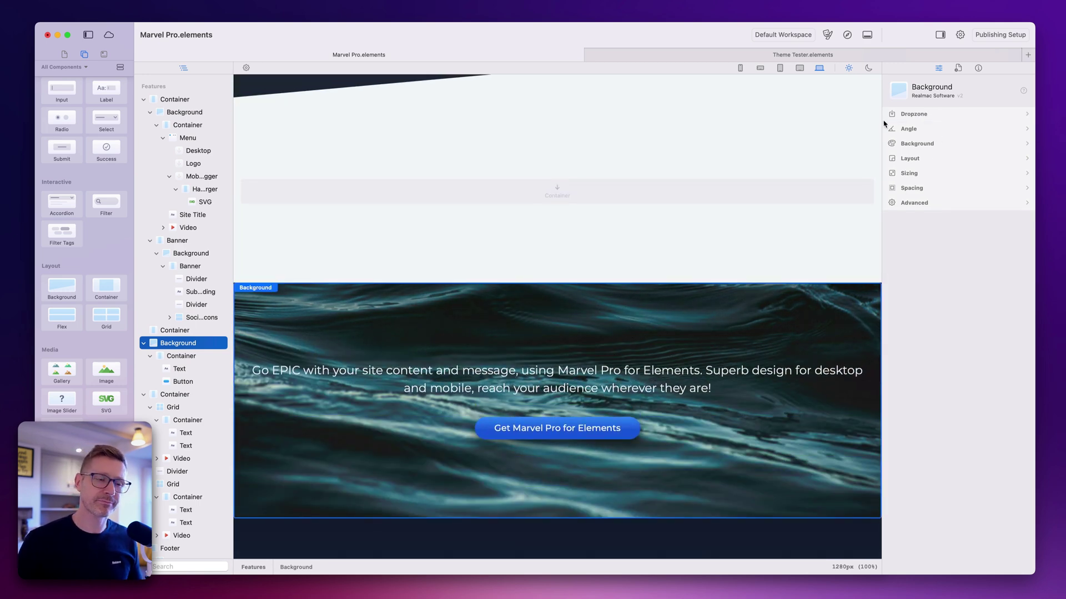
{"action": "scroll", "coordinate": [787, 309], "scroll_direction": "up", "scroll_amount": 2}
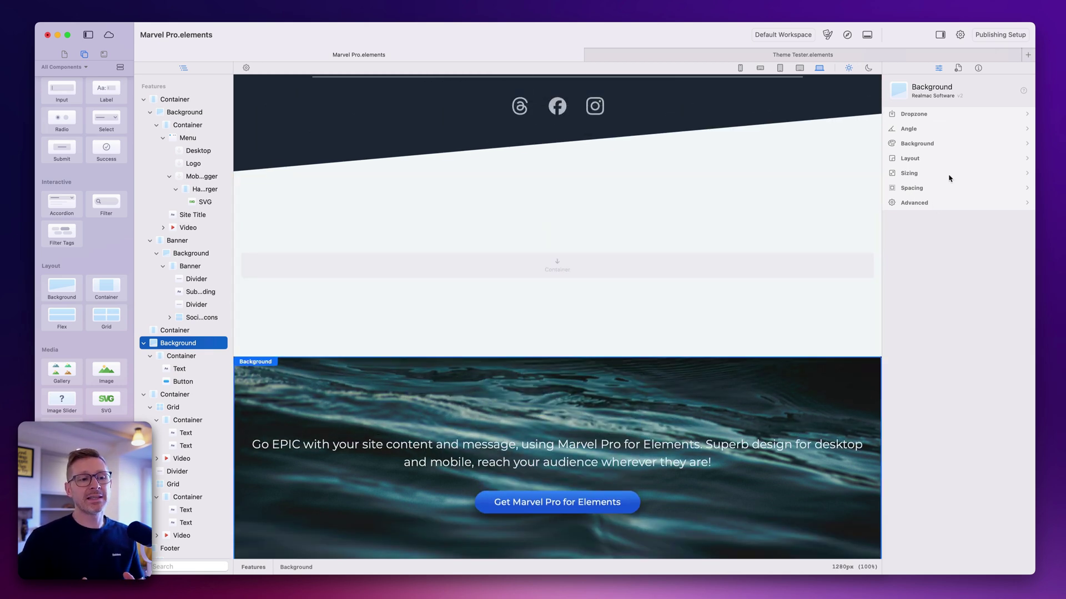
{"action": "scroll", "coordinate": [709, 348], "scroll_direction": "down", "scroll_amount": 3}
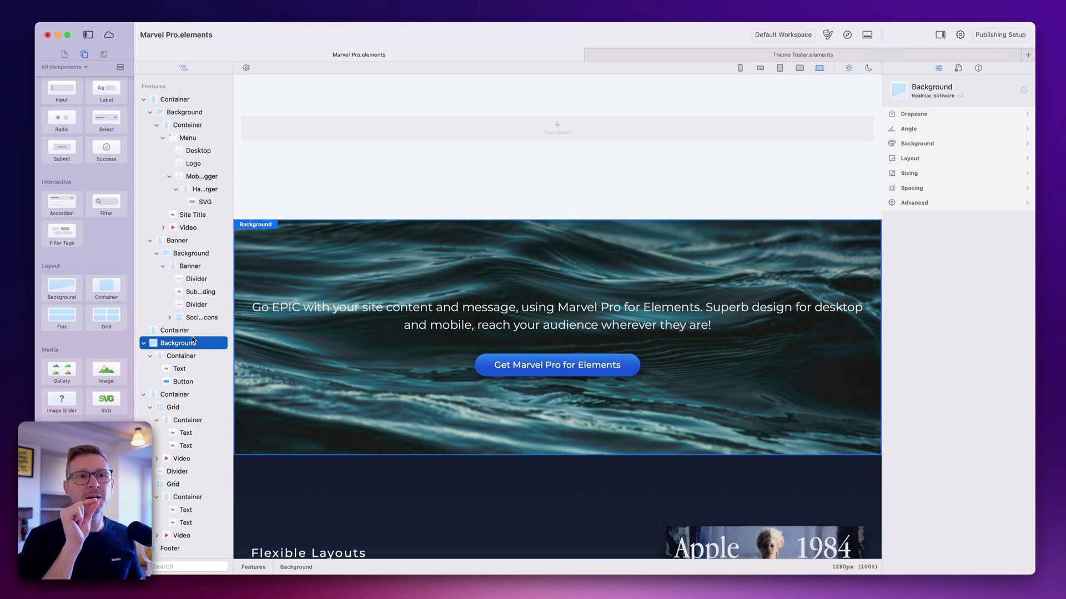
Examine how the fixed dark water background scrolls compared with the slanted banner and the sections around it
{"action": "scroll", "coordinate": [357, 355], "scroll_direction": "down", "scroll_amount": 2}
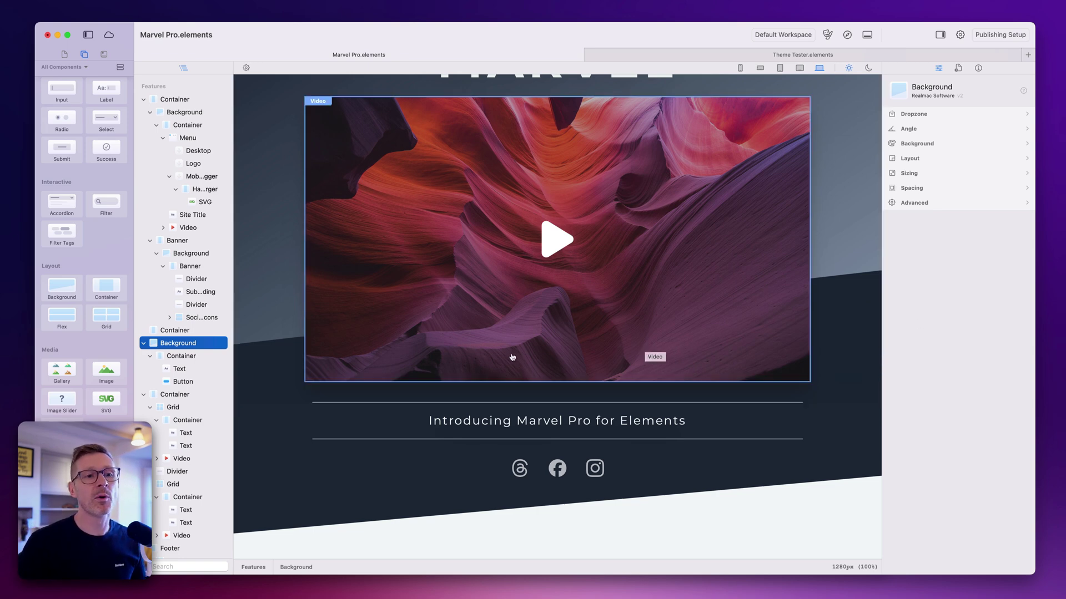
{"action": "scroll", "coordinate": [788, 321], "scroll_direction": "down", "scroll_amount": 10}
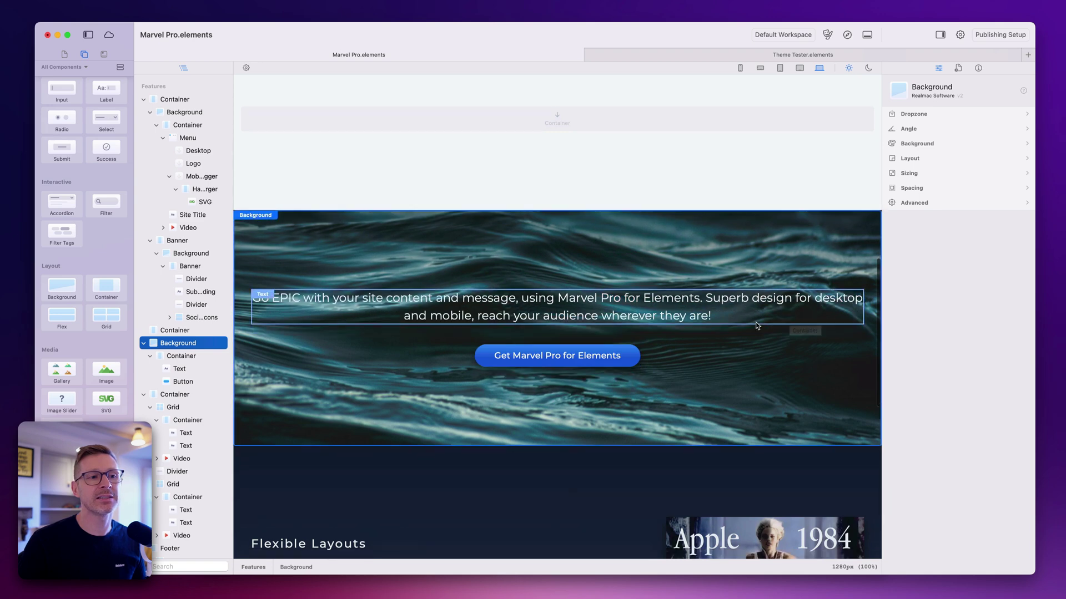
{"action": "scroll", "coordinate": [756, 321], "scroll_direction": "up", "scroll_amount": 2}
{"action": "scroll", "coordinate": [758, 324], "scroll_direction": "down", "scroll_amount": 1}
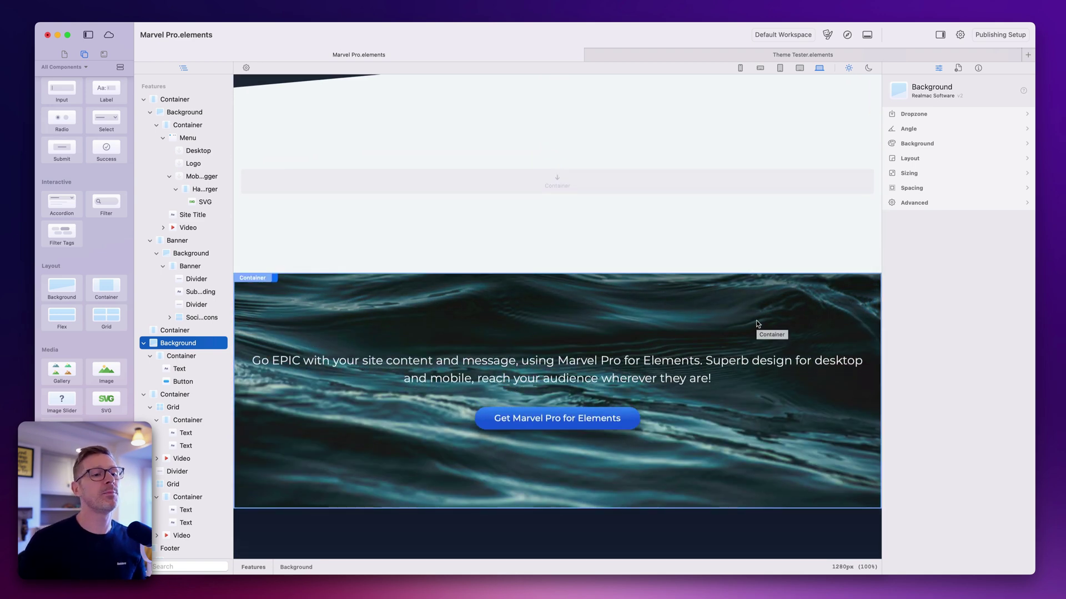
{"action": "scroll", "coordinate": [757, 323], "scroll_direction": "down", "scroll_amount": 3}
{"action": "scroll", "coordinate": [810, 352], "scroll_direction": "down", "scroll_amount": 2}
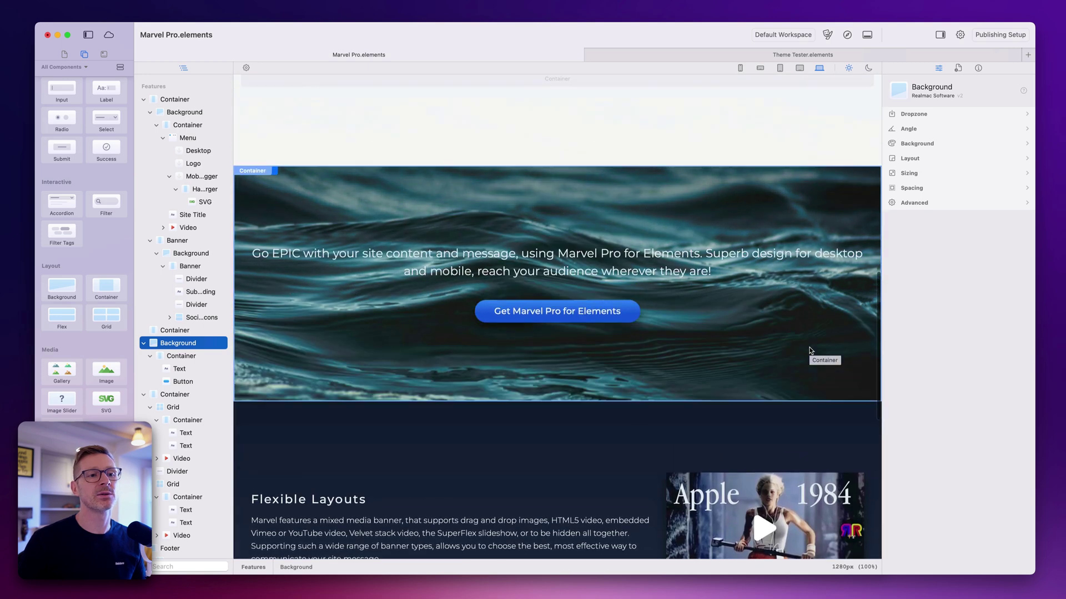
{"action": "scroll", "coordinate": [810, 353], "scroll_direction": "up", "scroll_amount": 3}
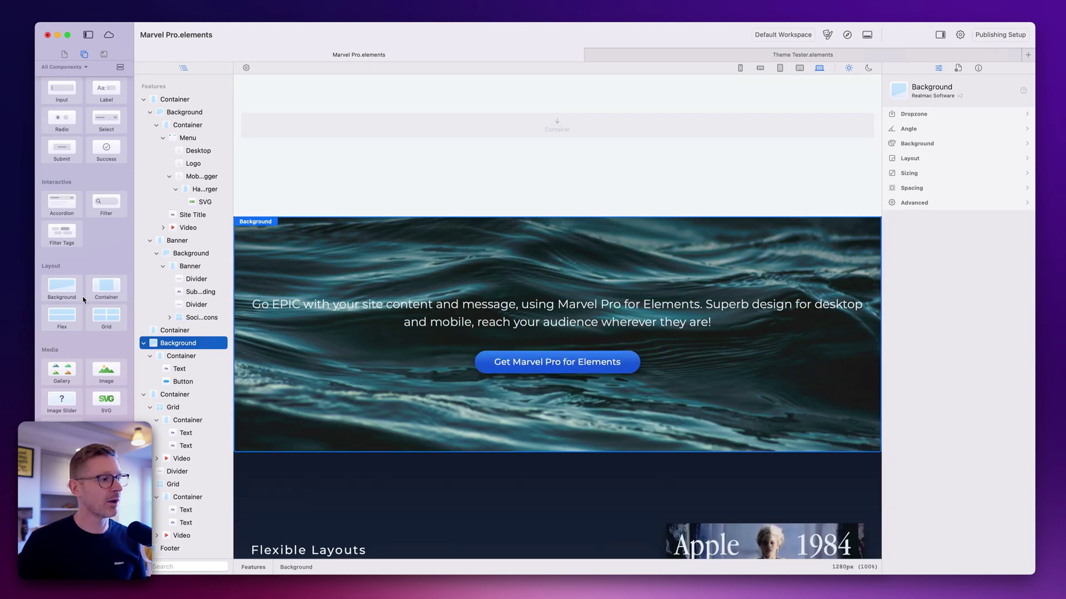
{"action": "left_click_drag", "start_coordinate": [66, 293], "coordinate": [66, 283]}
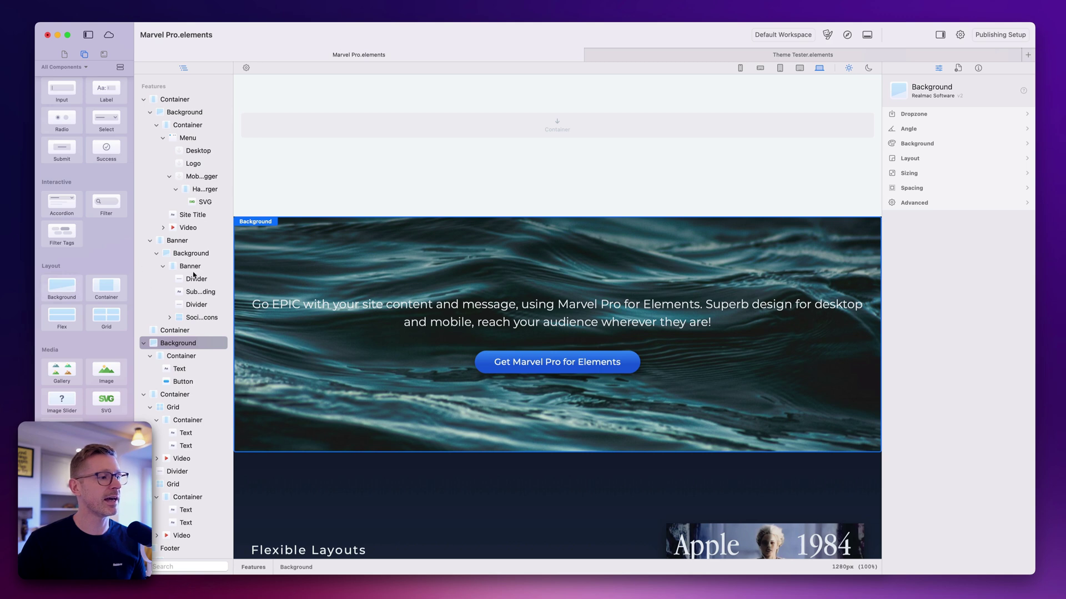
Set the Lightbox backdrop opacity of the Flexible Layouts video to 20 %
{"action": "scroll", "coordinate": [486, 341], "scroll_direction": "down", "scroll_amount": 5}
{"action": "left_click", "coordinate": [719, 300]}
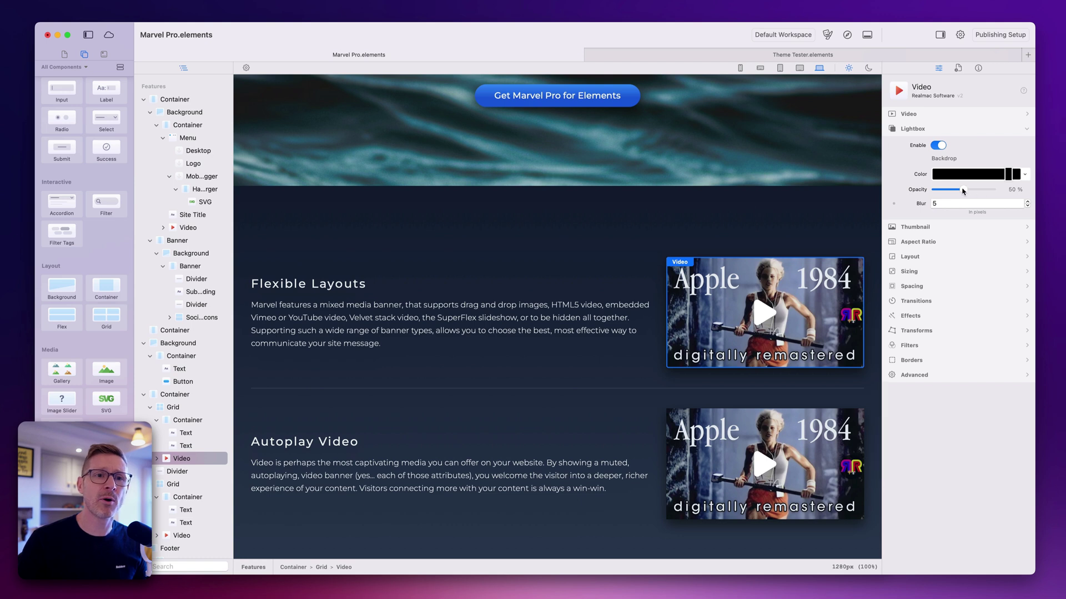
{"action": "left_click_drag", "start_coordinate": [963, 190], "coordinate": [955, 189]}
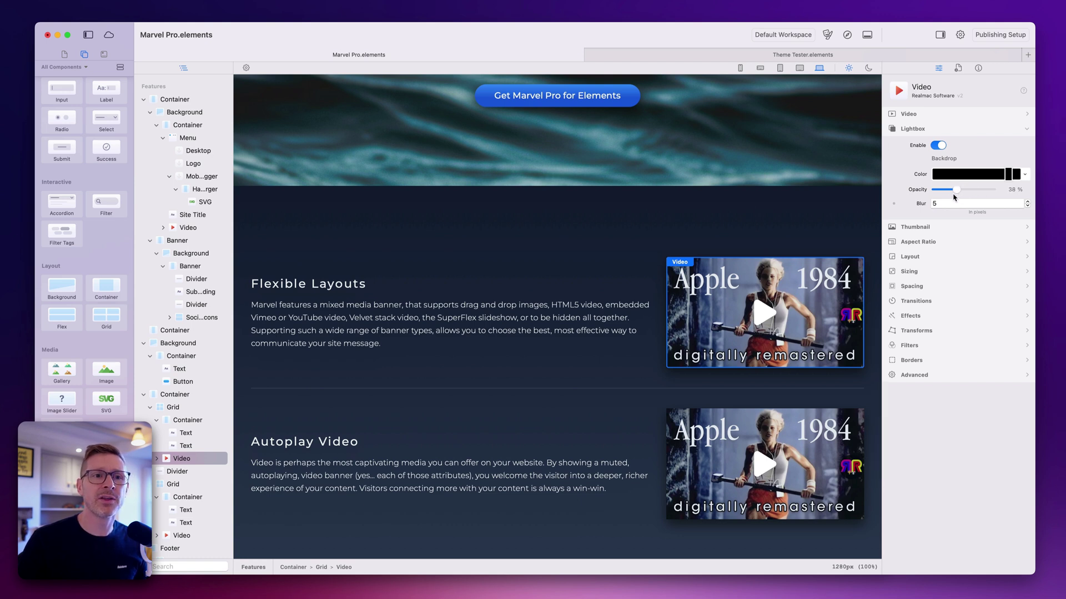
{"action": "left_click", "coordinate": [1025, 174]}
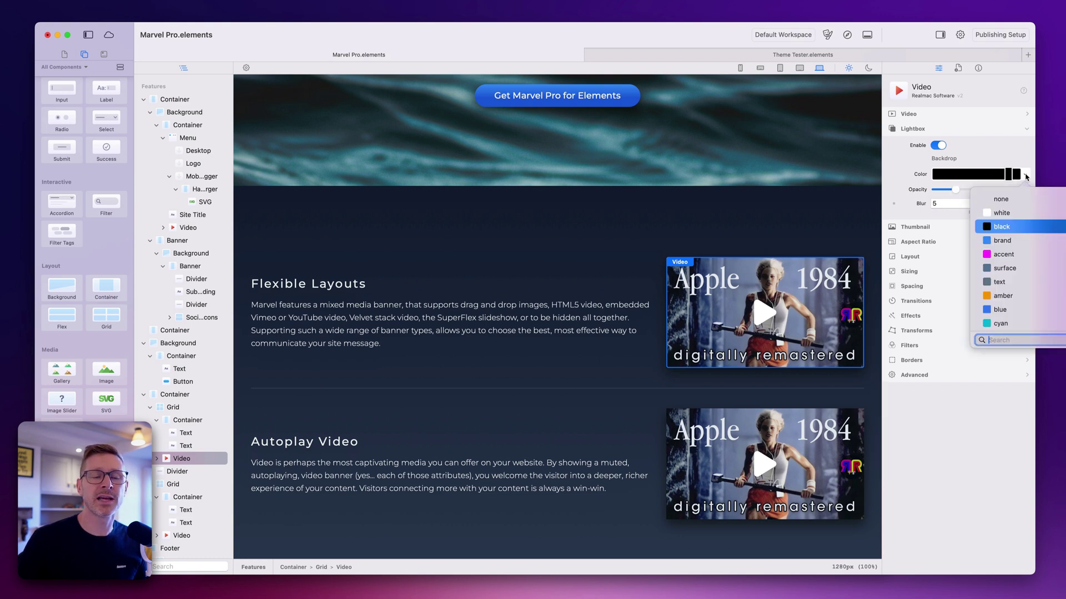
{"action": "left_click", "coordinate": [1025, 175]}
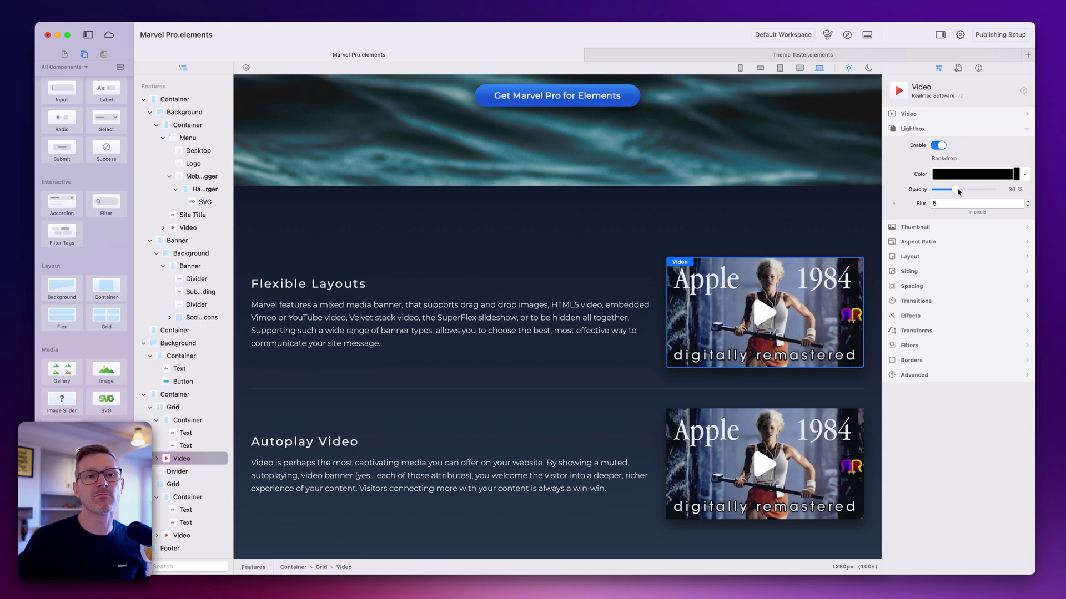
{"action": "left_click_drag", "start_coordinate": [957, 191], "coordinate": [945, 192]}
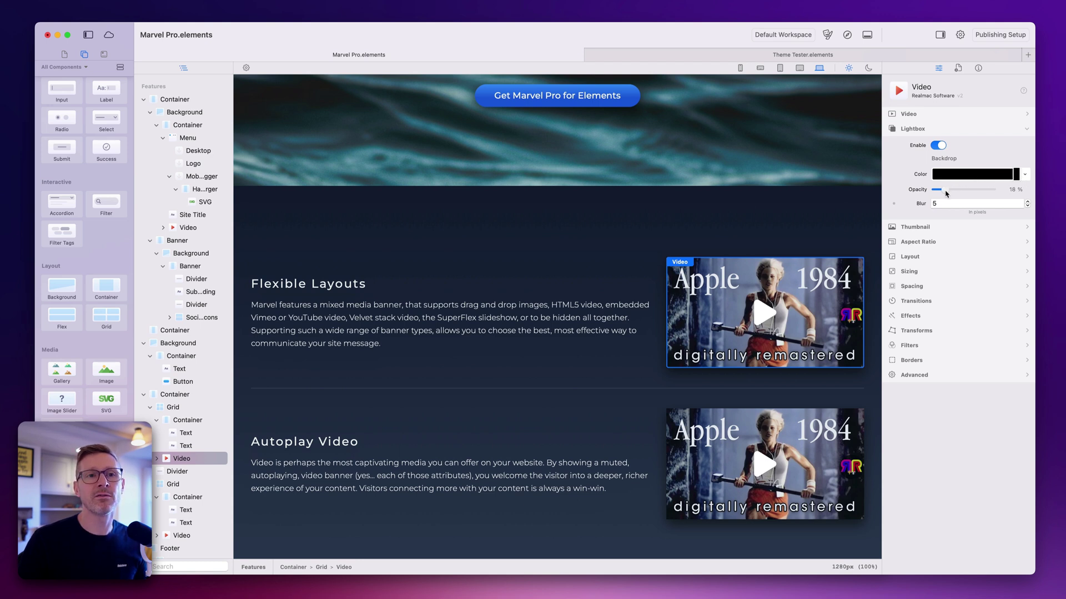
Preview the page in the browser and check the lightboxes of the Flexible Layouts and Autoplay Video clips
{"action": "left_click", "coordinate": [846, 35]}
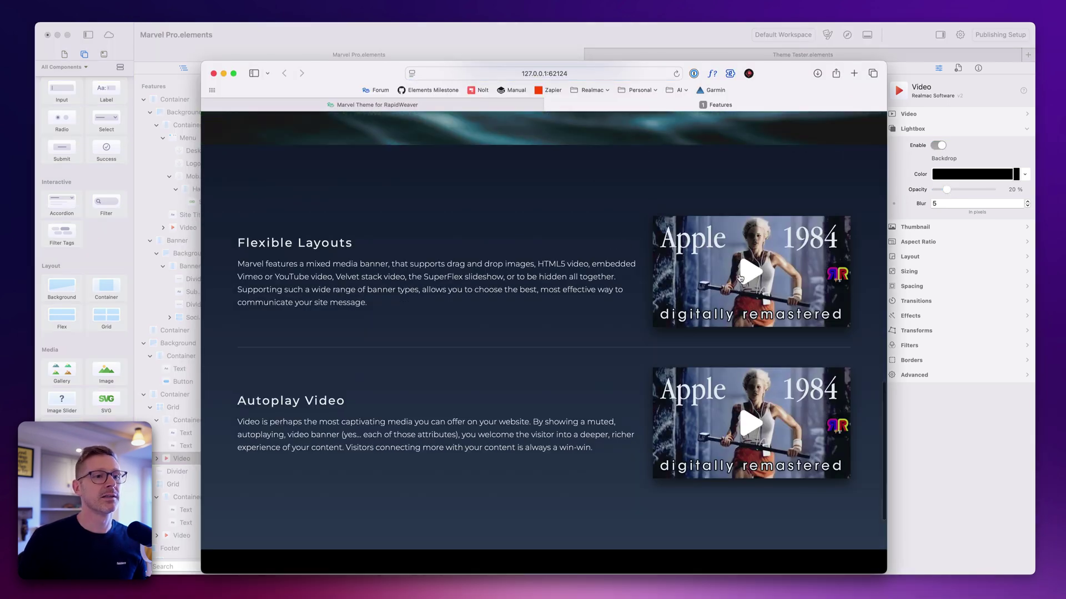
{"action": "left_click", "coordinate": [738, 275]}
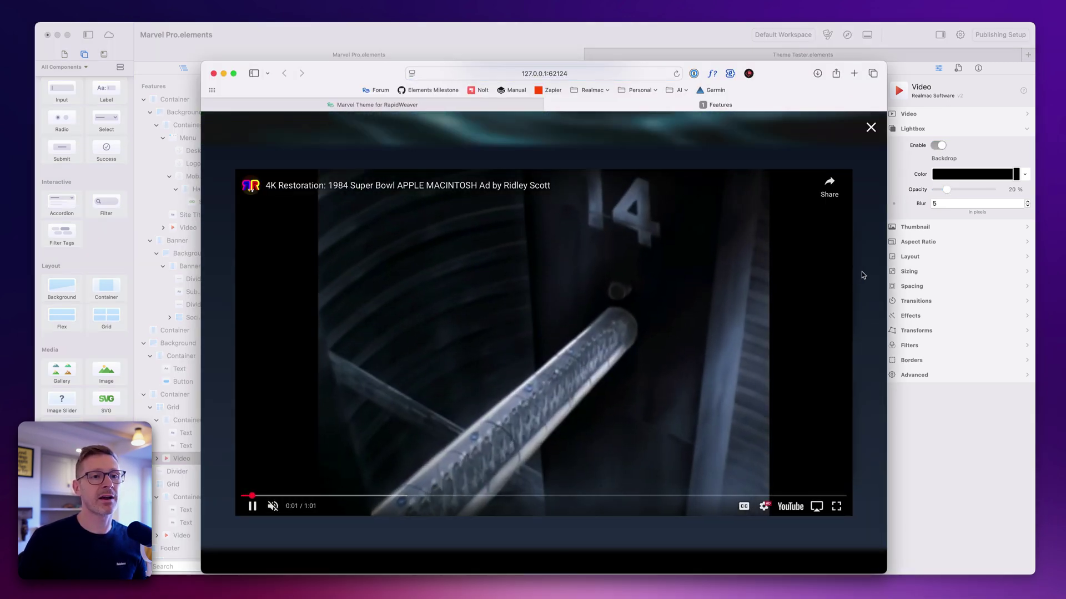
{"action": "left_click", "coordinate": [870, 129]}
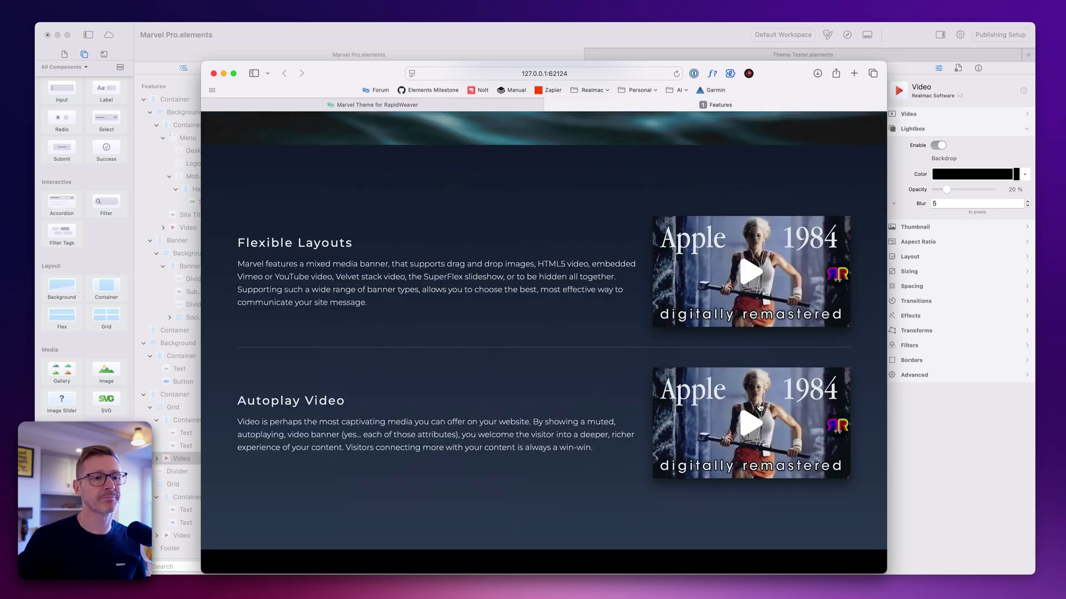
{"action": "left_click", "coordinate": [761, 410]}
{"action": "left_click", "coordinate": [871, 128]}
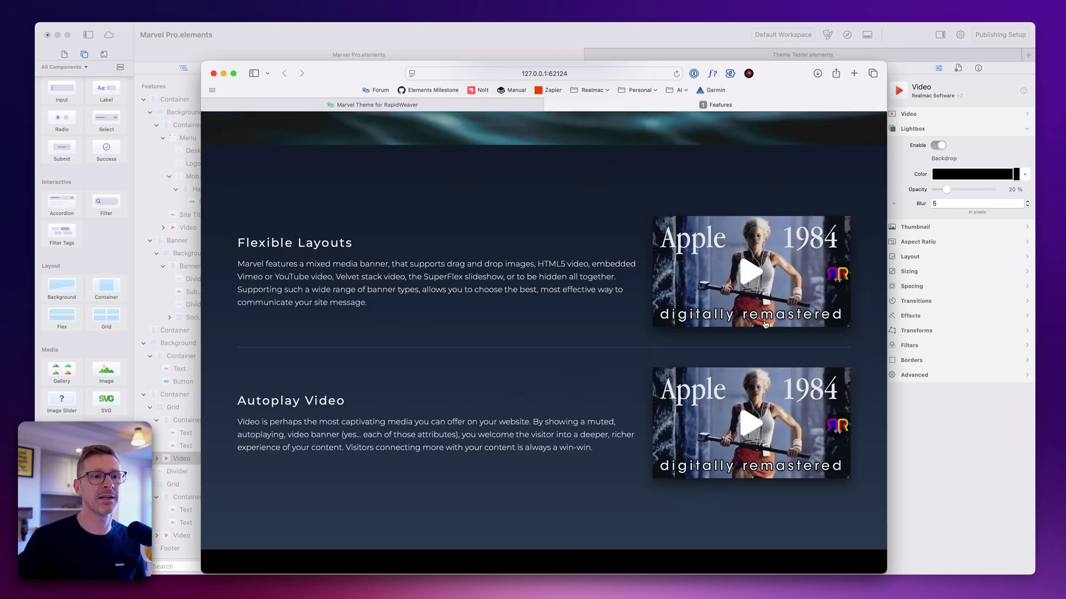
{"action": "left_click", "coordinate": [738, 316]}
{"action": "left_click", "coordinate": [870, 130]}
Check the lightbox of the banner video in the browser preview, and return to the project in Elements
{"action": "scroll", "coordinate": [735, 178], "scroll_direction": "up", "scroll_amount": 10}
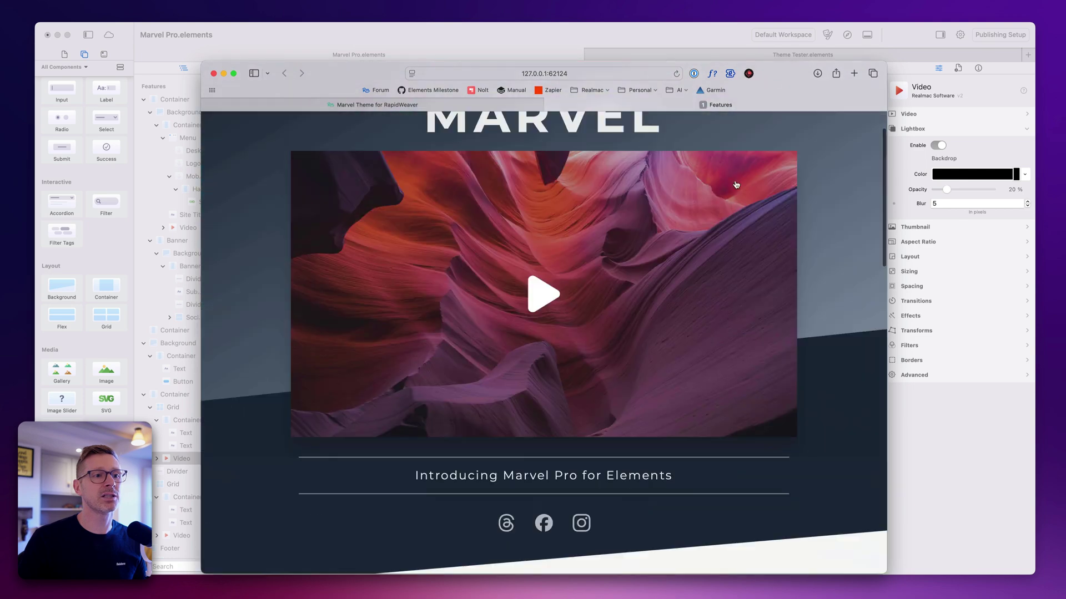
{"action": "left_click", "coordinate": [608, 369]}
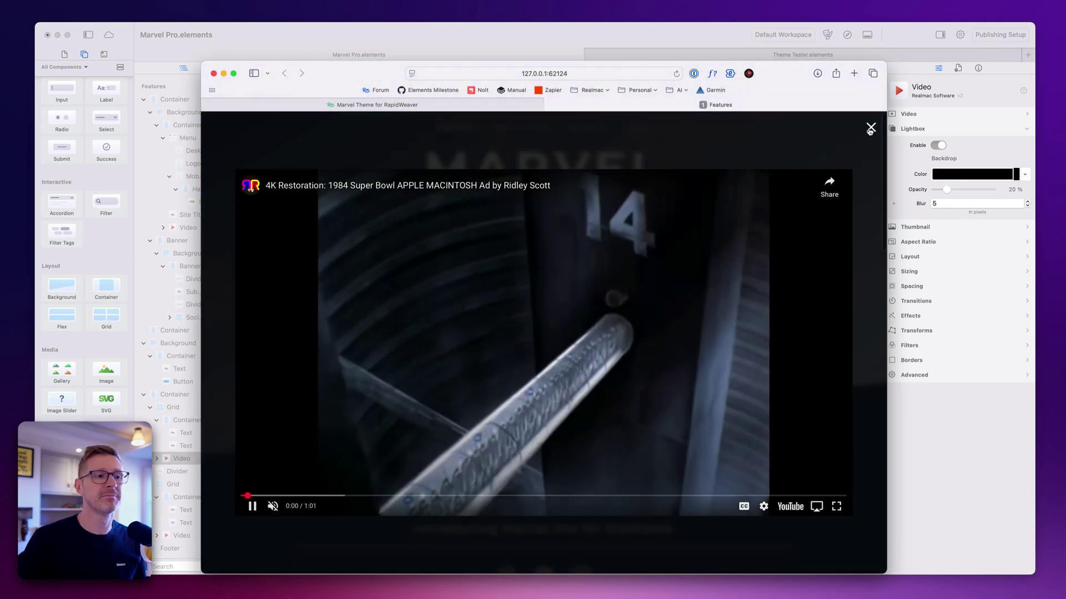
{"action": "key", "text": "Escape"}
{"action": "scroll", "coordinate": [816, 321], "scroll_direction": "down", "scroll_amount": 2}
{"action": "left_click", "coordinate": [989, 514]}
{"action": "scroll", "coordinate": [777, 198], "scroll_direction": "up", "scroll_amount": 10}
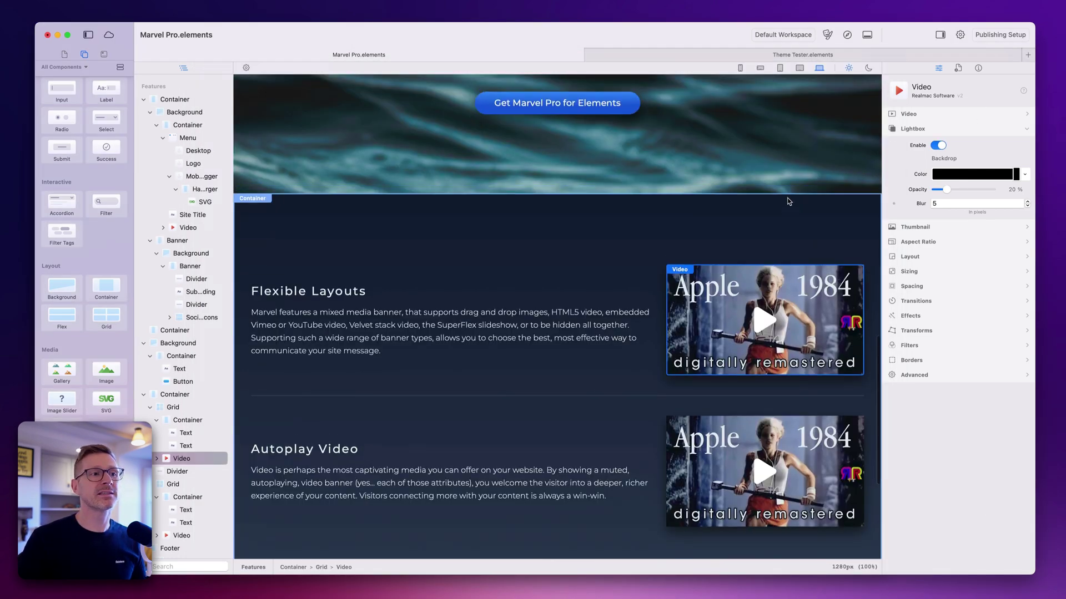
Disable the Lightbox for the selected Flexible Layouts video and collapse its settings group
{"action": "scroll", "coordinate": [464, 192], "scroll_direction": "up", "scroll_amount": 5}
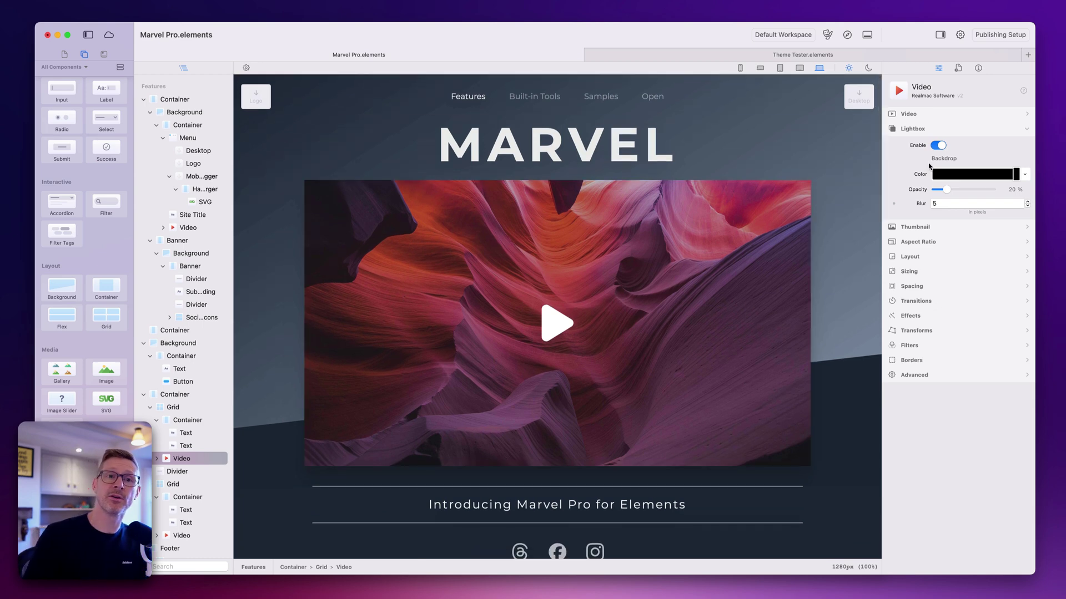
{"action": "left_click", "coordinate": [939, 146]}
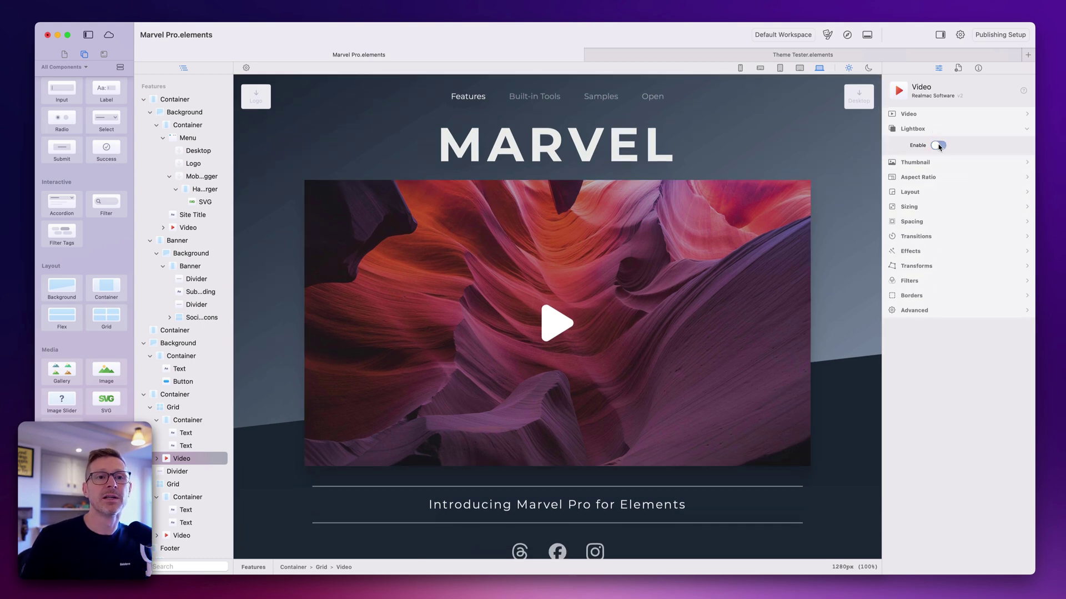
{"action": "left_click", "coordinate": [939, 146]}
{"action": "left_click", "coordinate": [937, 145]}
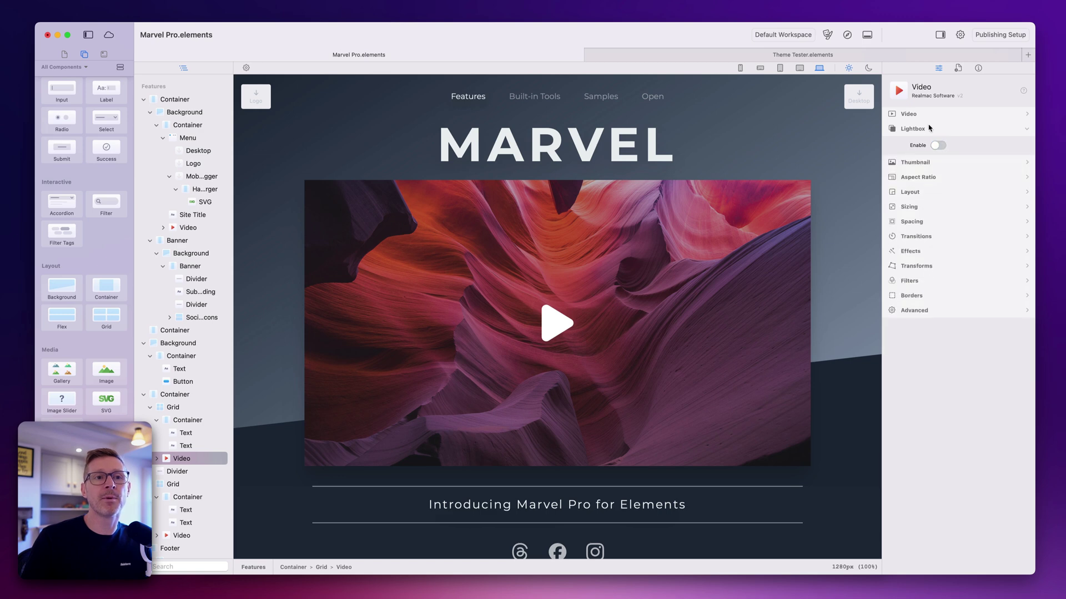
{"action": "left_click", "coordinate": [929, 128]}
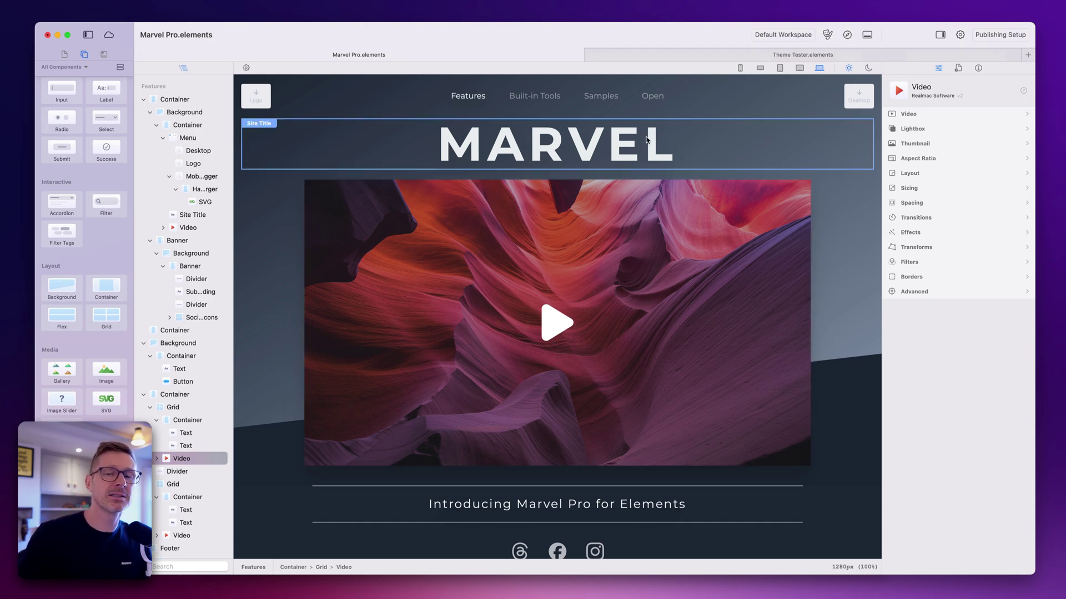
Inspect the MARVEL site title's component settings and its inline text style options
{"action": "left_click", "coordinate": [647, 140]}
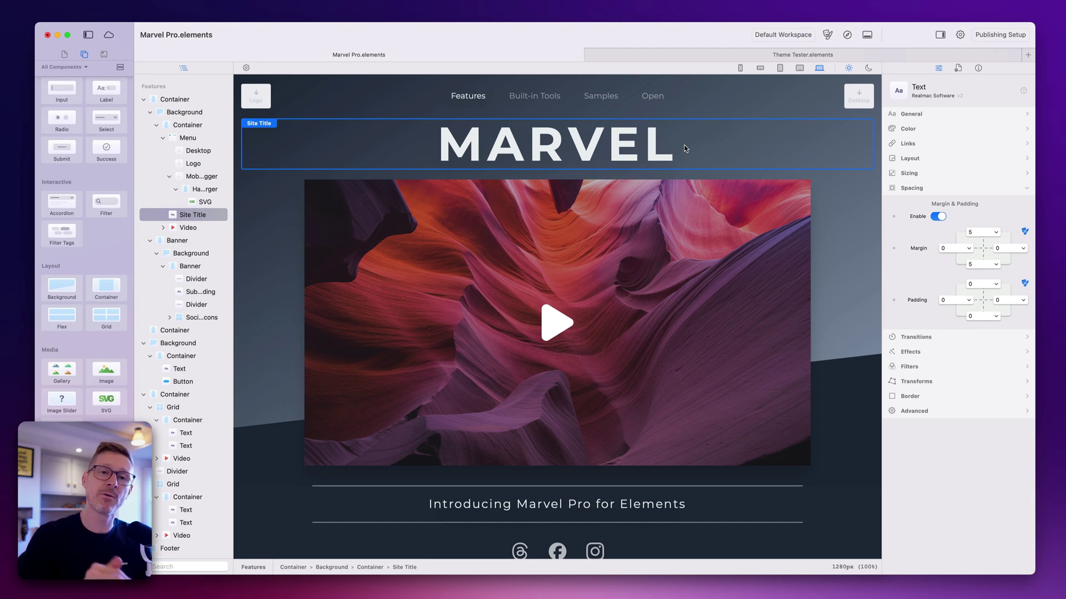
{"action": "double_click", "coordinate": [631, 155]}
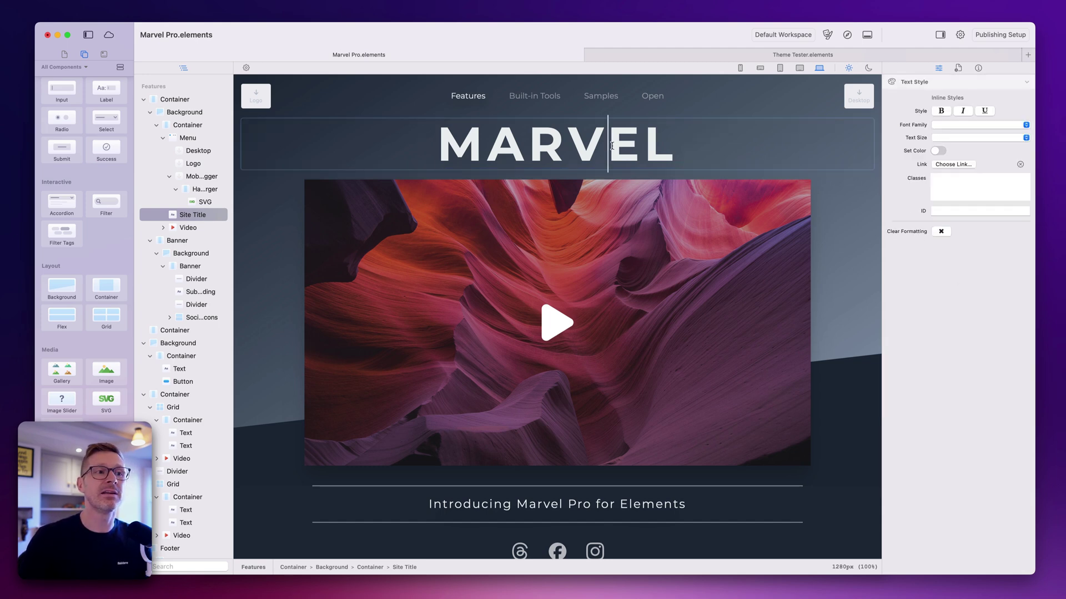
{"action": "left_click_drag", "start_coordinate": [610, 146], "coordinate": [711, 145]}
{"action": "left_click_drag", "start_coordinate": [517, 137], "coordinate": [488, 139]}
{"action": "key", "text": "Escape"}
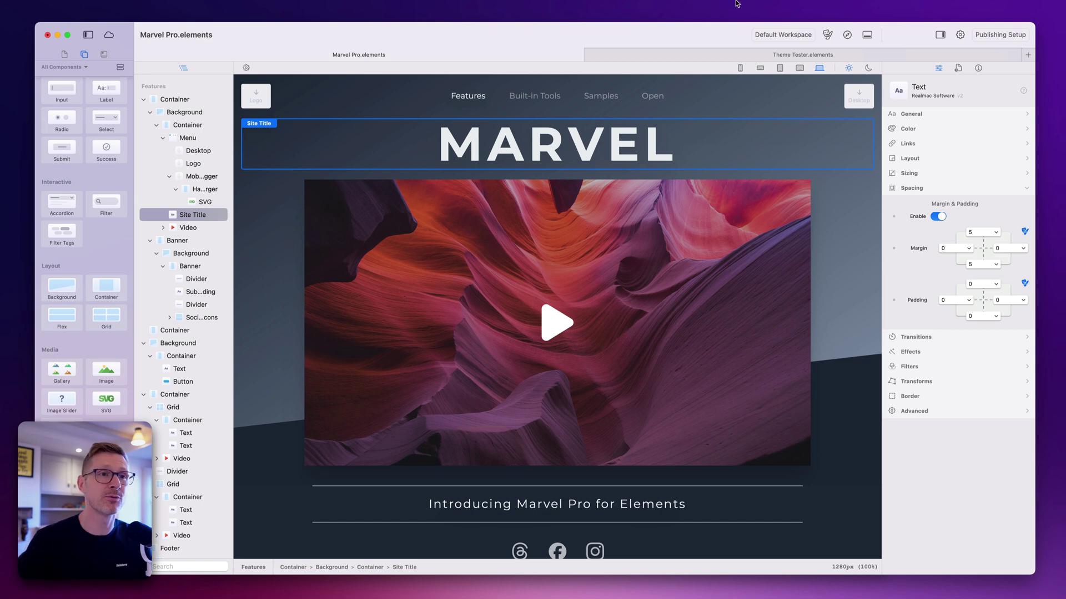
Open the theme Colors settings of the Theme Tester project and enlarge the theme window beside the swatches
{"action": "left_click", "coordinate": [706, 57]}
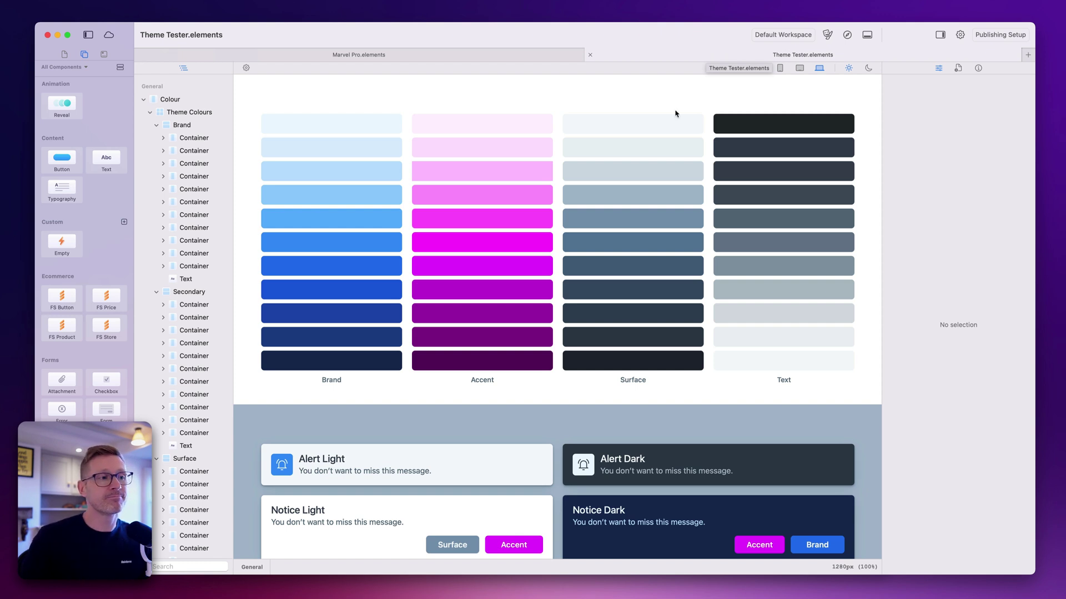
{"action": "left_click", "coordinate": [483, 149]}
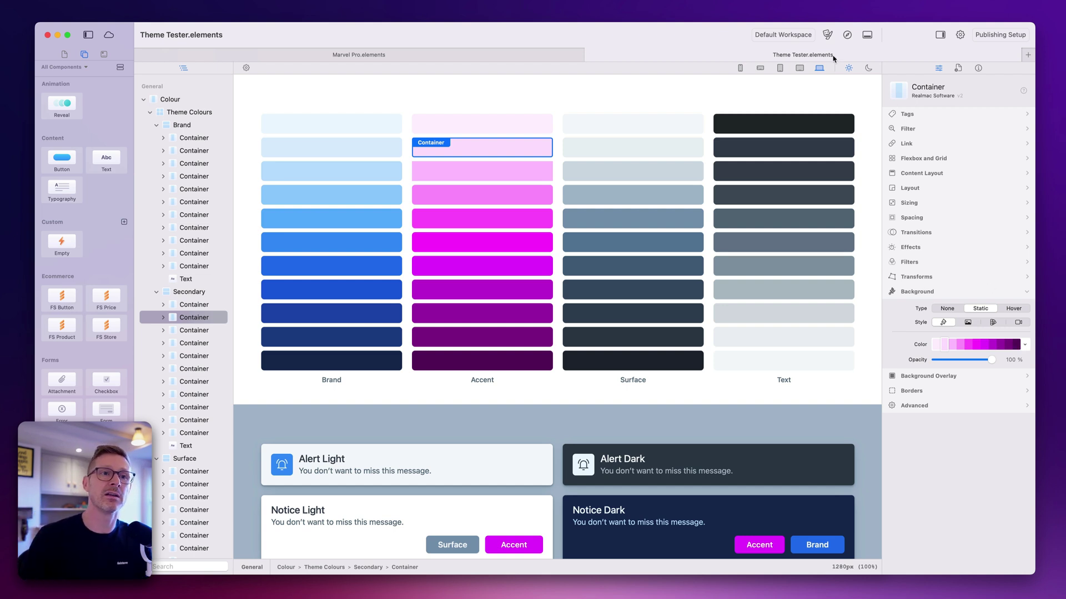
{"action": "left_click", "coordinate": [827, 34]}
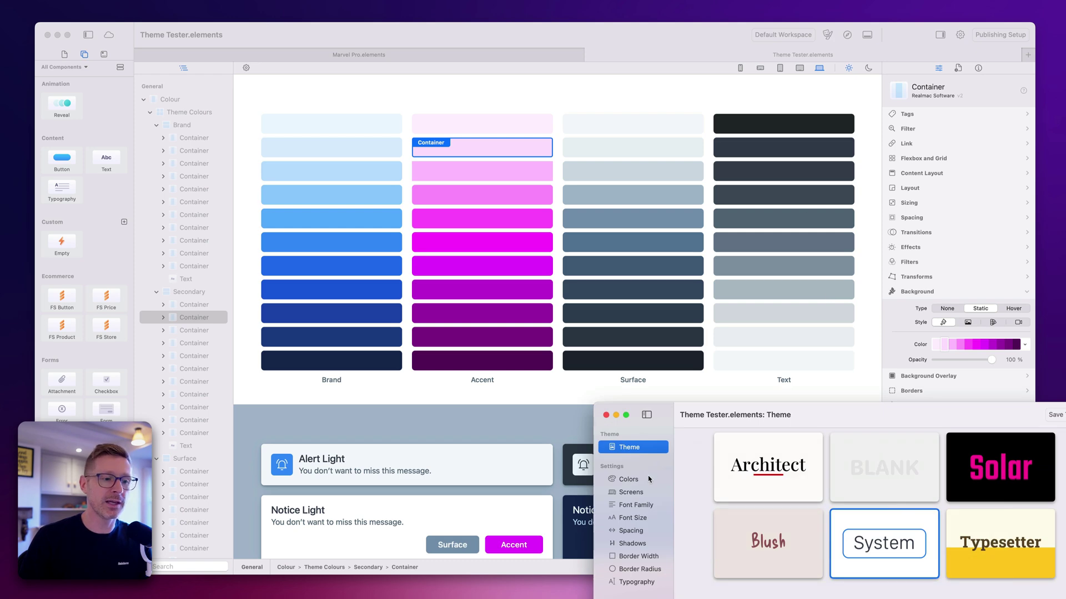
{"action": "left_click", "coordinate": [629, 479]}
{"action": "left_click_drag", "start_coordinate": [845, 420], "coordinate": [818, 150]}
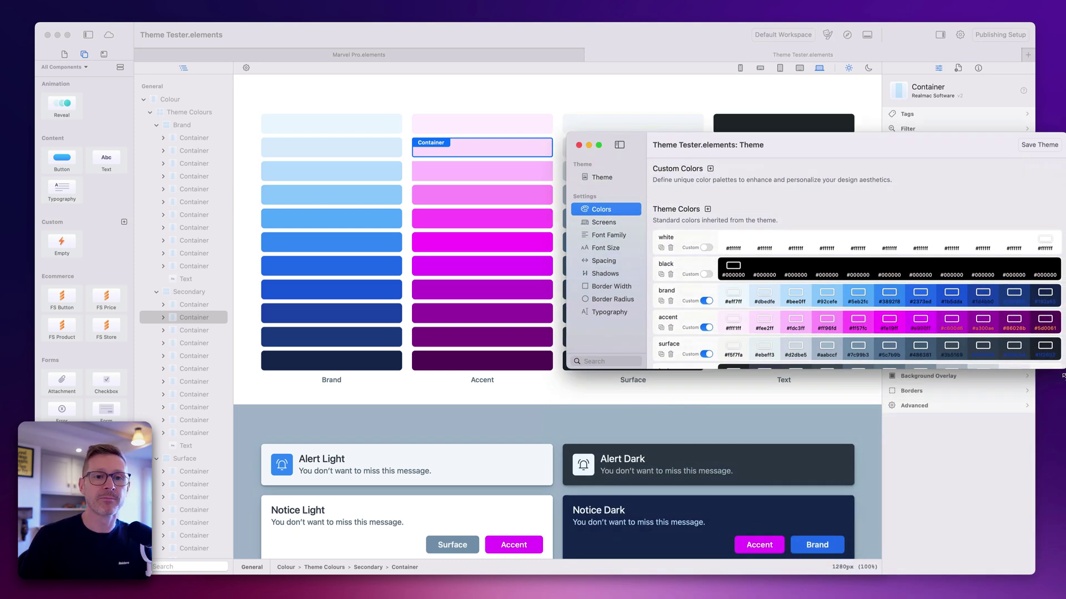
{"action": "left_click_drag", "start_coordinate": [1061, 369], "coordinate": [1061, 482]}
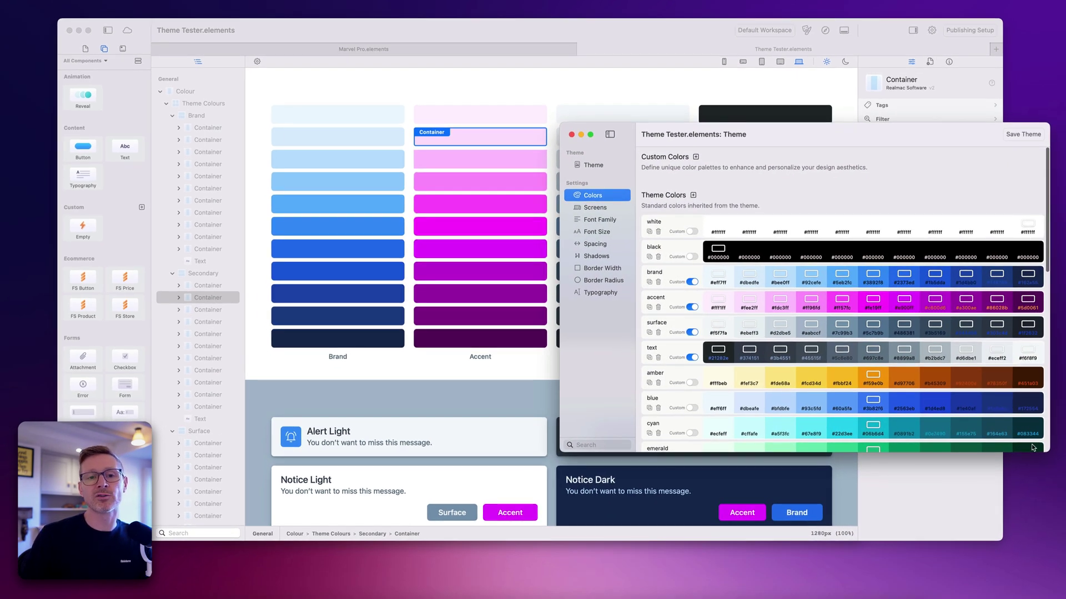
Review the theme colour palettes, from white, black, brand and accent through the remaining colours
{"action": "scroll", "coordinate": [1035, 420], "scroll_direction": "down", "scroll_amount": 10}
{"action": "scroll", "coordinate": [1028, 289], "scroll_direction": "up", "scroll_amount": 10}
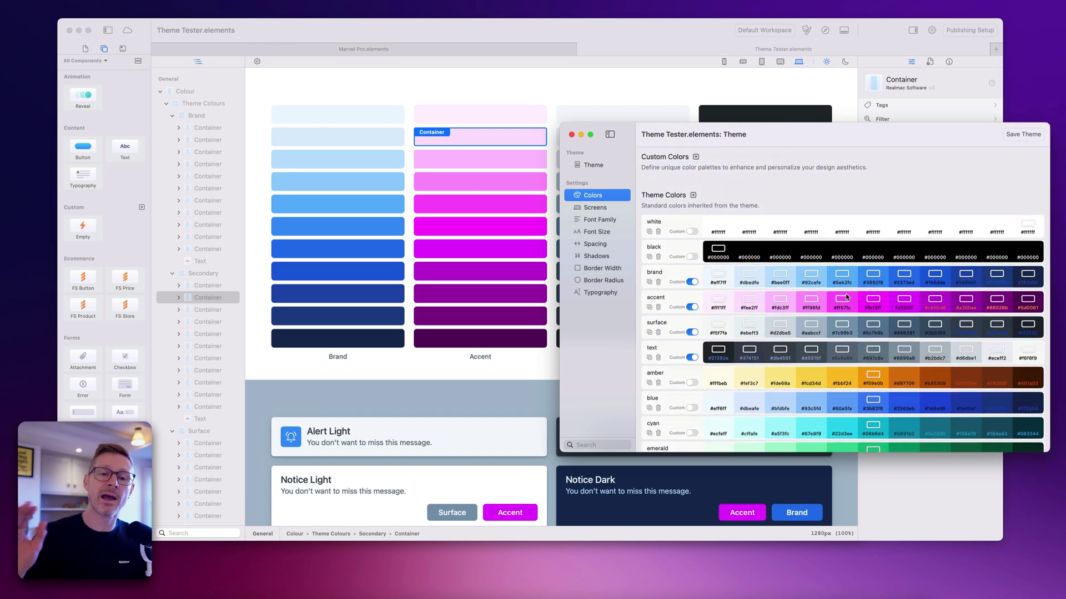
{"action": "scroll", "coordinate": [1041, 401], "scroll_direction": "down", "scroll_amount": 3}
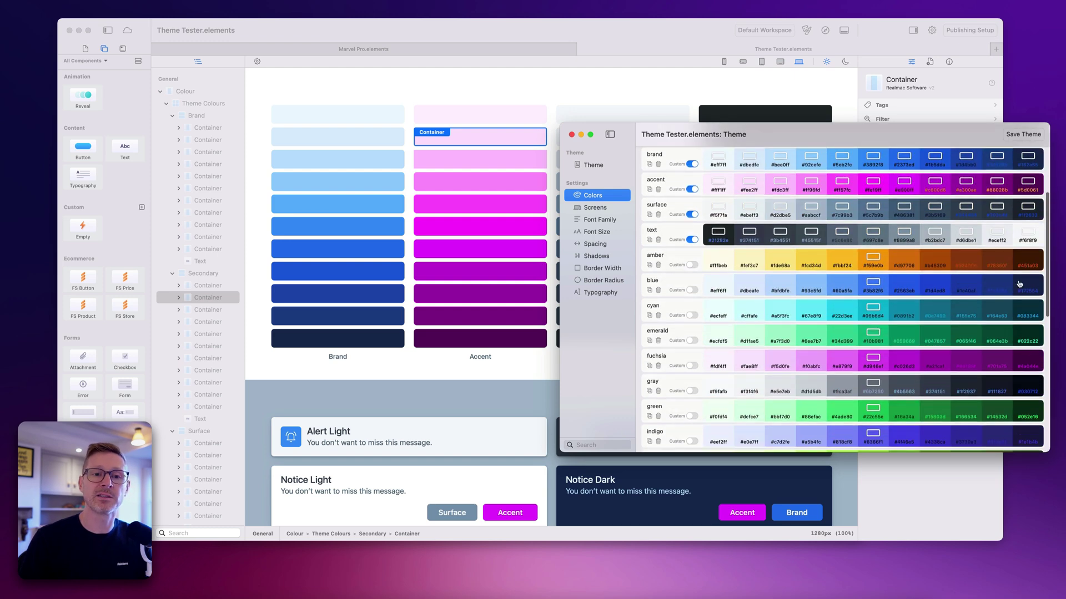
{"action": "scroll", "coordinate": [1019, 285], "scroll_direction": "down", "scroll_amount": 5}
{"action": "scroll", "coordinate": [1014, 289], "scroll_direction": "up", "scroll_amount": 6}
{"action": "scroll", "coordinate": [1014, 308], "scroll_direction": "up", "scroll_amount": 2}
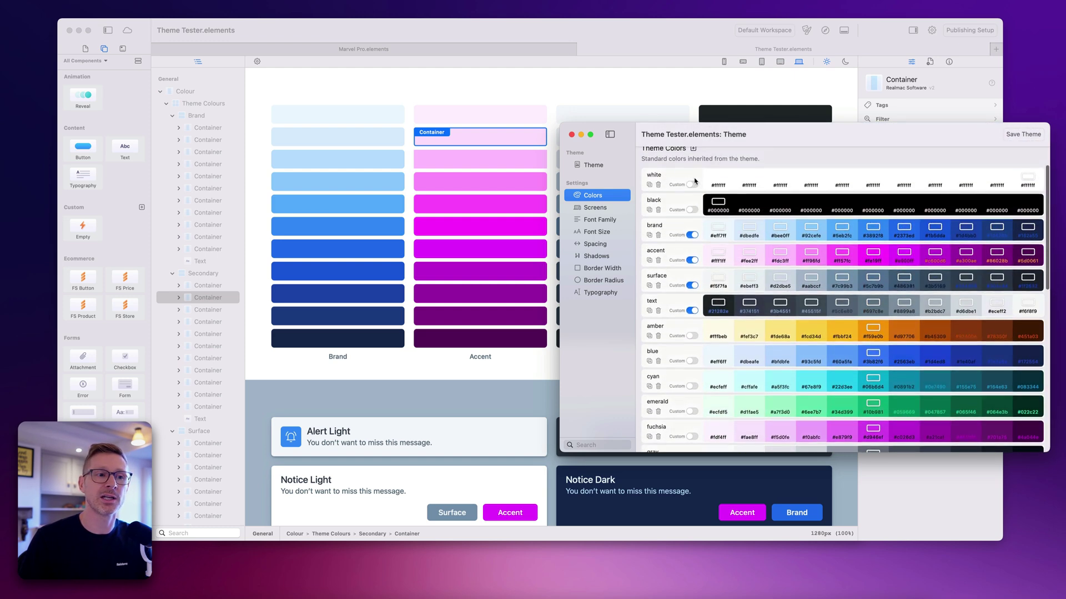
Show the gallery of available themes and shrink and move the theme window clear of the colour swatches
{"action": "left_click", "coordinate": [590, 165]}
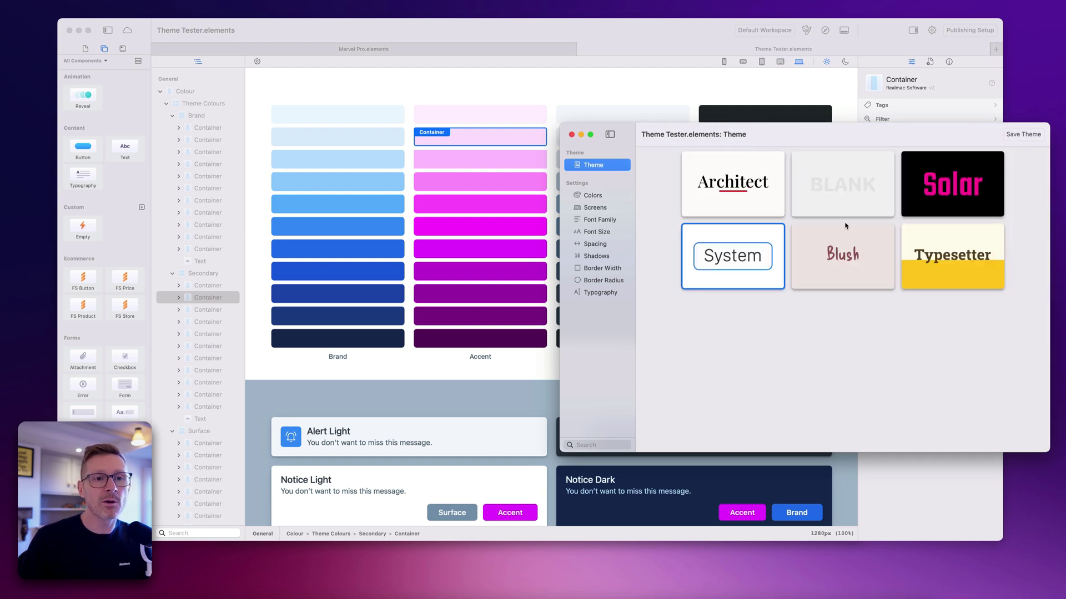
{"action": "left_click_drag", "start_coordinate": [1042, 451], "coordinate": [1017, 391]}
{"action": "left_click_drag", "start_coordinate": [842, 138], "coordinate": [873, 320]}
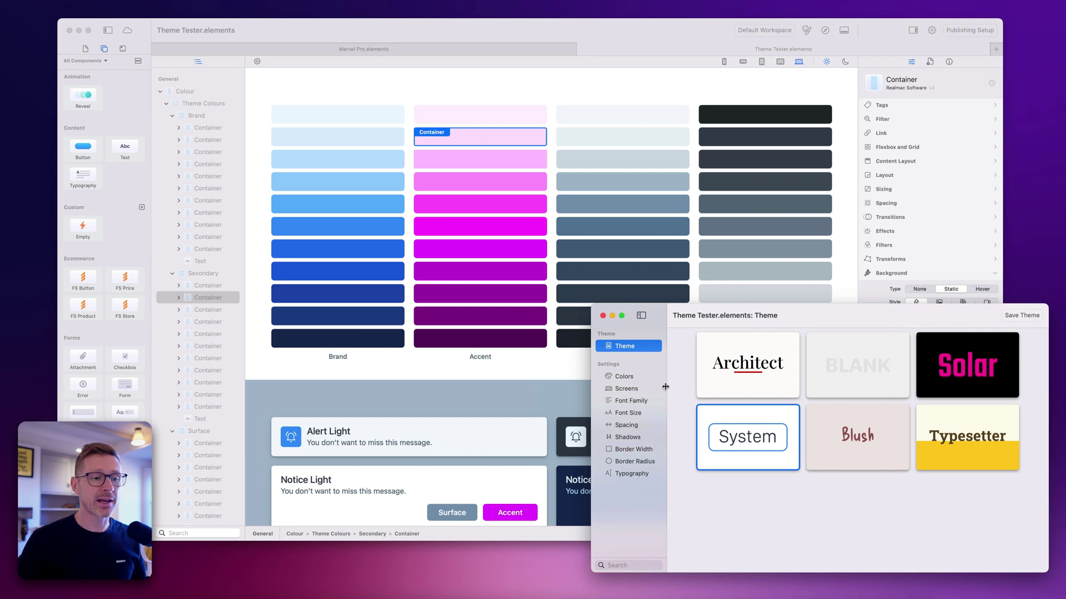
Examine the Theme Tester page's colour swatches and its alert, notice and gradient window samples in the System theme
{"action": "left_click_drag", "start_coordinate": [668, 387], "coordinate": [673, 387]}
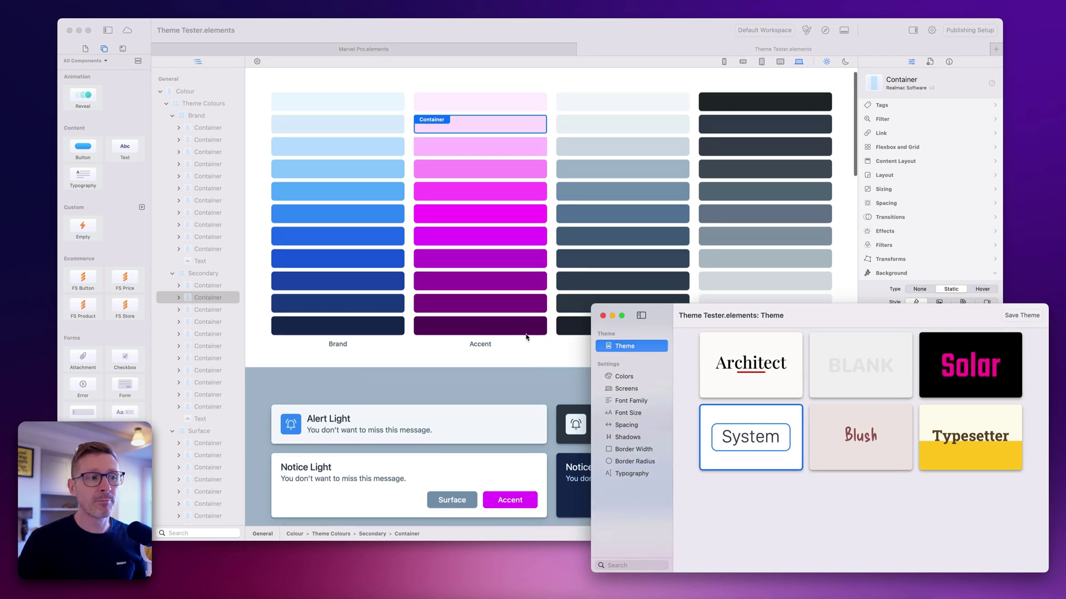
{"action": "scroll", "coordinate": [528, 335], "scroll_direction": "down", "scroll_amount": 5}
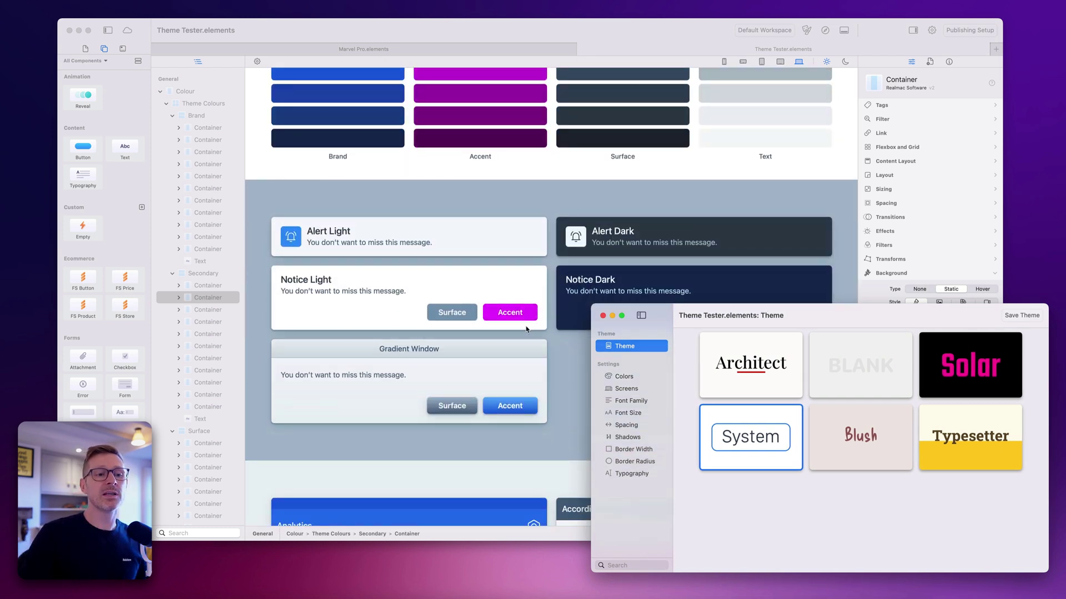
{"action": "scroll", "coordinate": [527, 329], "scroll_direction": "down", "scroll_amount": 3}
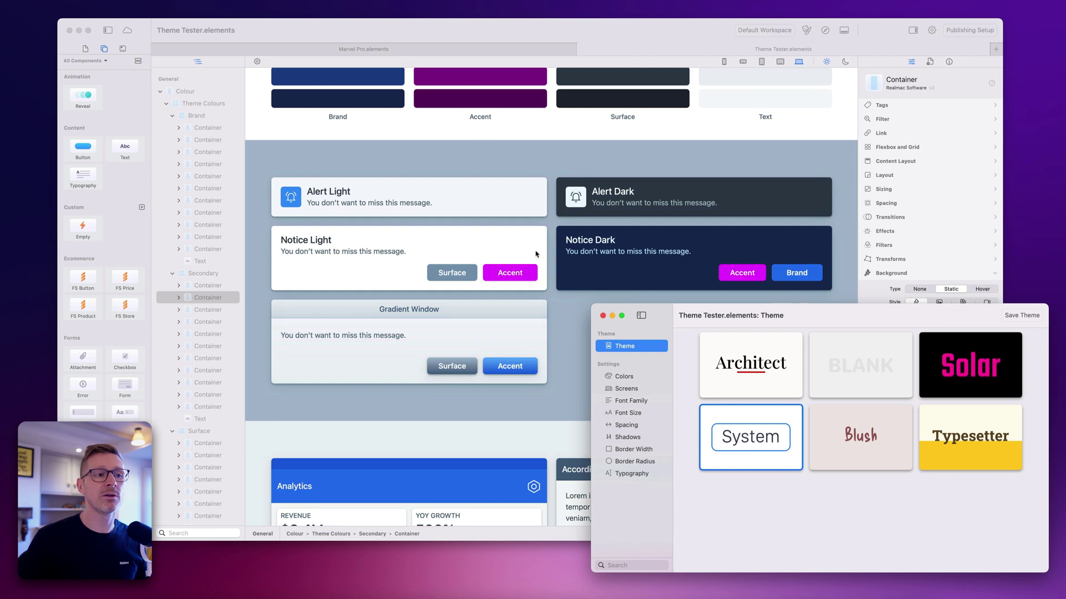
{"action": "scroll", "coordinate": [553, 294], "scroll_direction": "down", "scroll_amount": 1}
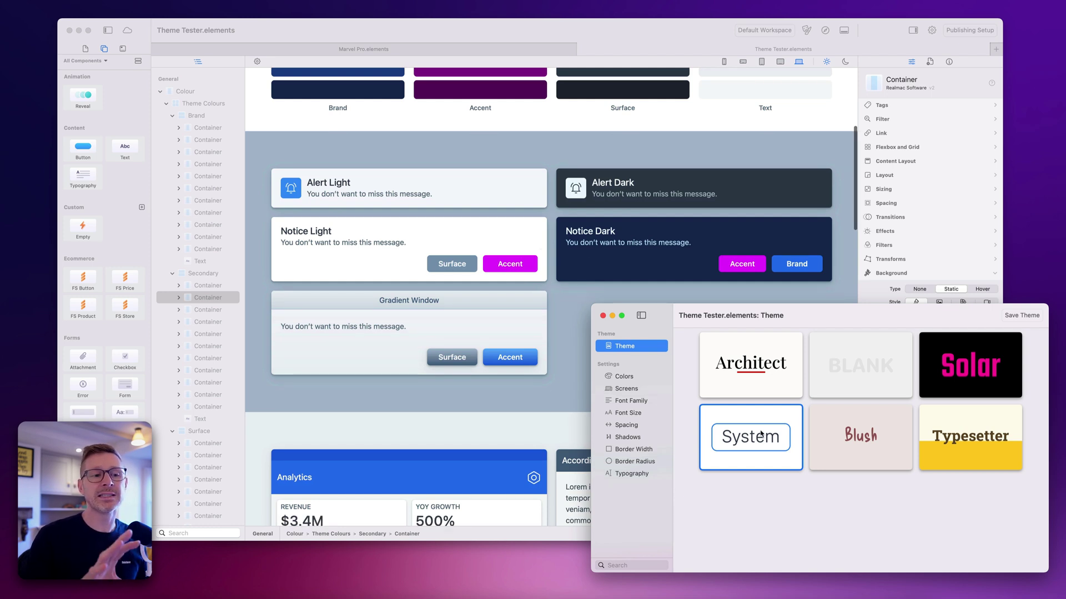
{"action": "scroll", "coordinate": [680, 219], "scroll_direction": "up", "scroll_amount": 6}
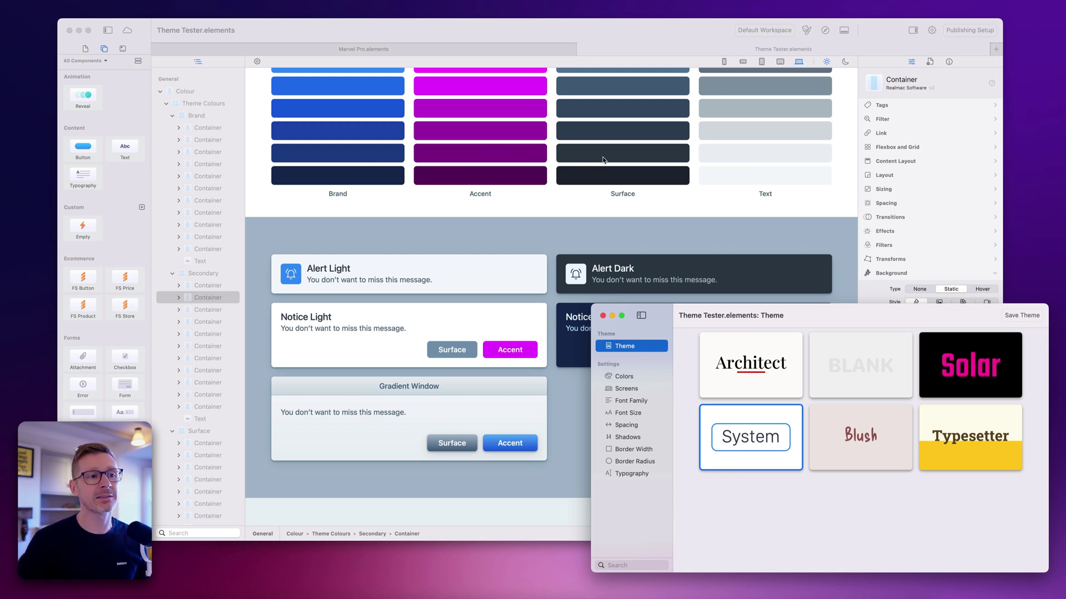
{"action": "scroll", "coordinate": [758, 158], "scroll_direction": "up", "scroll_amount": 6}
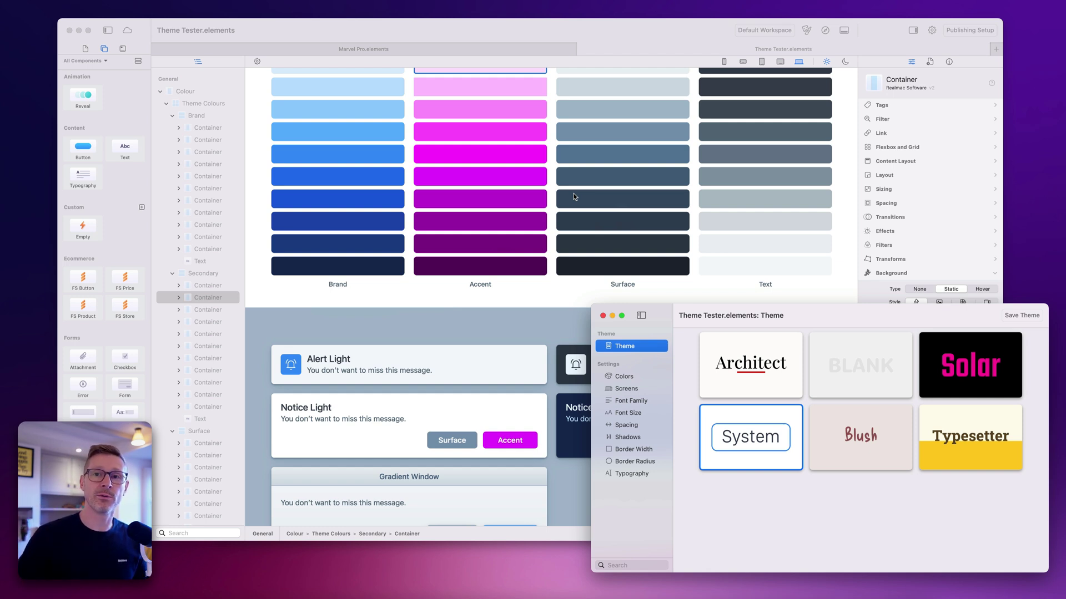
{"action": "scroll", "coordinate": [498, 335], "scroll_direction": "down", "scroll_amount": 1}
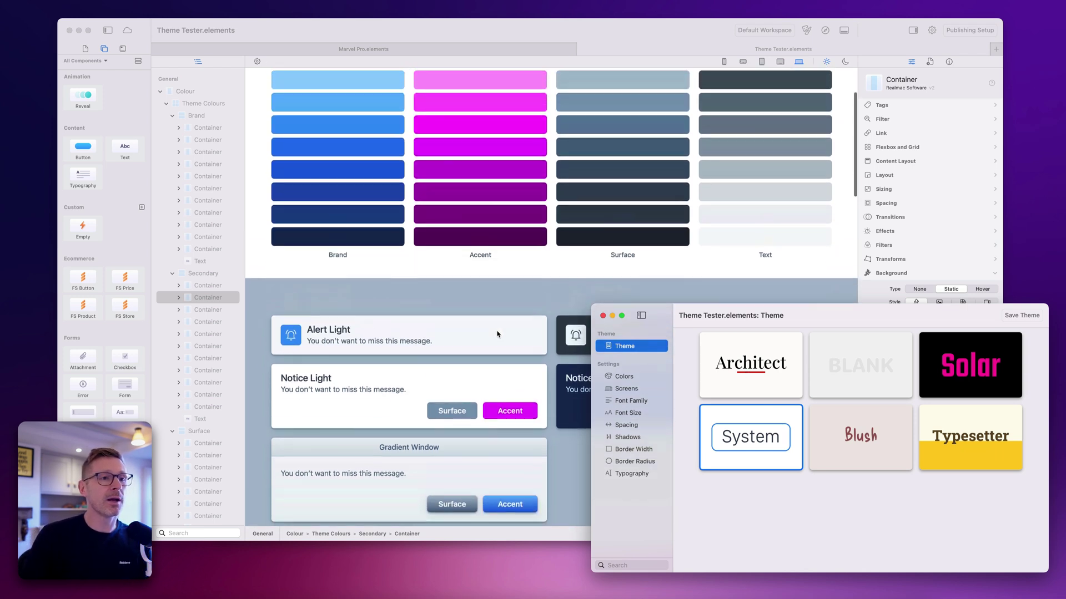
{"action": "scroll", "coordinate": [499, 334], "scroll_direction": "up", "scroll_amount": 3}
Move the theme window clear of the swatches, apply the Blush theme and check the alert and notice samples
{"action": "left_click_drag", "start_coordinate": [812, 310], "coordinate": [855, 406]}
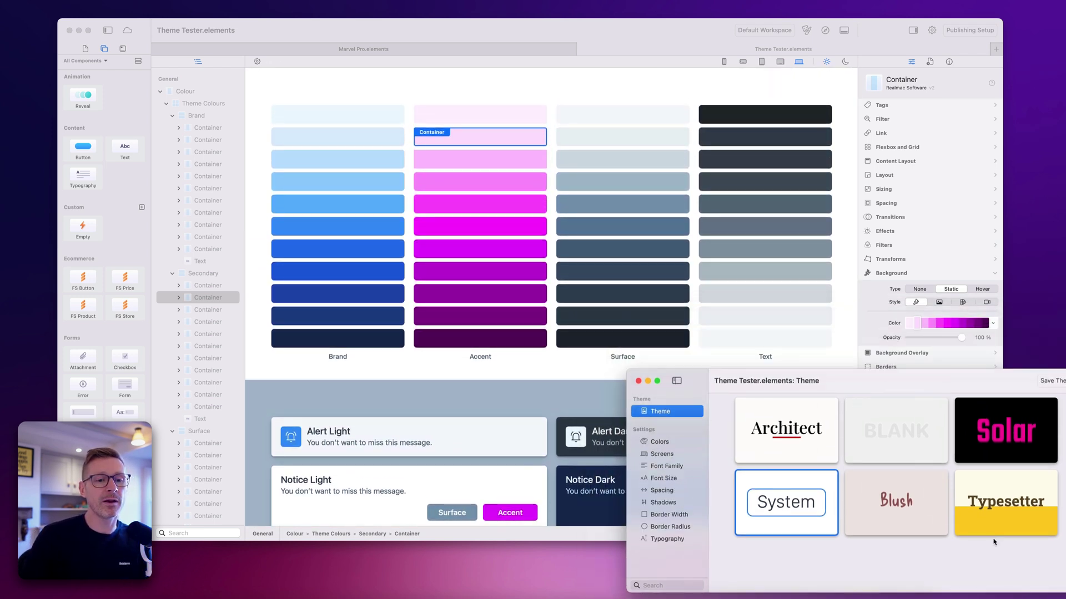
{"action": "left_click", "coordinate": [887, 500]}
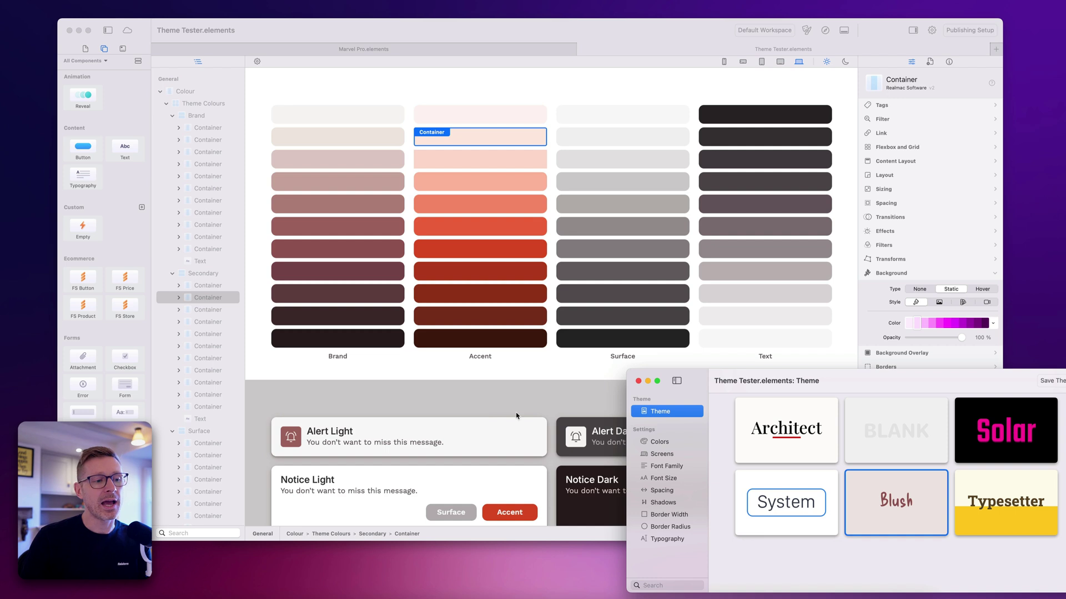
{"action": "scroll", "coordinate": [517, 416], "scroll_direction": "down", "scroll_amount": 5}
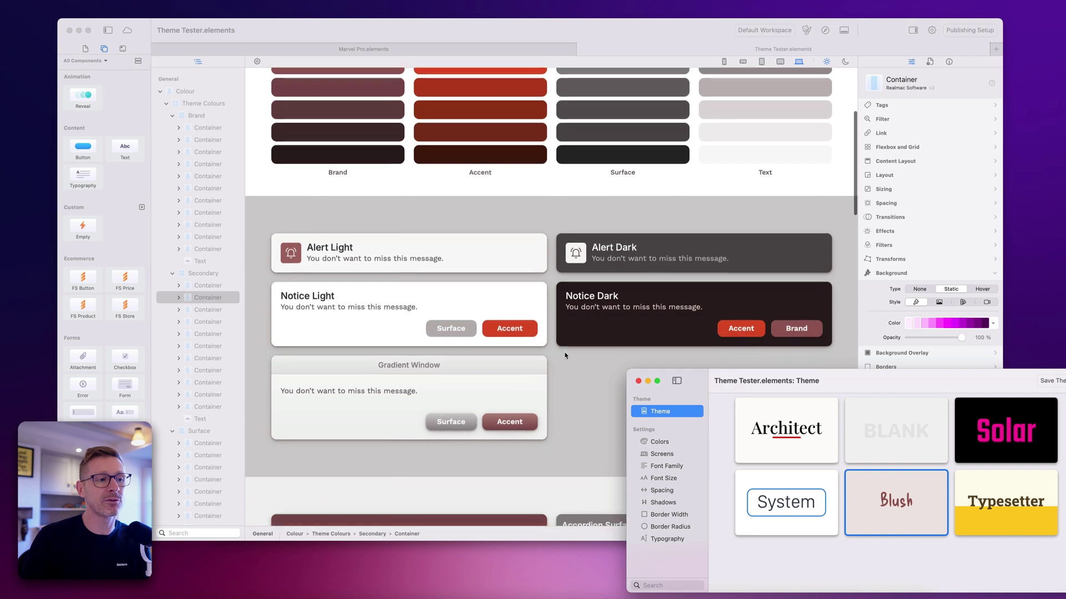
Alternate between the System and Blush themes to compare the alert and notice samples, ending on System
{"action": "left_click", "coordinate": [786, 503]}
{"action": "left_click", "coordinate": [913, 497]}
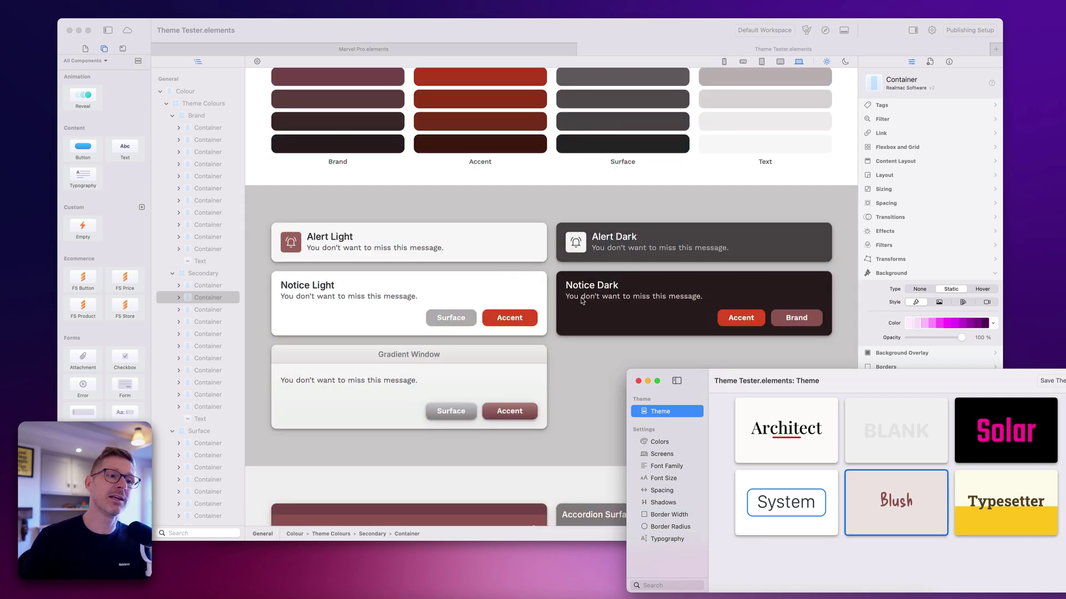
{"action": "left_click", "coordinate": [830, 493]}
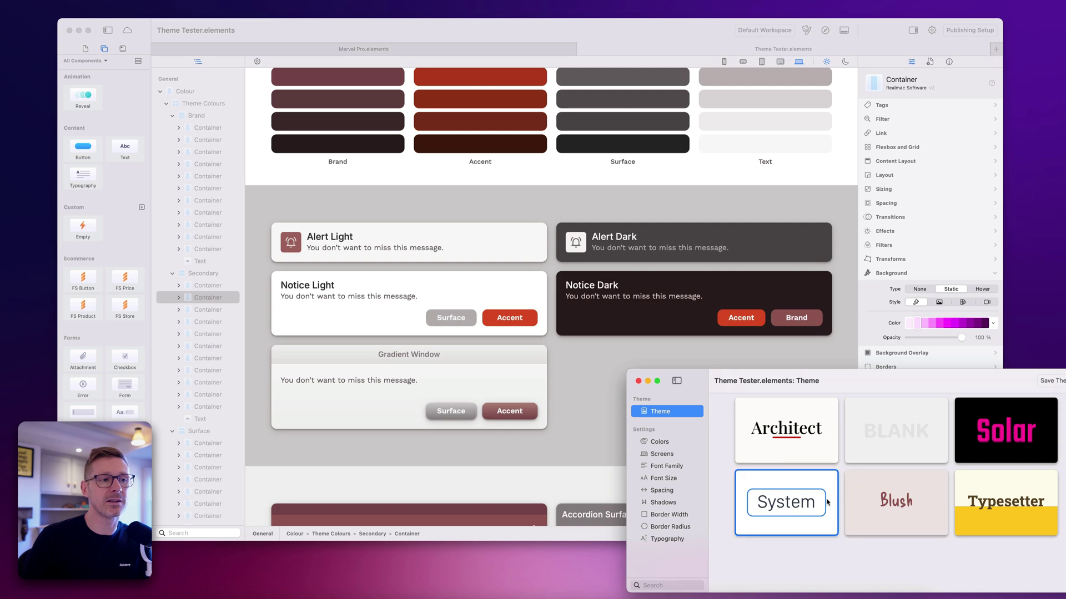
{"action": "left_click", "coordinate": [885, 501]}
{"action": "left_click", "coordinate": [827, 495]}
{"action": "left_click", "coordinate": [884, 500]}
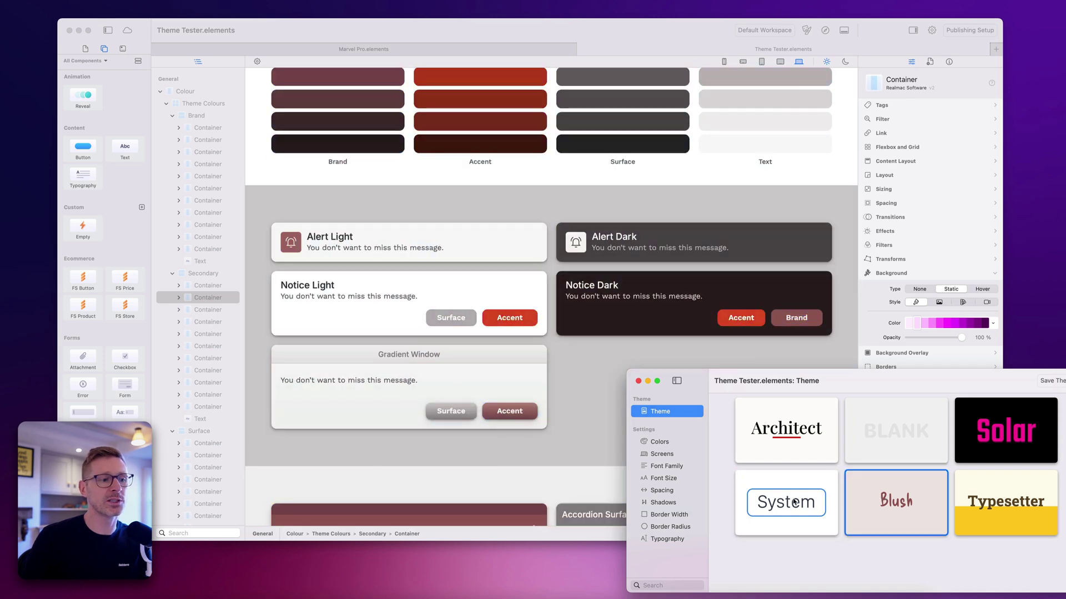
{"action": "left_click", "coordinate": [827, 494]}
{"action": "left_click", "coordinate": [871, 492]}
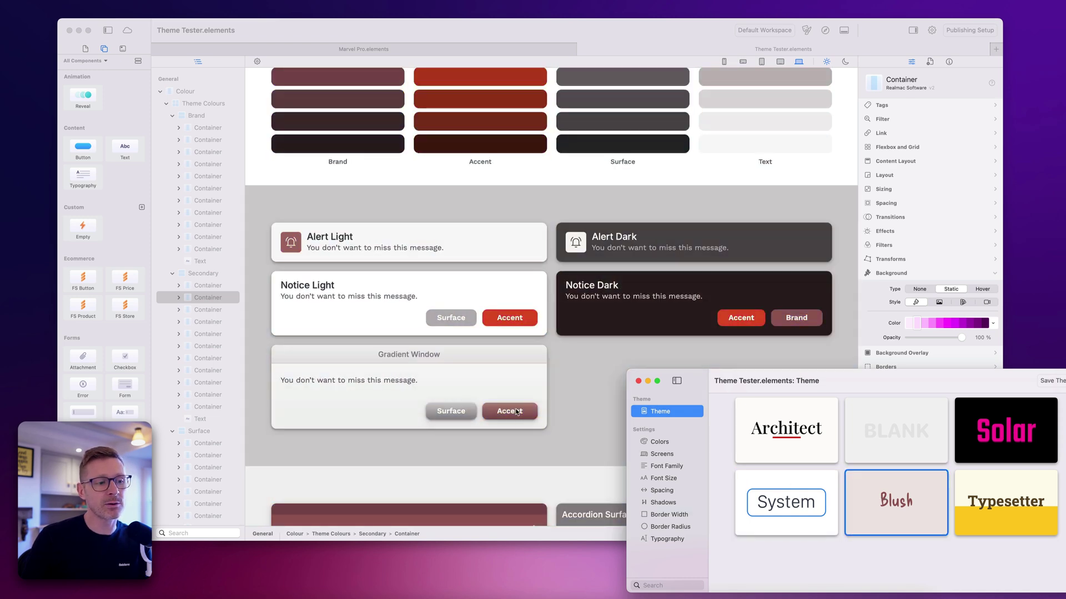
{"action": "left_click", "coordinate": [773, 484]}
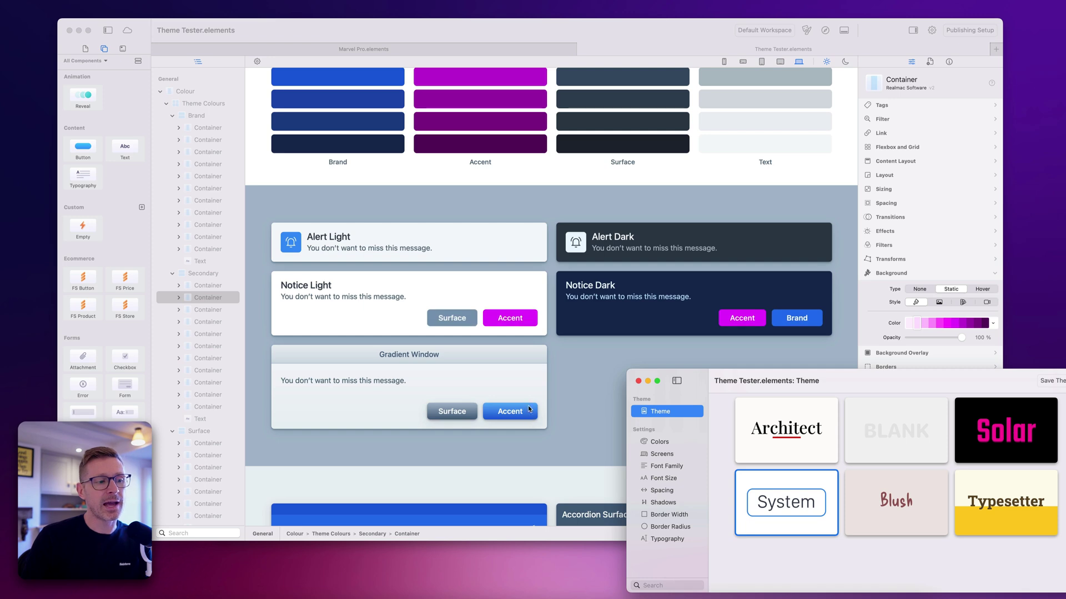
Compare the swatches, alert icons and buttons by switching repeatedly between System and Blush, ending on Blush
{"action": "scroll", "coordinate": [458, 200], "scroll_direction": "up", "scroll_amount": 4}
{"action": "scroll", "coordinate": [458, 200], "scroll_direction": "down", "scroll_amount": 4}
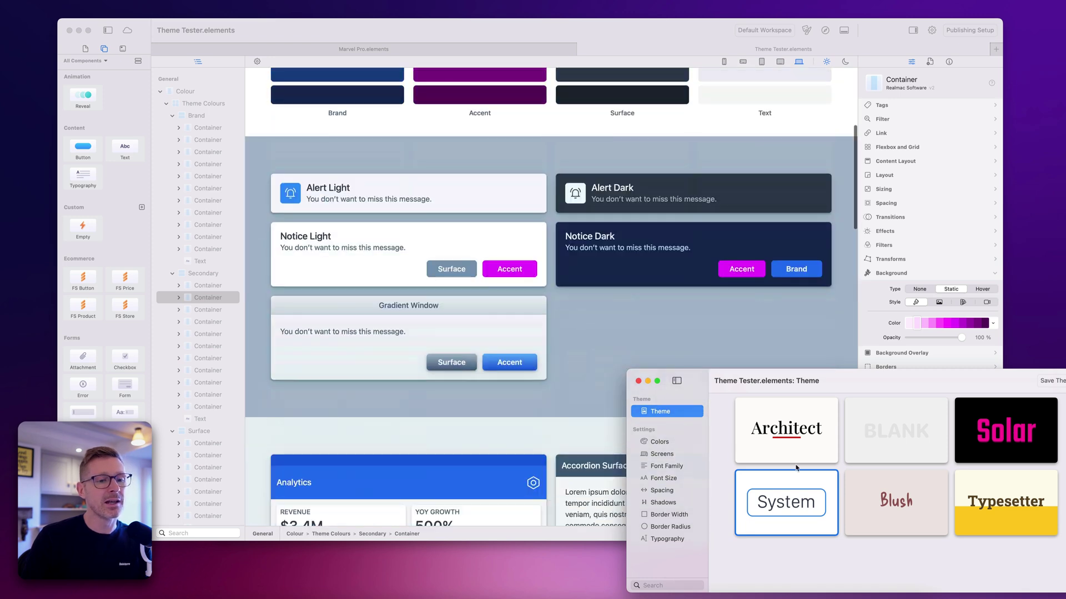
{"action": "left_click", "coordinate": [876, 484]}
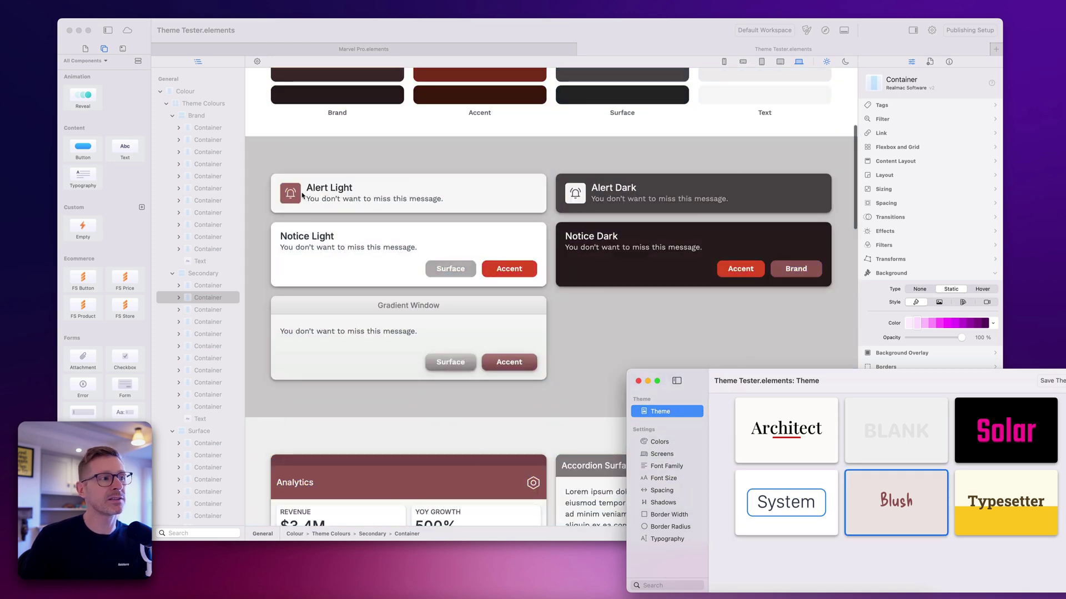
{"action": "left_click", "coordinate": [785, 510]}
{"action": "left_click", "coordinate": [872, 499]}
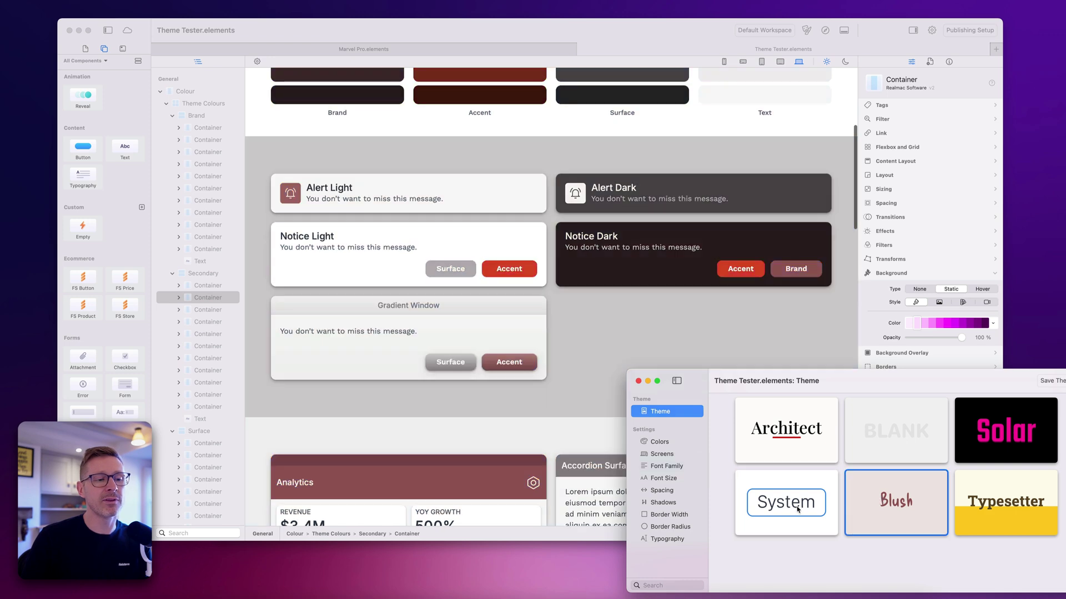
{"action": "left_click", "coordinate": [816, 503]}
{"action": "left_click", "coordinate": [863, 496]}
Compare the Analytics card and accordion samples by applying the System theme and returning to Blush
{"action": "scroll", "coordinate": [534, 279], "scroll_direction": "down", "scroll_amount": 10}
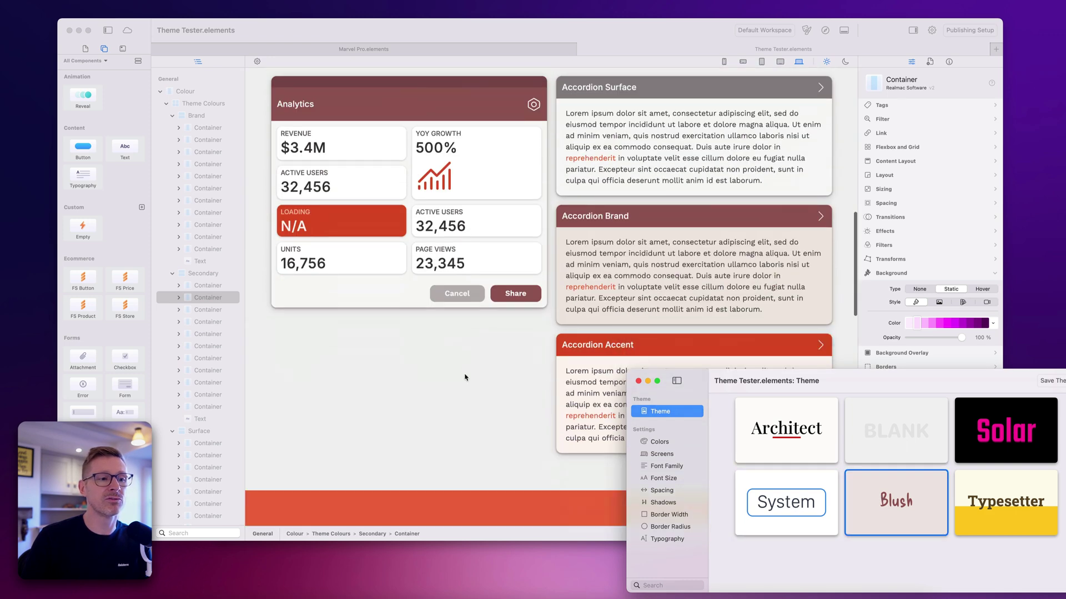
{"action": "left_click", "coordinate": [783, 510]}
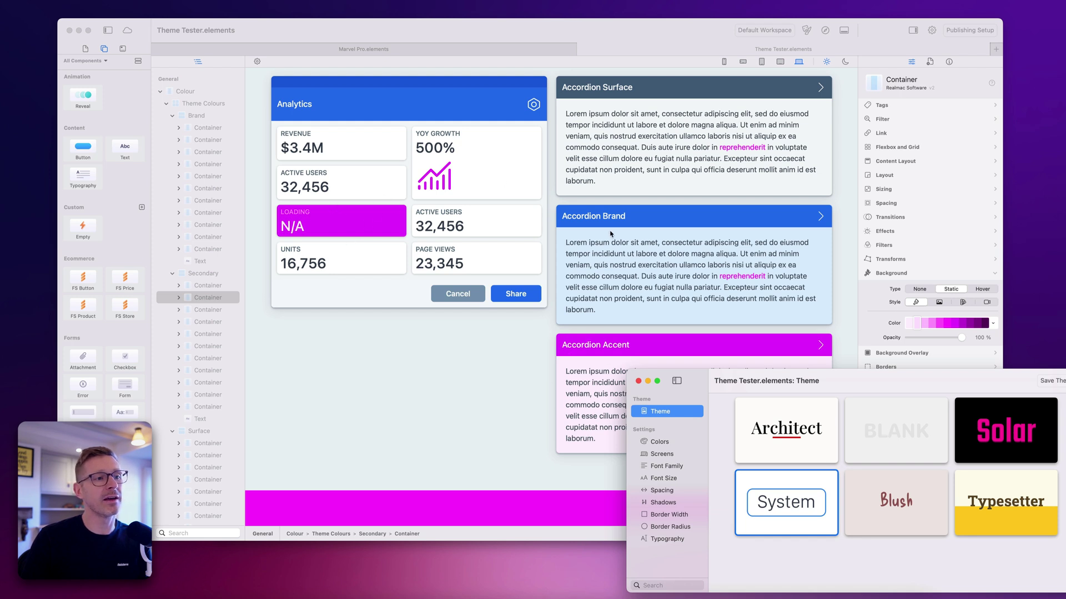
{"action": "left_click", "coordinate": [898, 502]}
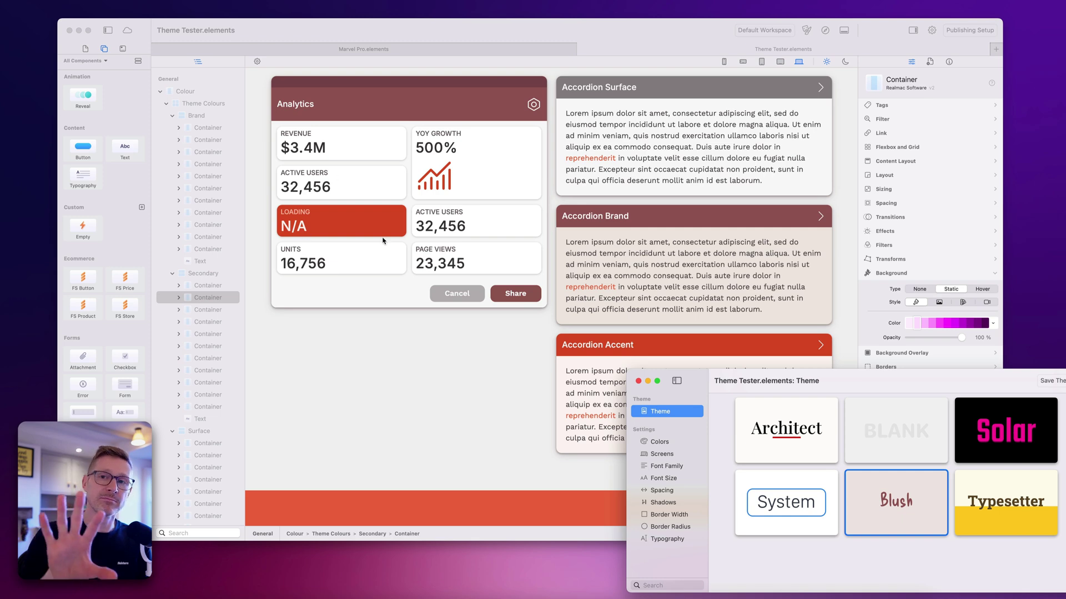
Compare the HEAVY 9XL banner by switching between the System and Blush themes, ending on System
{"action": "scroll", "coordinate": [557, 340], "scroll_direction": "down", "scroll_amount": 5}
{"action": "scroll", "coordinate": [557, 339], "scroll_direction": "down", "scroll_amount": 3}
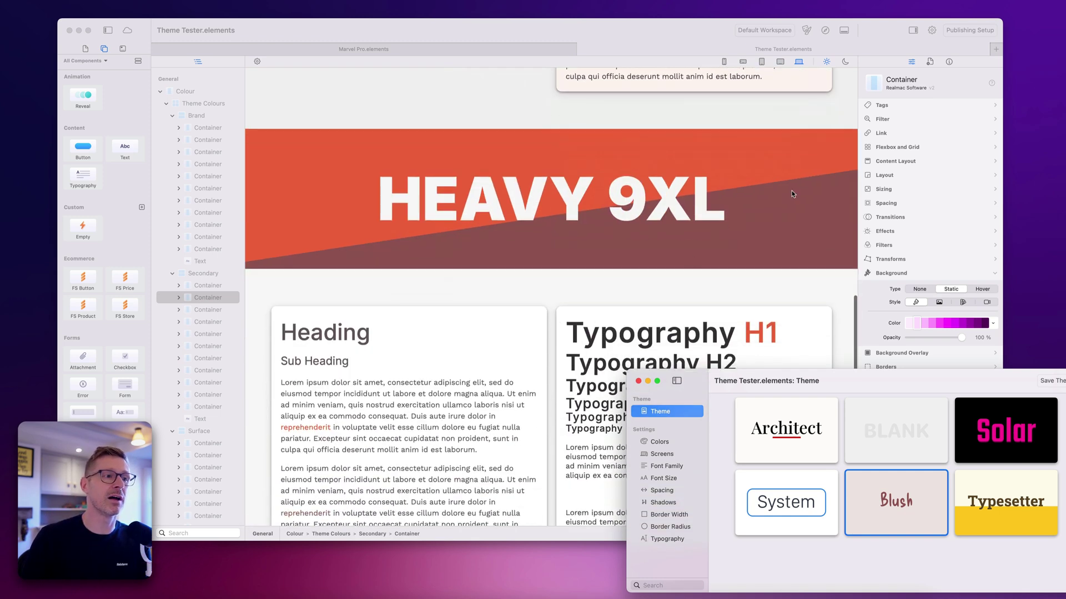
{"action": "left_click", "coordinate": [795, 502]}
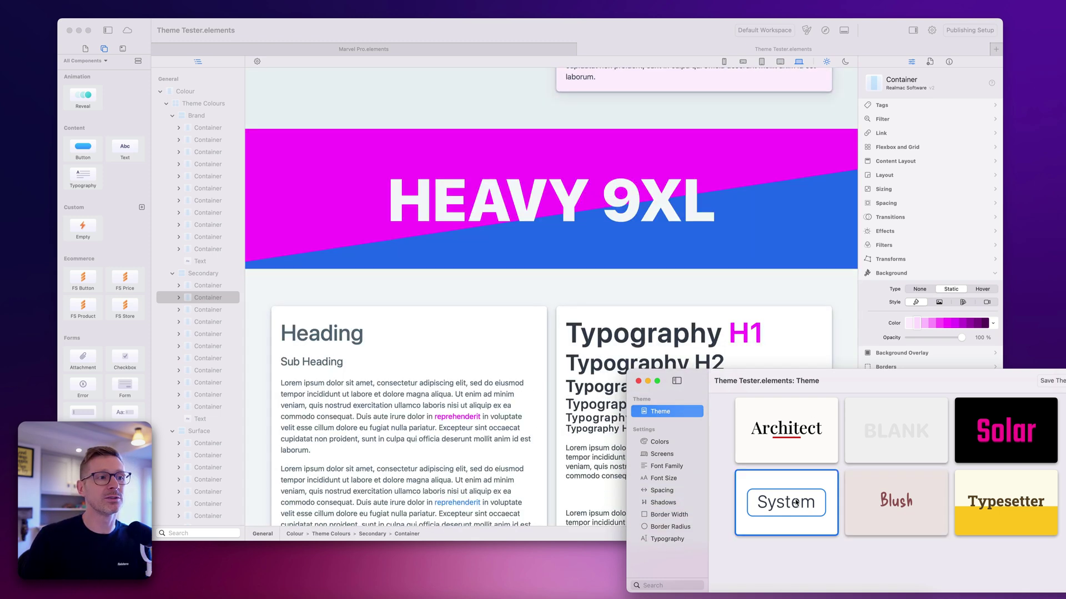
{"action": "left_click", "coordinate": [860, 505]}
{"action": "left_click", "coordinate": [813, 506]}
{"action": "left_click", "coordinate": [863, 504]}
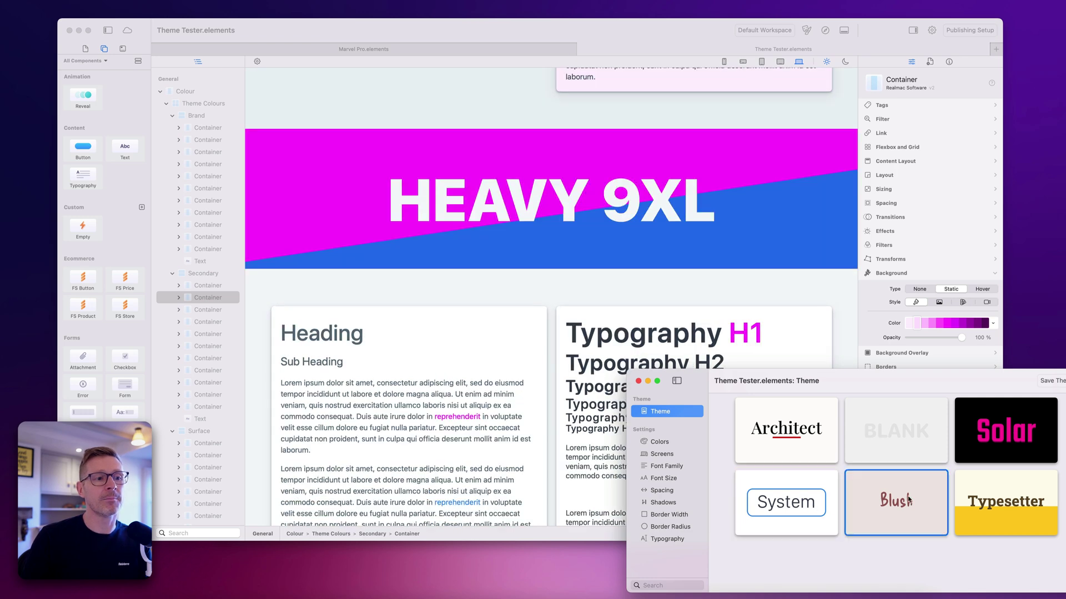
{"action": "left_click", "coordinate": [809, 506]}
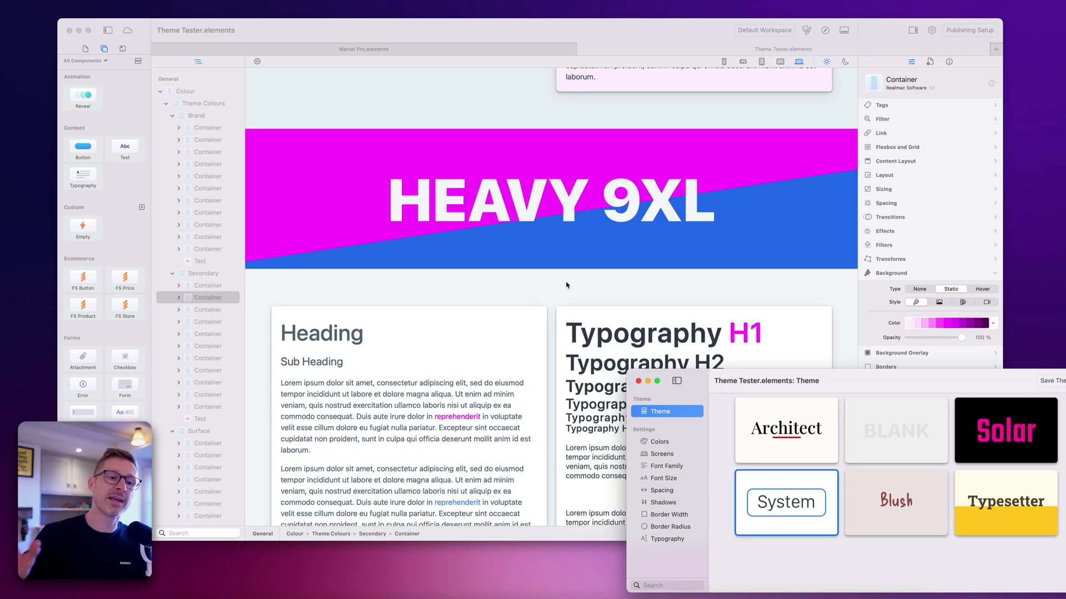
Examine the heading, body text, quote and code samples of the typography section in the Blush theme
{"action": "scroll", "coordinate": [621, 308], "scroll_direction": "down", "scroll_amount": 5}
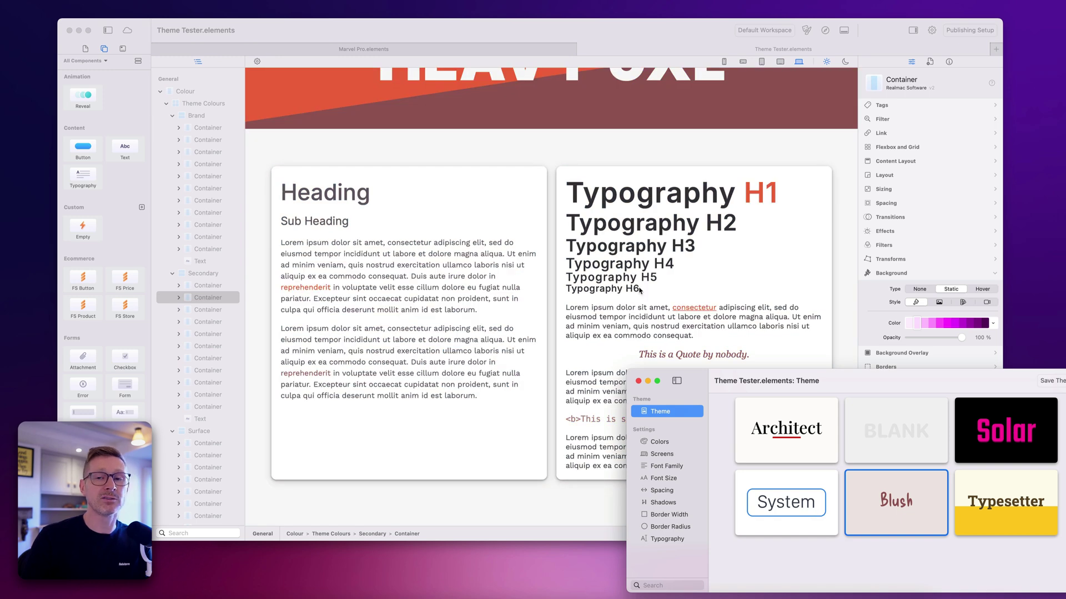
{"action": "scroll", "coordinate": [673, 291], "scroll_direction": "down", "scroll_amount": 1}
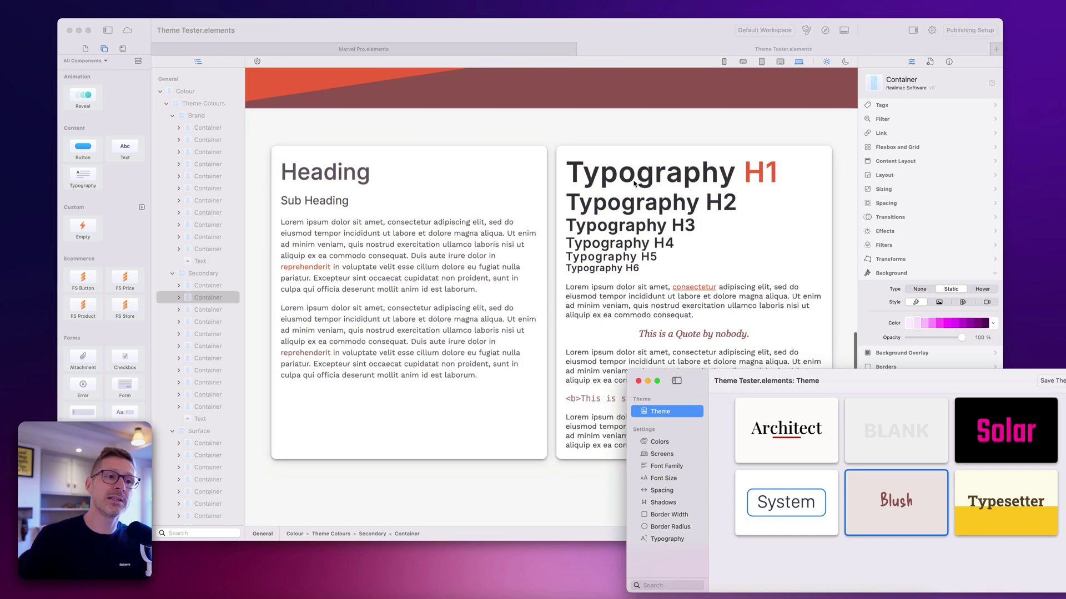
{"action": "scroll", "coordinate": [634, 183], "scroll_direction": "down", "scroll_amount": 3}
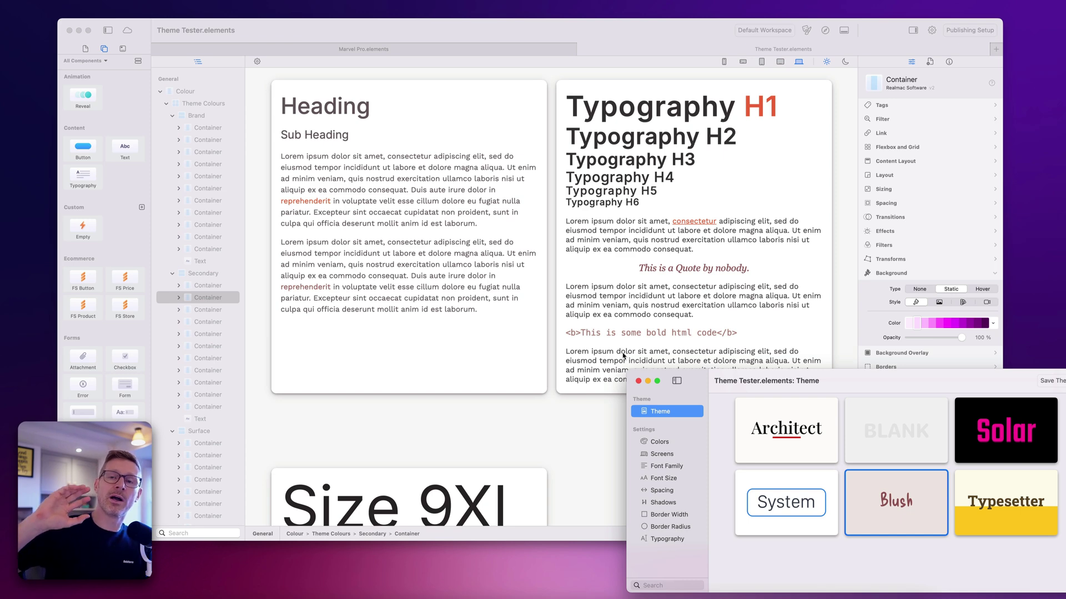
Apply the Architect theme and review how it styles the heading and typography samples
{"action": "left_click", "coordinate": [801, 448]}
{"action": "scroll", "coordinate": [766, 226], "scroll_direction": "up", "scroll_amount": 5}
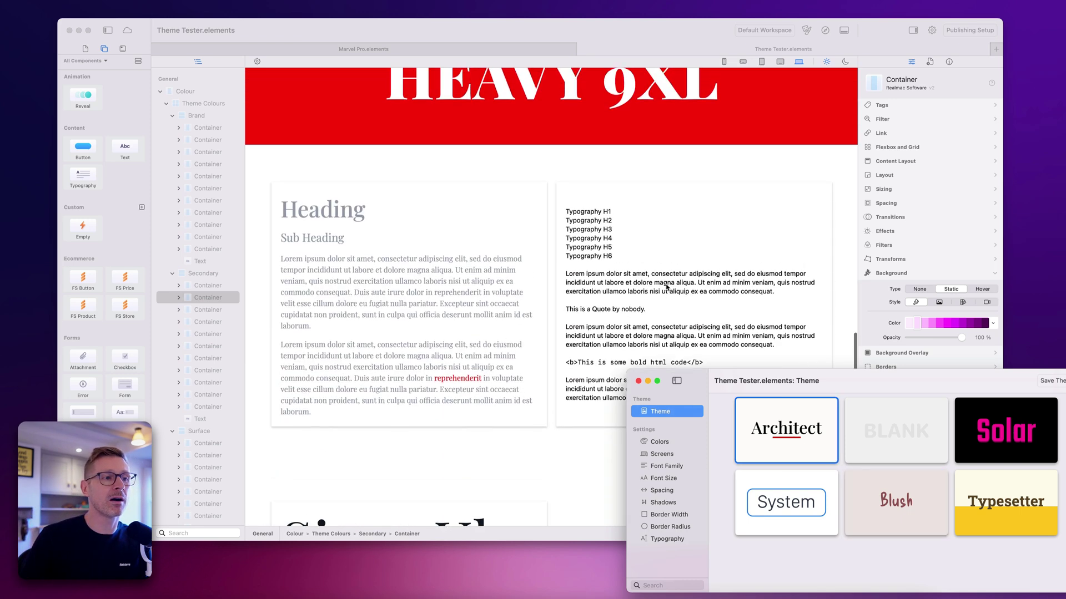
{"action": "scroll", "coordinate": [653, 286], "scroll_direction": "down", "scroll_amount": 3}
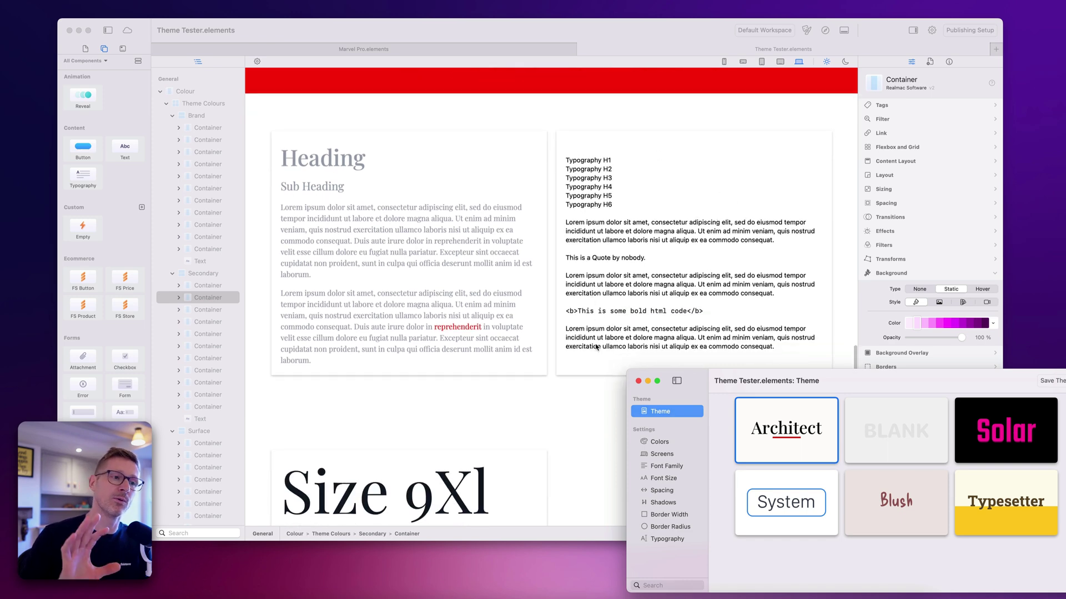
Inspect the block style types of the headings, paragraph and quote inside the Typography component's text
{"action": "double_click", "coordinate": [609, 204]}
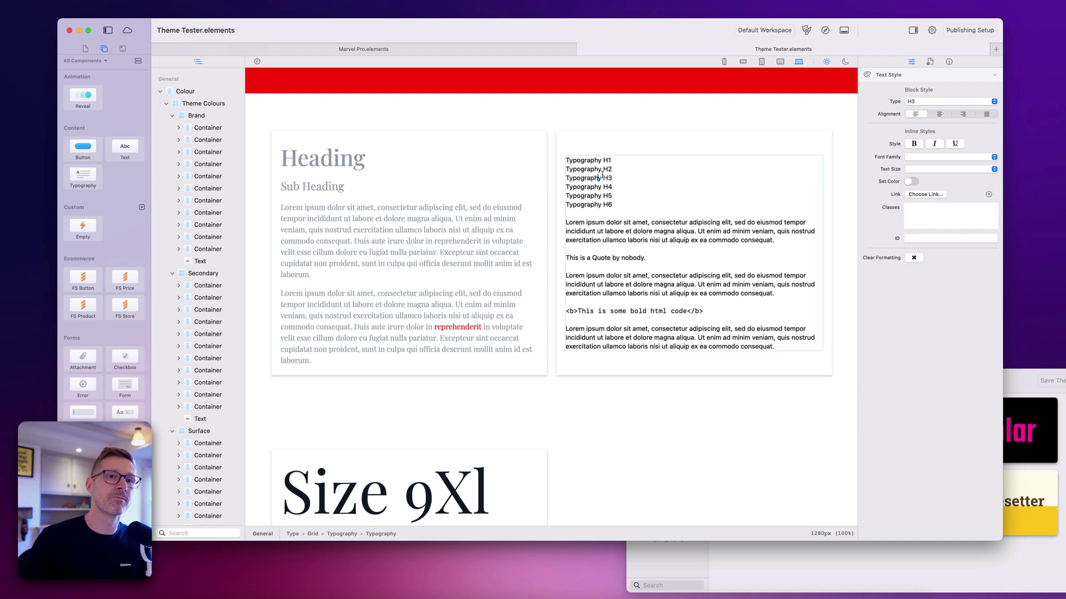
{"action": "mouse_move", "coordinate": [612, 160]}
{"action": "left_mouse_down"}
{"action": "mouse_move", "coordinate": [578, 159]}
{"action": "mouse_move", "coordinate": [610, 178]}
{"action": "left_mouse_up"}
{"action": "left_click_drag", "start_coordinate": [605, 230], "coordinate": [674, 239]}
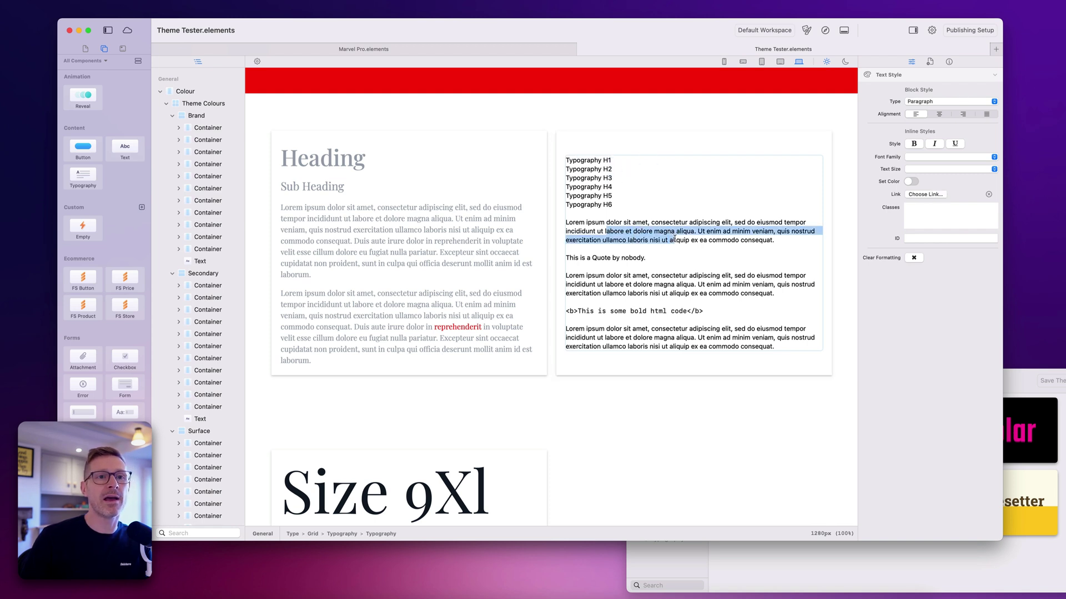
{"action": "left_click", "coordinate": [615, 263]}
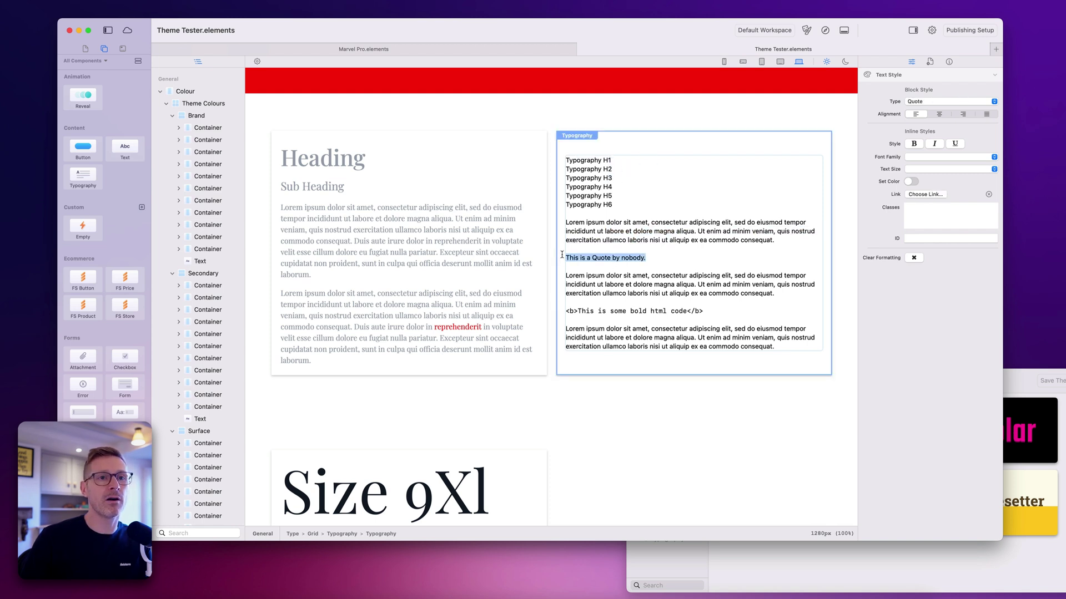
Leave text editing, select the Typography component and open the theme's Typography settings
{"action": "left_click", "coordinate": [690, 145]}
{"action": "left_click", "coordinate": [696, 203]}
{"action": "left_click", "coordinate": [863, 571]}
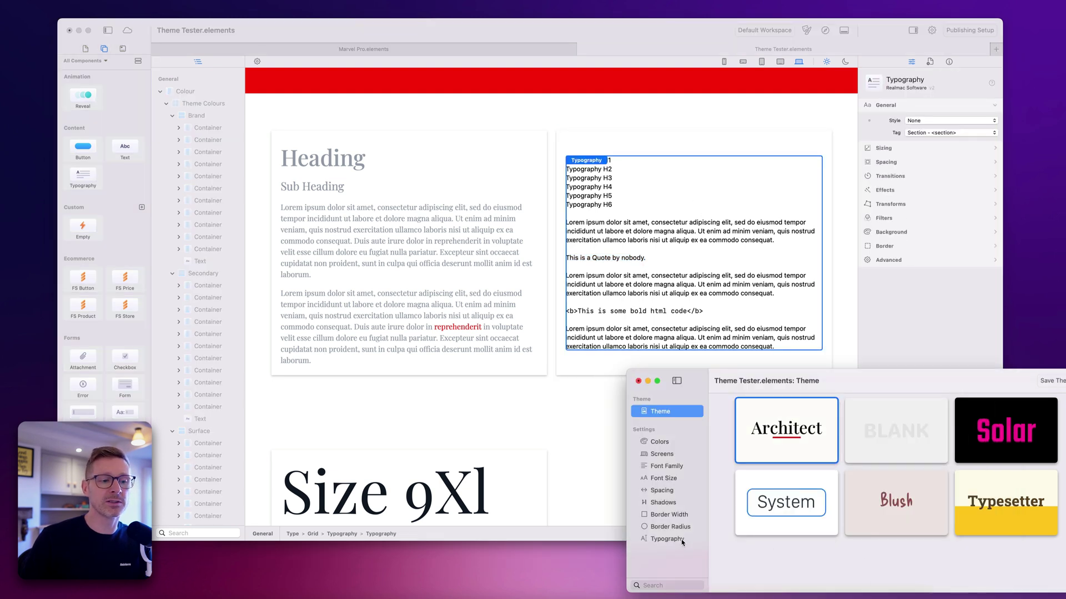
{"action": "left_click", "coordinate": [682, 541]}
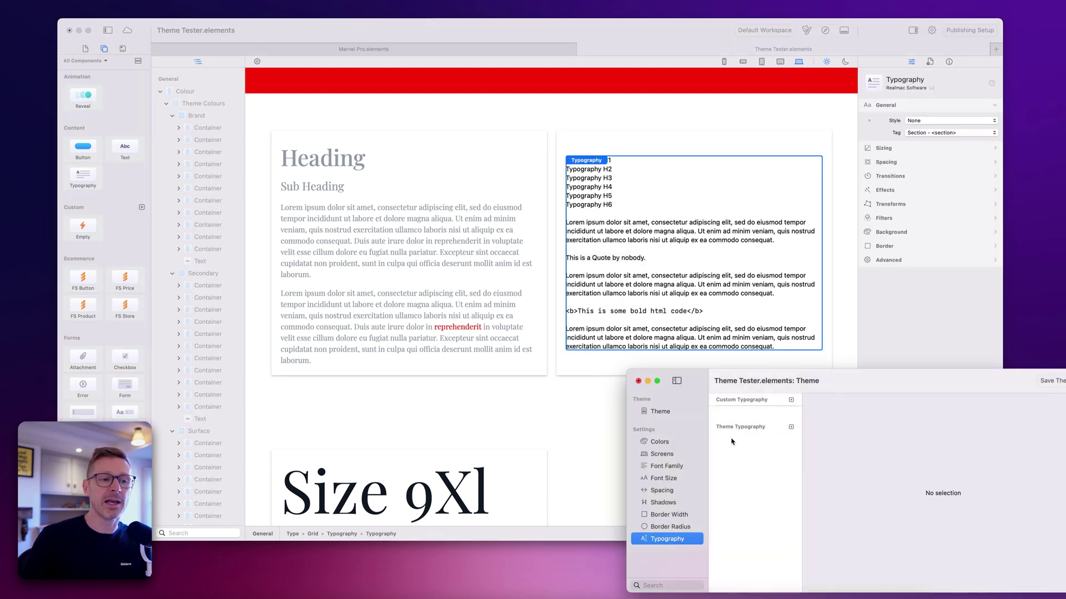
Try the Blush theme on the page, and switch it to the System theme
{"action": "left_click", "coordinate": [665, 415]}
{"action": "left_click", "coordinate": [811, 509]}
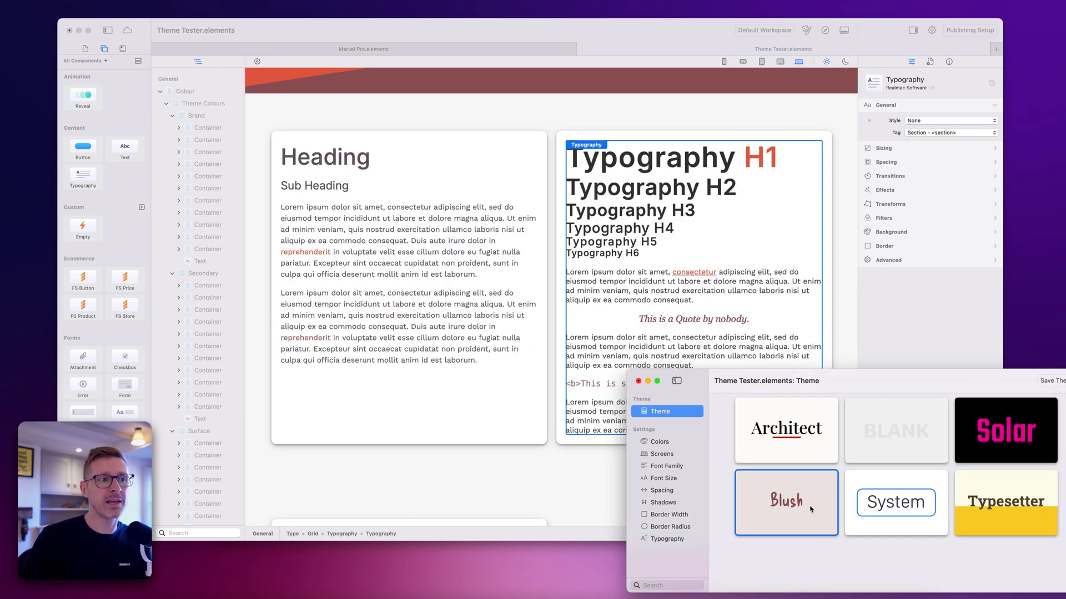
{"action": "left_click", "coordinate": [859, 508]}
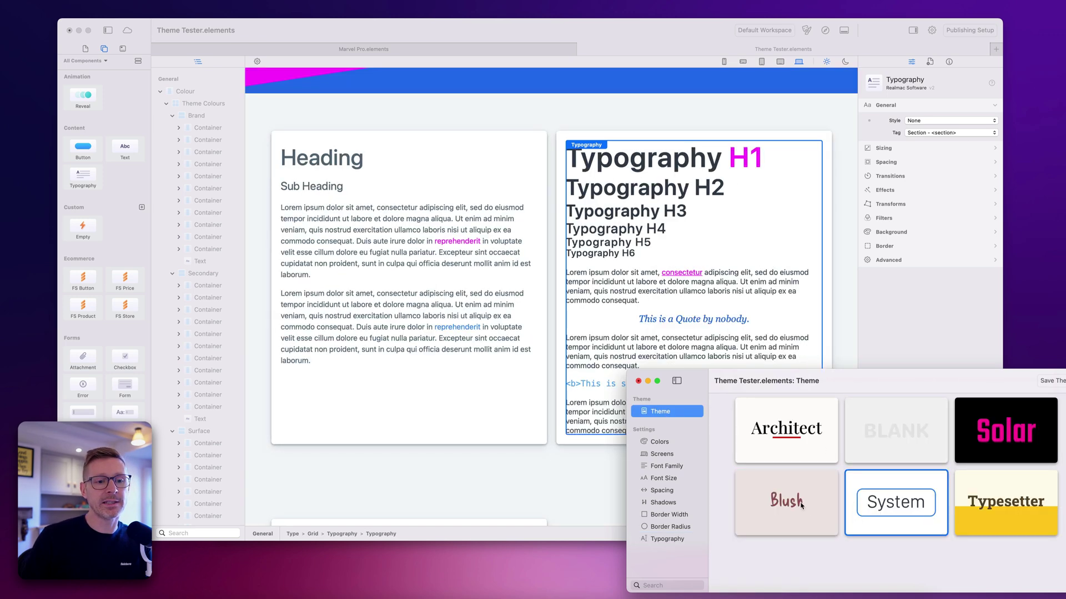
Examine the System theme's article typography style across its Body, H1 to H5 and Code settings, and return to the theme list
{"action": "left_click", "coordinate": [678, 539]}
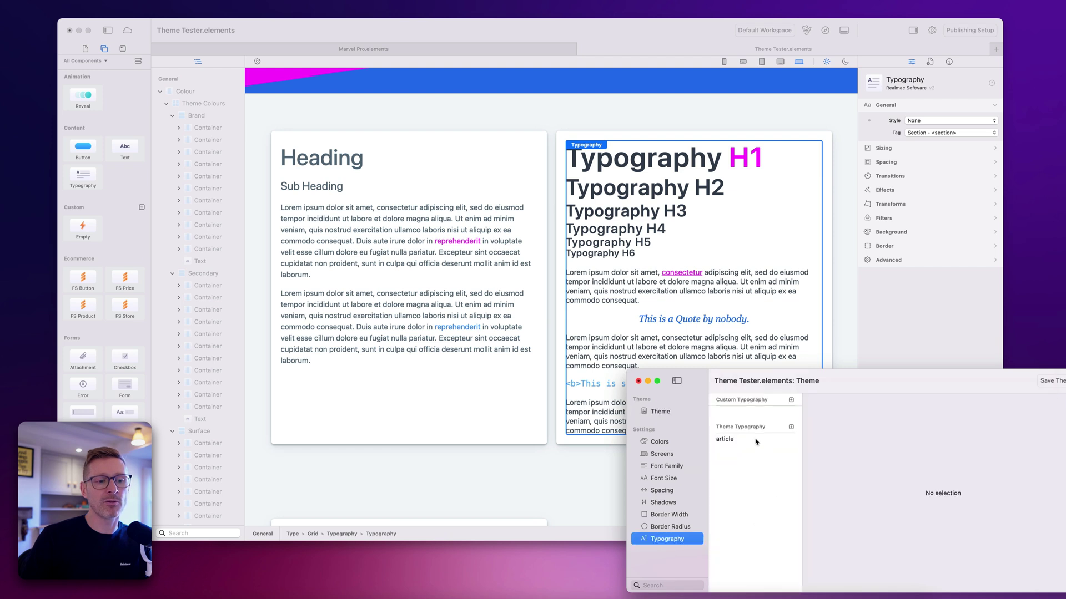
{"action": "left_click", "coordinate": [738, 439]}
{"action": "left_click_drag", "start_coordinate": [938, 386], "coordinate": [938, 278]}
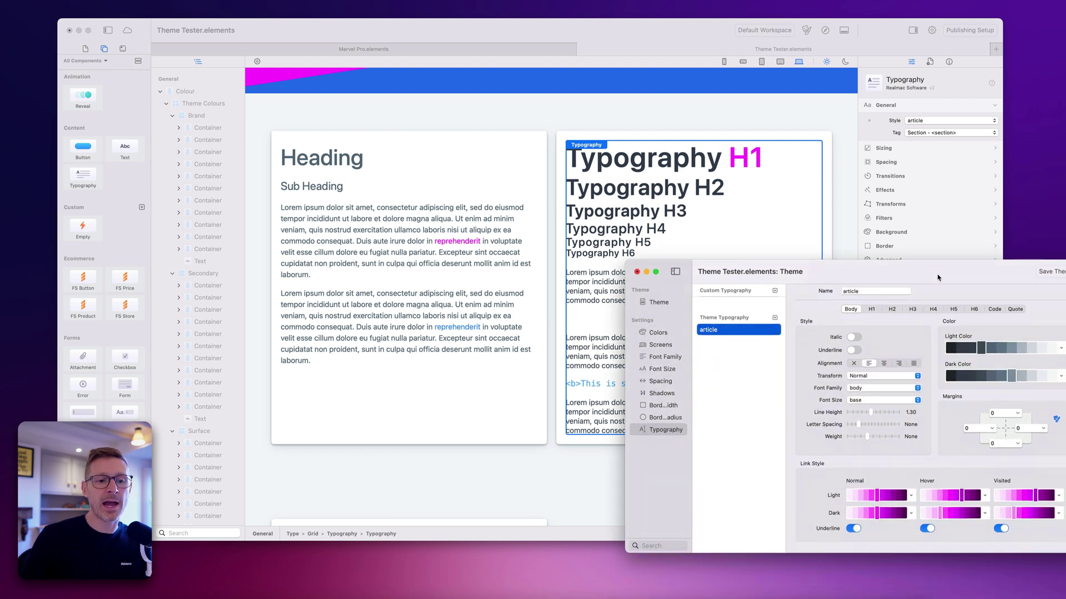
{"action": "left_click", "coordinate": [870, 310]}
{"action": "left_click", "coordinate": [891, 309]}
{"action": "left_click", "coordinate": [913, 310]}
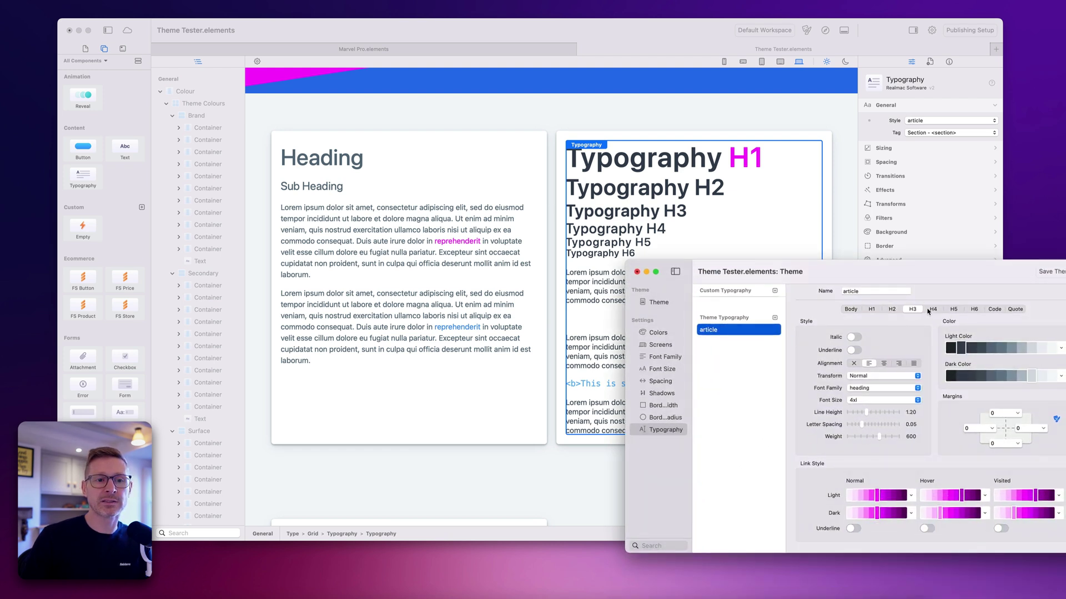
{"action": "left_click", "coordinate": [933, 310]}
{"action": "left_click", "coordinate": [953, 309]}
{"action": "left_click", "coordinate": [994, 310]}
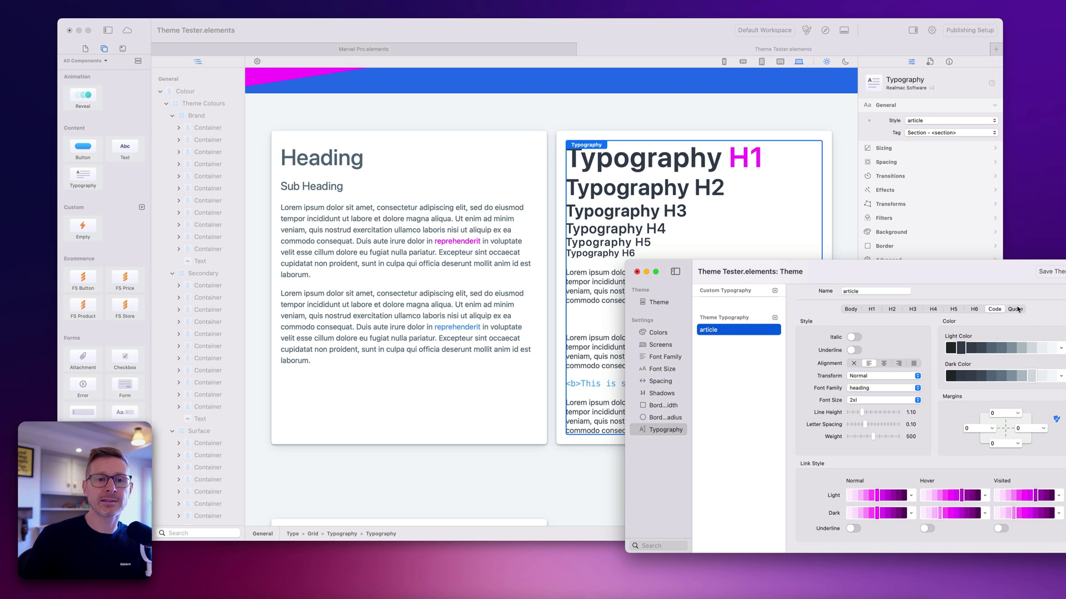
{"action": "left_click", "coordinate": [846, 310]}
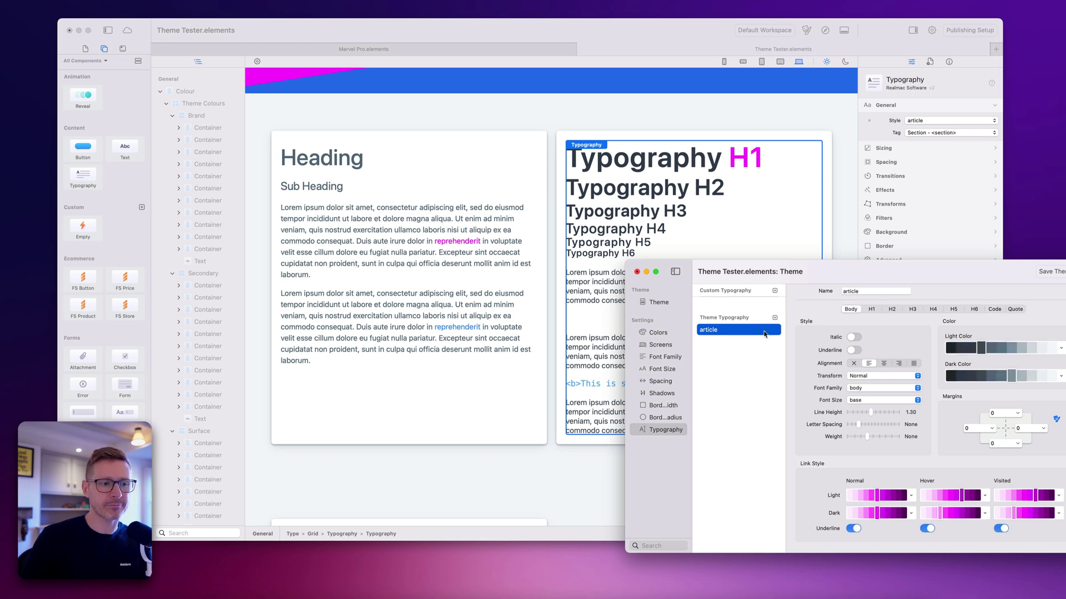
{"action": "left_click", "coordinate": [659, 302]}
{"action": "left_click_drag", "start_coordinate": [845, 274], "coordinate": [861, 300]}
Change the block type of the "Typography H2" line to H4 and set it back to H2
{"action": "left_click", "coordinate": [716, 187]}
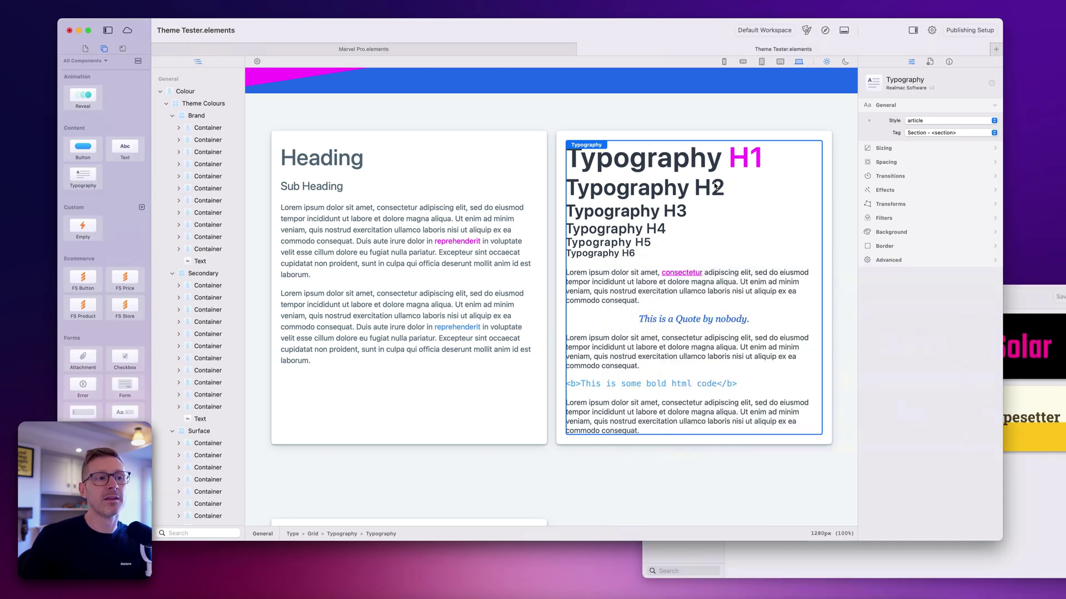
{"action": "left_click", "coordinate": [722, 187]}
{"action": "left_click_drag", "start_coordinate": [724, 187], "coordinate": [565, 187]}
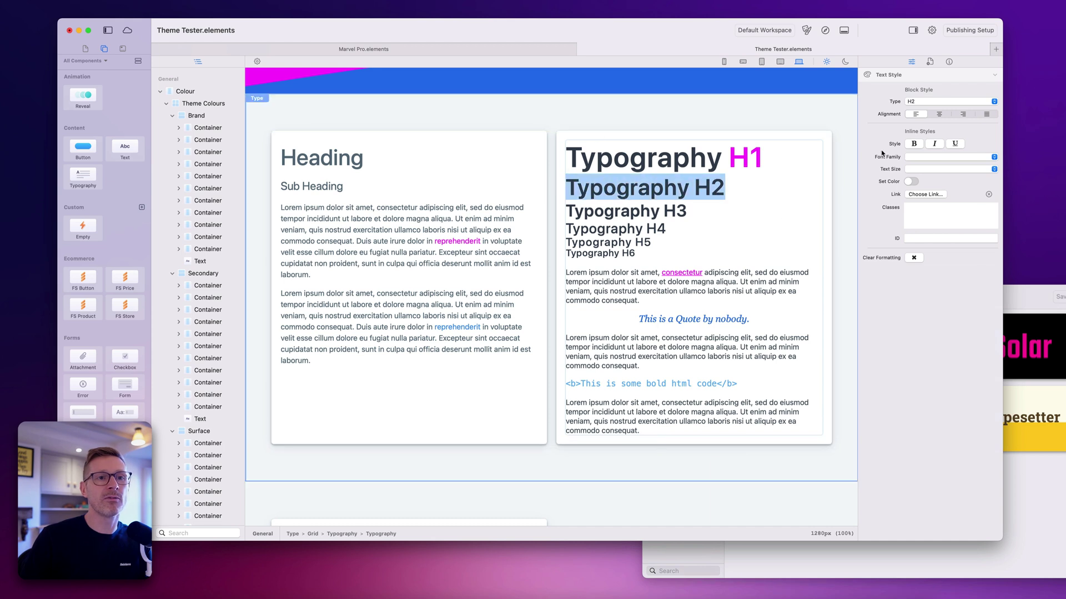
{"action": "left_click", "coordinate": [927, 103]}
{"action": "left_click", "coordinate": [928, 122]}
{"action": "left_click", "coordinate": [932, 105]}
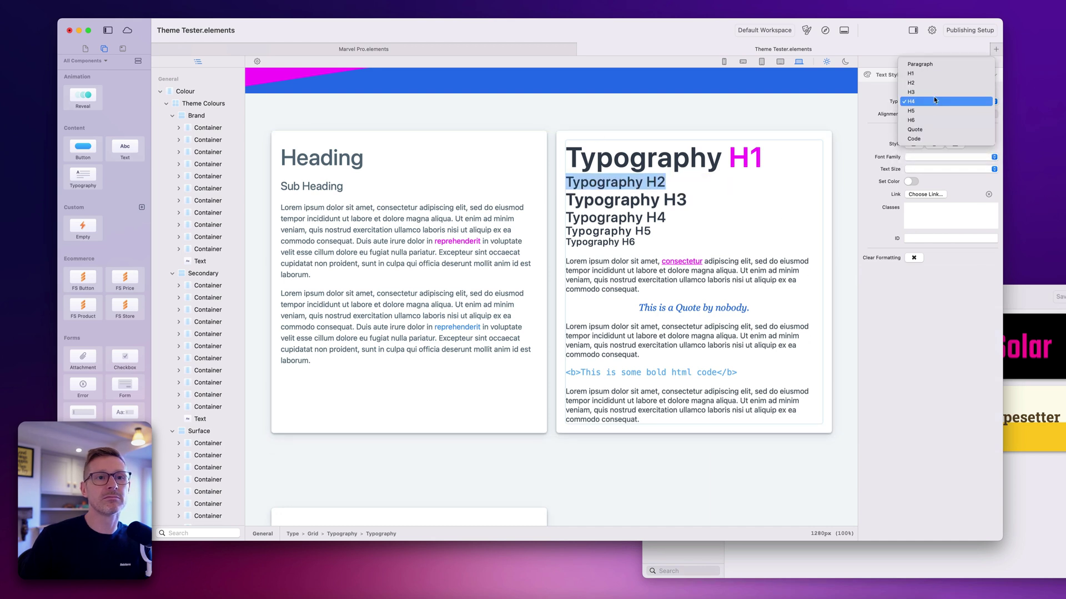
{"action": "left_click", "coordinate": [939, 83]}
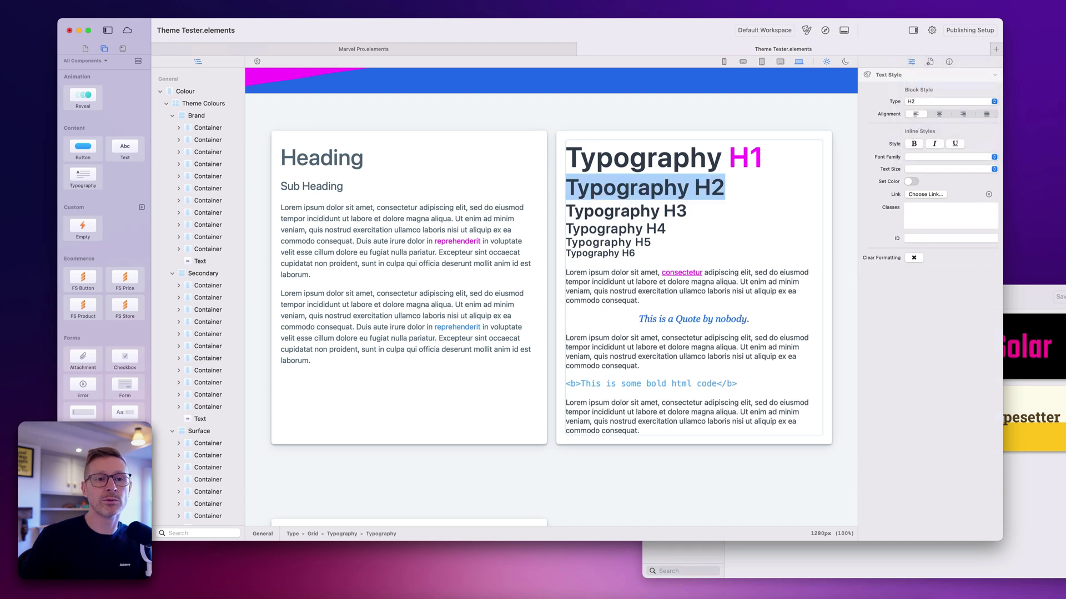
Compare the Blush and System themes on the page's widgets and alerts, leaving Blush applied
{"action": "left_click", "coordinate": [1054, 500]}
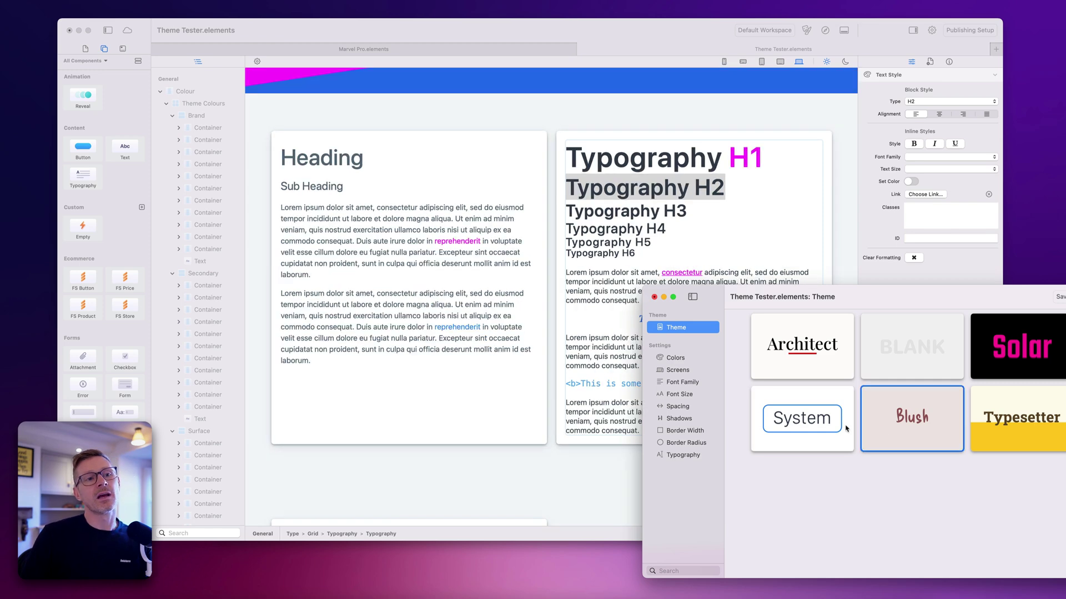
{"action": "scroll", "coordinate": [558, 225], "scroll_direction": "up", "scroll_amount": 5}
{"action": "left_click", "coordinate": [912, 418]}
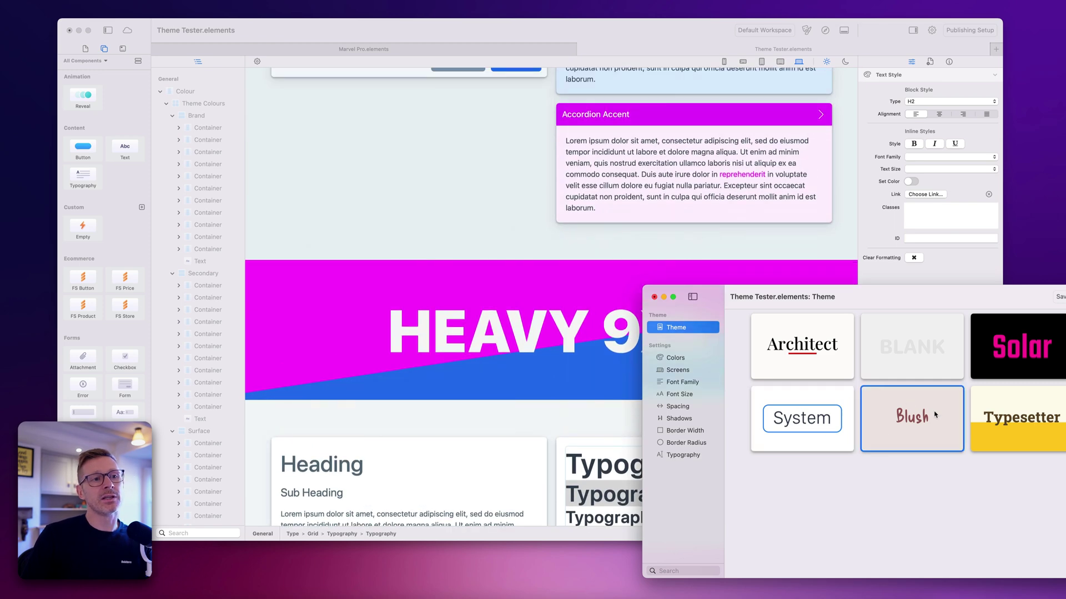
{"action": "scroll", "coordinate": [506, 234], "scroll_direction": "up", "scroll_amount": 5}
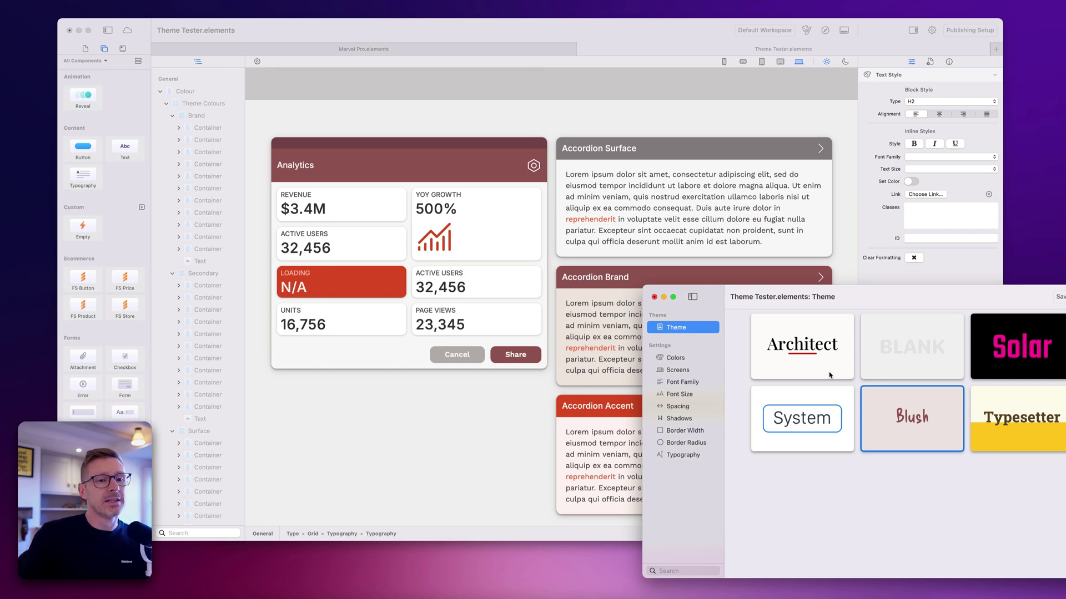
{"action": "left_click", "coordinate": [817, 425]}
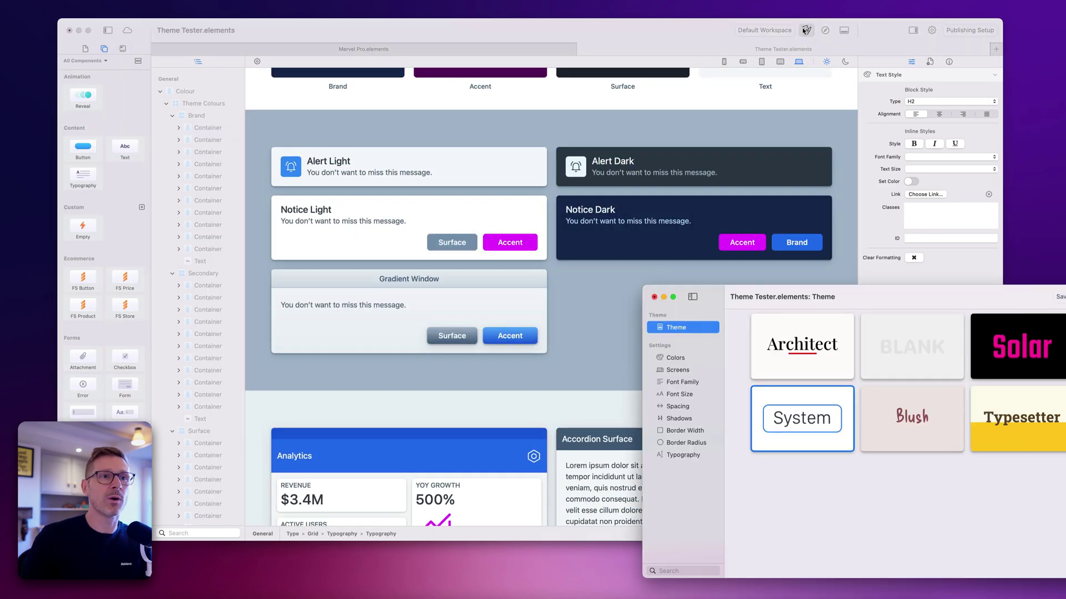
{"action": "left_click", "coordinate": [910, 417]}
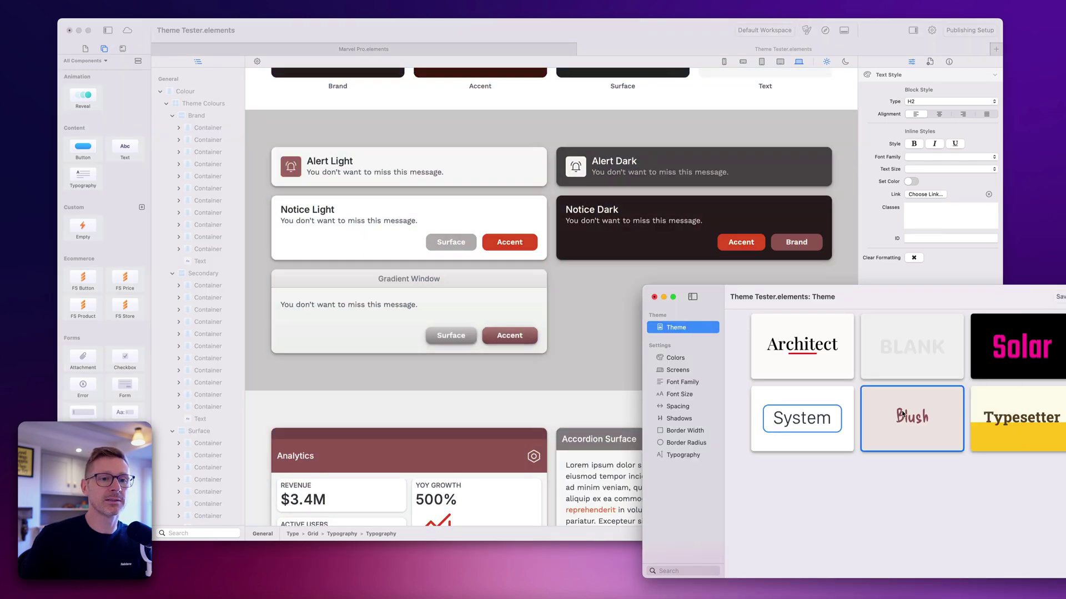
Preview the page in the web browser, and reposition and enlarge the browser window
{"action": "left_click", "coordinate": [806, 30]}
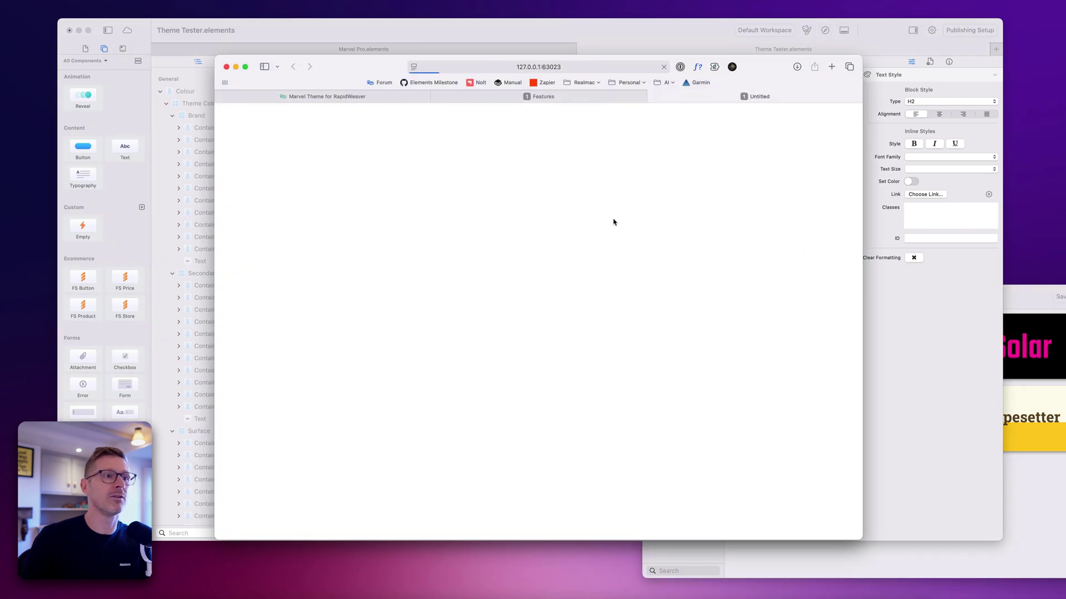
{"action": "left_click_drag", "start_coordinate": [769, 76], "coordinate": [792, 45]}
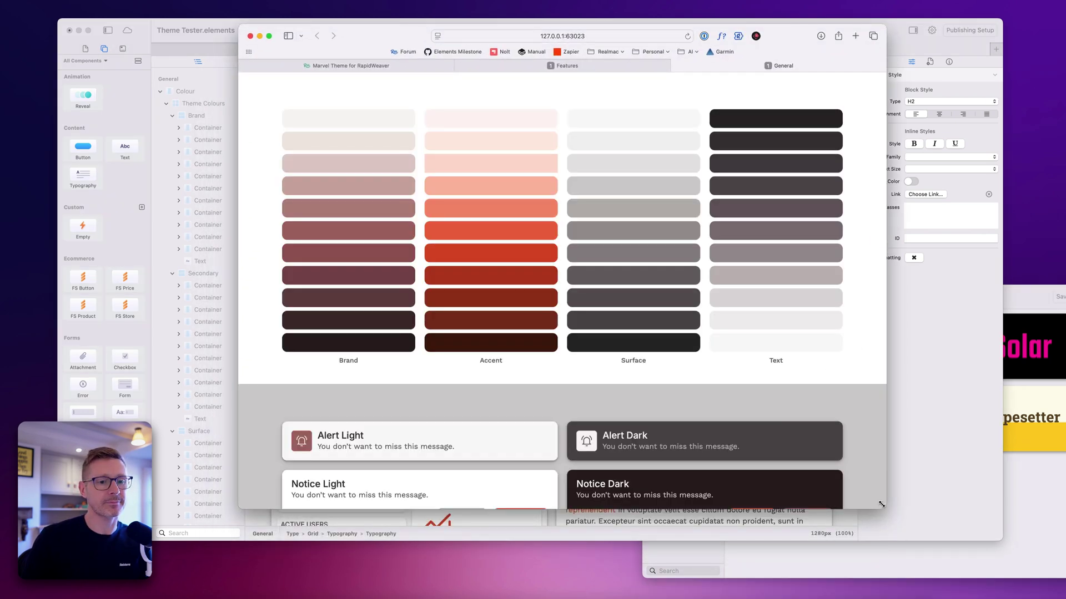
{"action": "left_click_drag", "start_coordinate": [881, 504], "coordinate": [897, 561]}
Test the Surface, Brand and Accent accordions in the browser preview by expanding and collapsing them
{"action": "scroll", "coordinate": [821, 377], "scroll_direction": "down", "scroll_amount": 5}
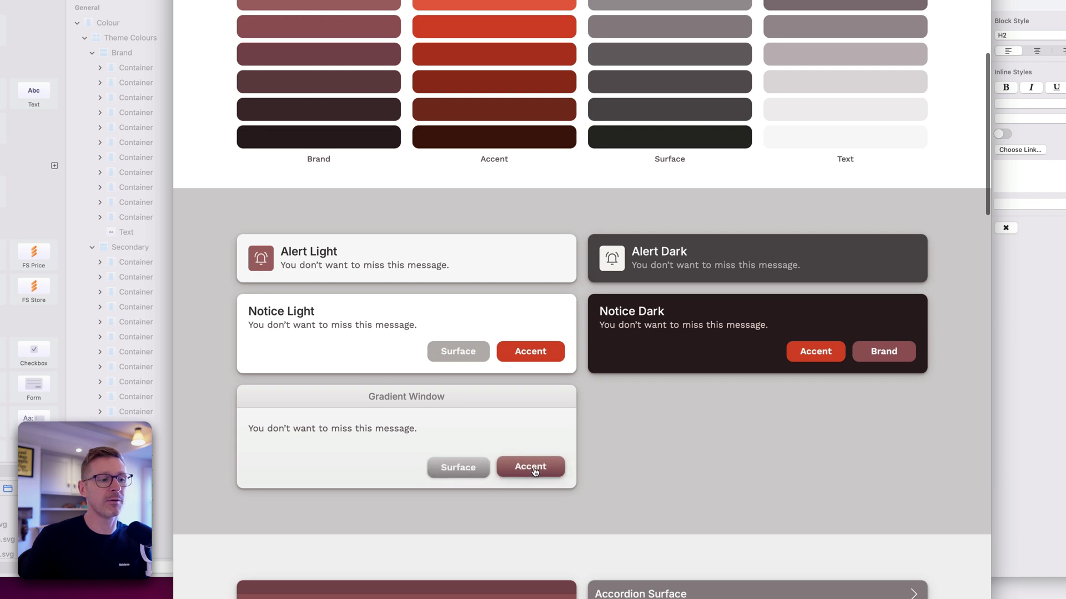
{"action": "scroll", "coordinate": [683, 469], "scroll_direction": "down", "scroll_amount": 4}
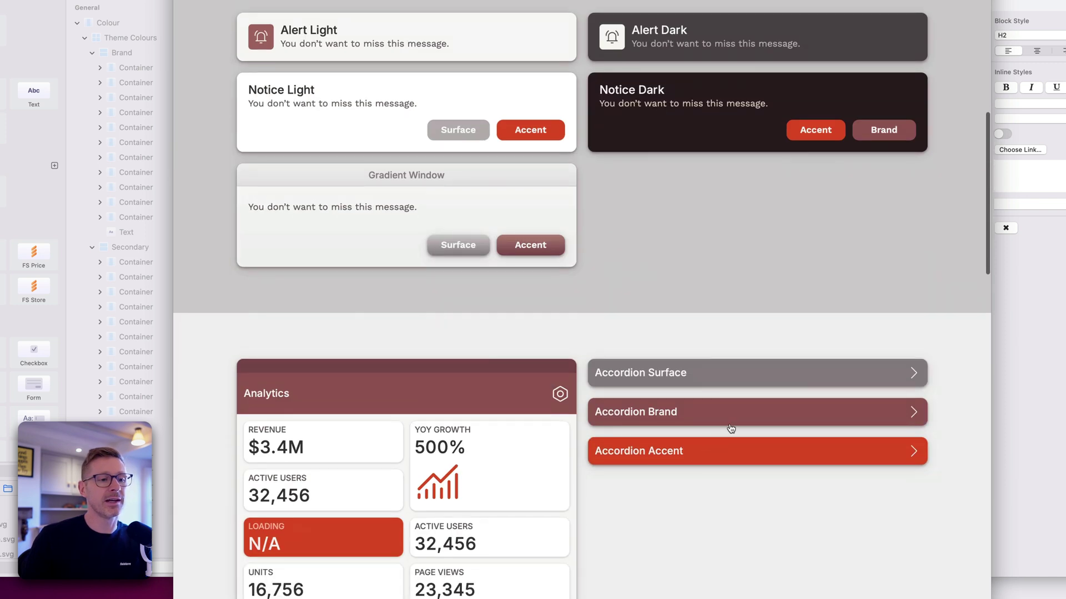
{"action": "left_click", "coordinate": [740, 450]}
{"action": "scroll", "coordinate": [744, 444], "scroll_direction": "down", "scroll_amount": 3}
{"action": "left_click", "coordinate": [768, 235]}
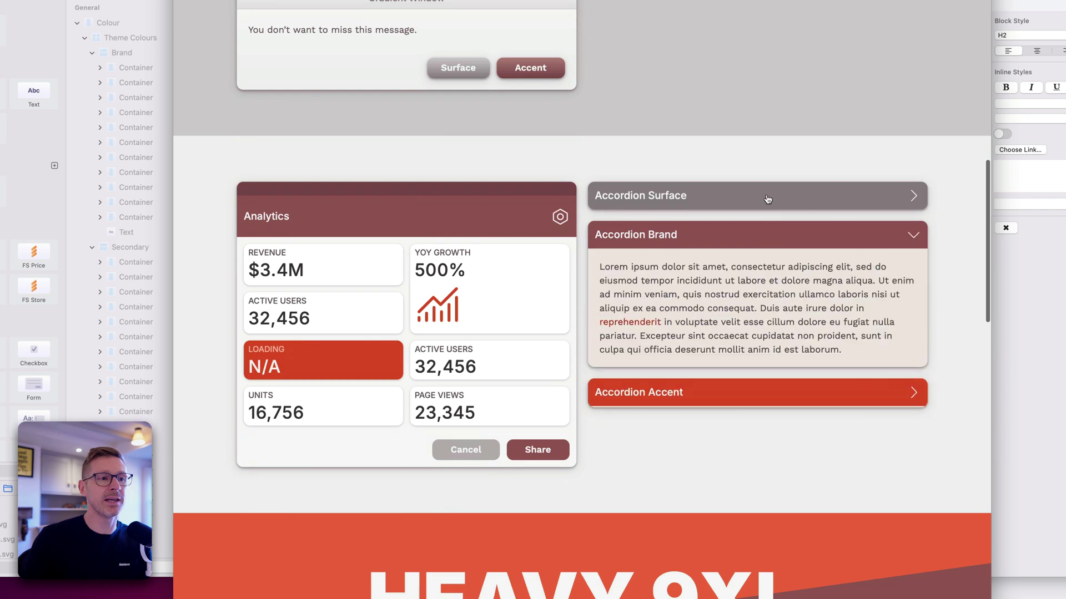
{"action": "left_click", "coordinate": [767, 199]}
{"action": "left_click", "coordinate": [768, 348]}
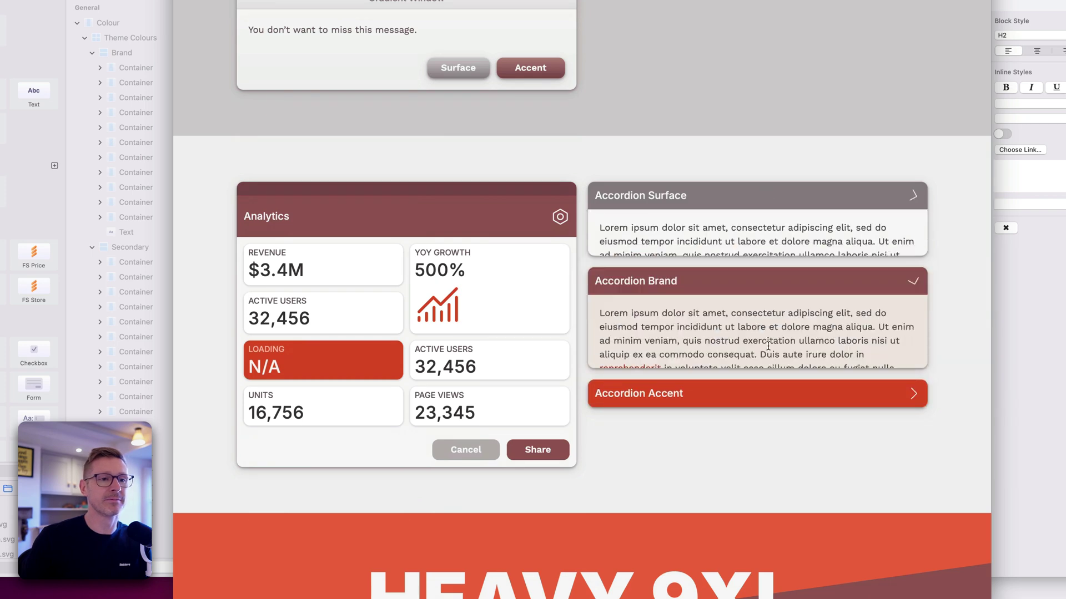
{"action": "left_click", "coordinate": [776, 394]}
{"action": "left_click", "coordinate": [756, 235]}
{"action": "left_click", "coordinate": [754, 198]}
{"action": "scroll", "coordinate": [757, 299], "scroll_direction": "down", "scroll_amount": 3}
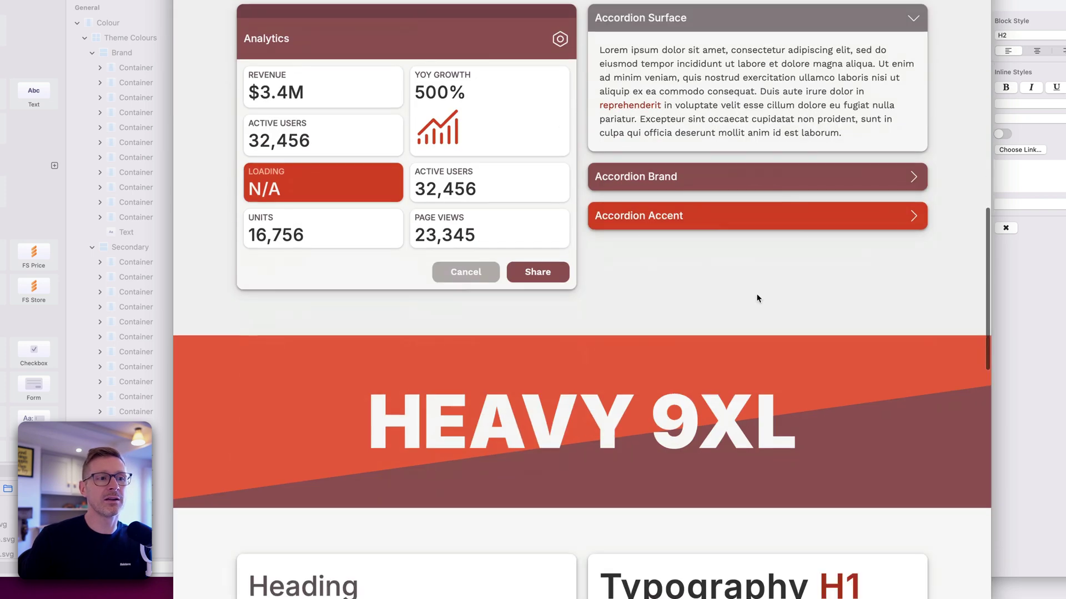
{"action": "left_click", "coordinate": [773, 216]}
Review the typography and text size samples in the preview, and recheck the accordions in the widgets section
{"action": "scroll", "coordinate": [773, 144], "scroll_direction": "up", "scroll_amount": 5}
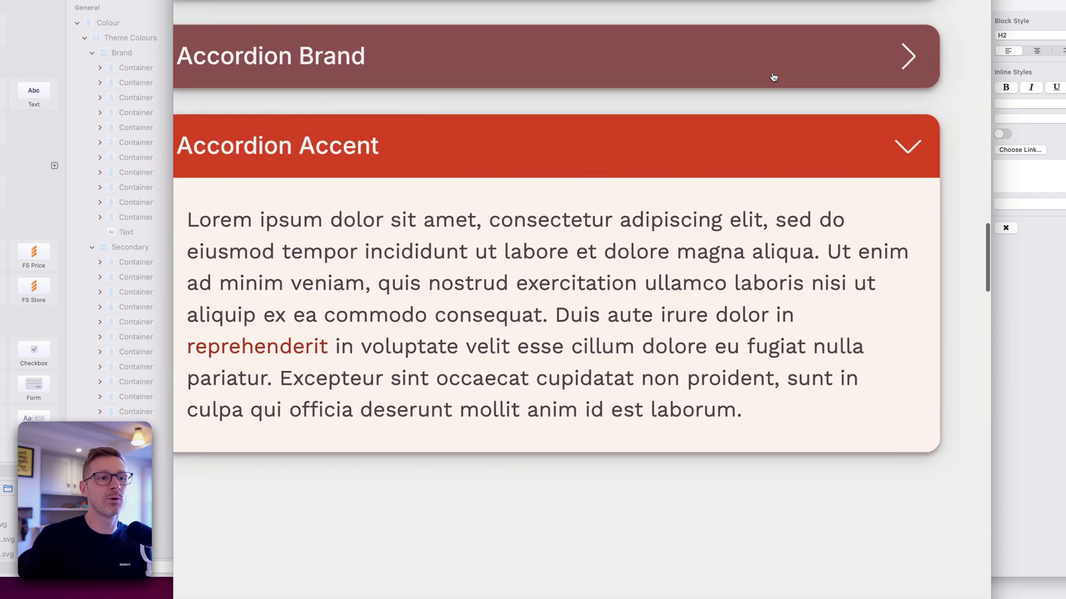
{"action": "scroll", "coordinate": [773, 76], "scroll_direction": "down", "scroll_amount": 3}
{"action": "scroll", "coordinate": [773, 77], "scroll_direction": "down", "scroll_amount": 5}
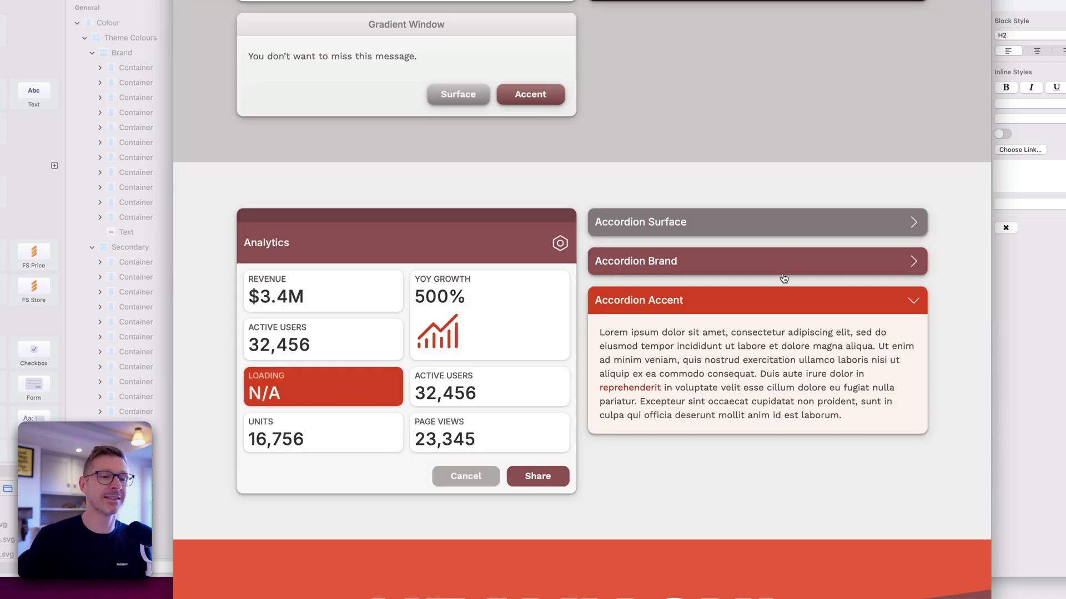
{"action": "scroll", "coordinate": [784, 278], "scroll_direction": "down", "scroll_amount": 15}
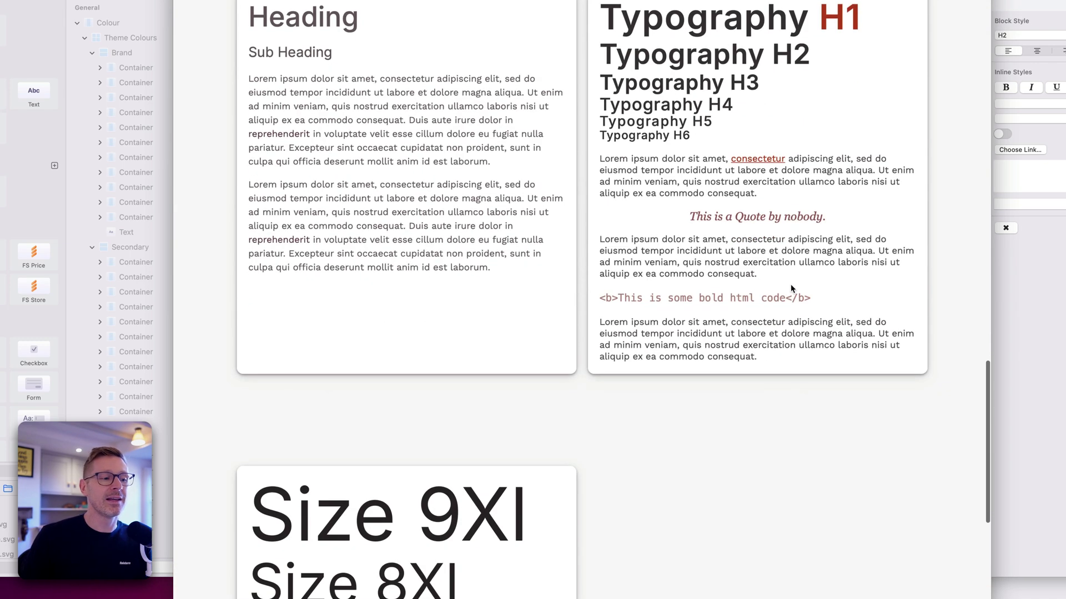
{"action": "scroll", "coordinate": [790, 284], "scroll_direction": "down", "scroll_amount": 5}
{"action": "scroll", "coordinate": [799, 289], "scroll_direction": "up", "scroll_amount": 20}
{"action": "left_click", "coordinate": [809, 369]}
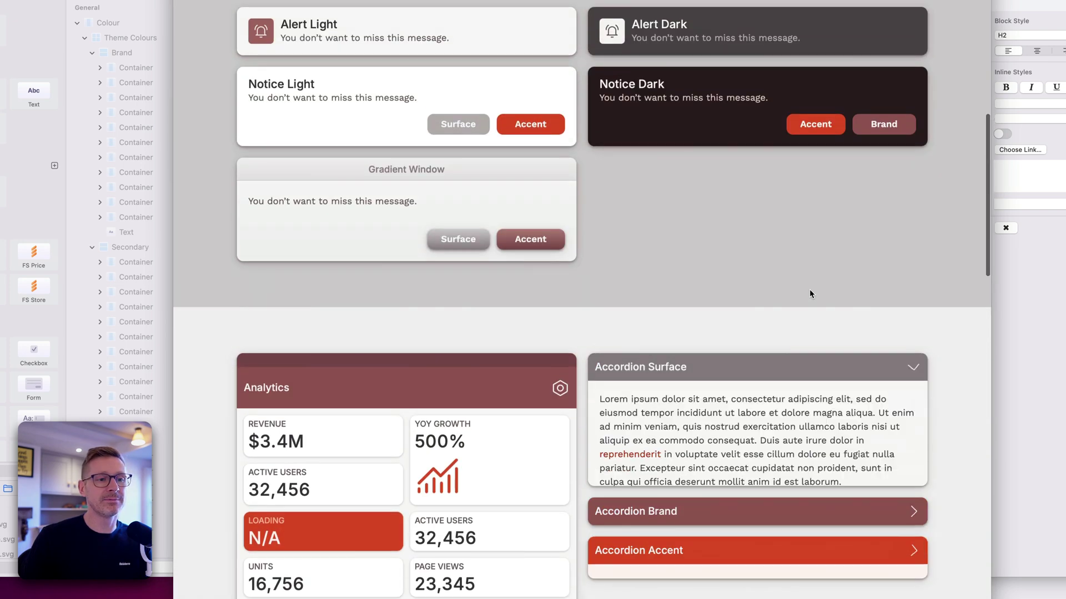
{"action": "scroll", "coordinate": [809, 292], "scroll_direction": "down", "scroll_amount": 5}
{"action": "left_click", "coordinate": [808, 289]}
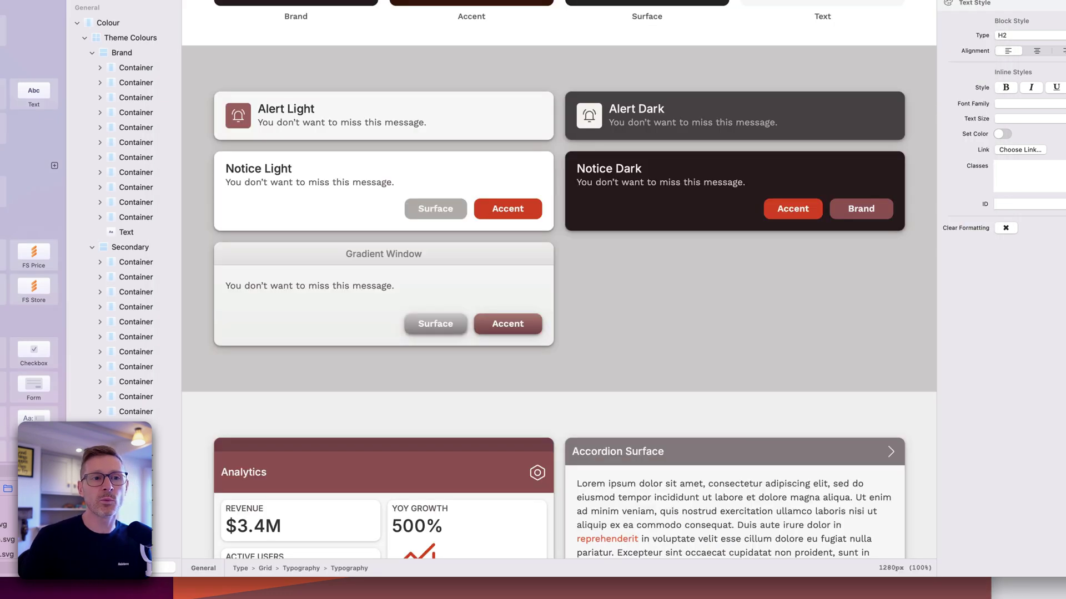
Back in Elements, show the theme settings and the Templates library, select the Alerts container and examine the alerts and widgets sections
{"action": "key", "text": "super+shift+t"}
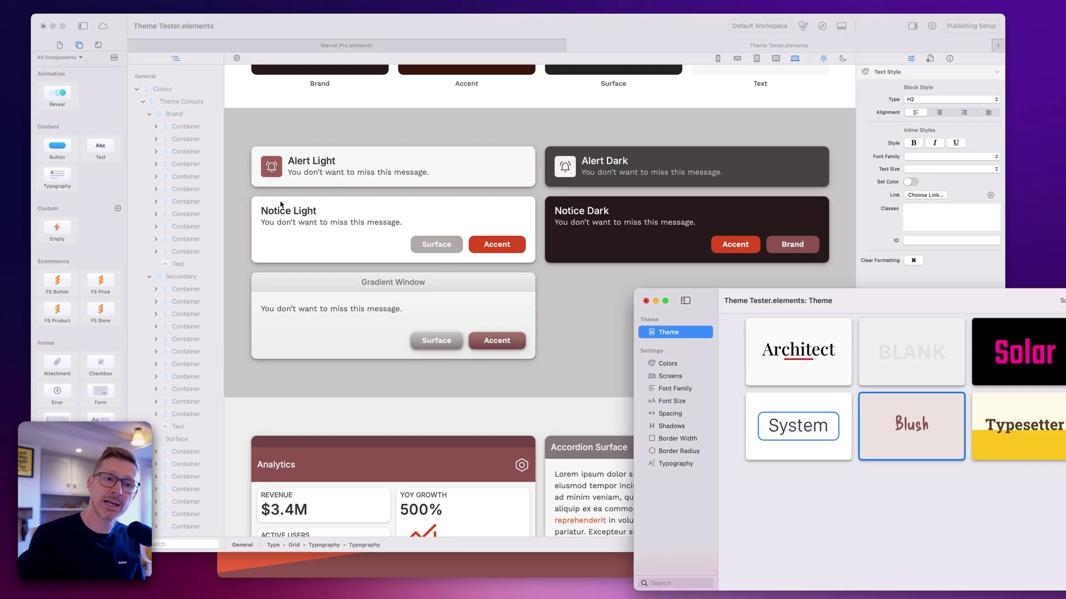
{"action": "left_click", "coordinate": [98, 44]}
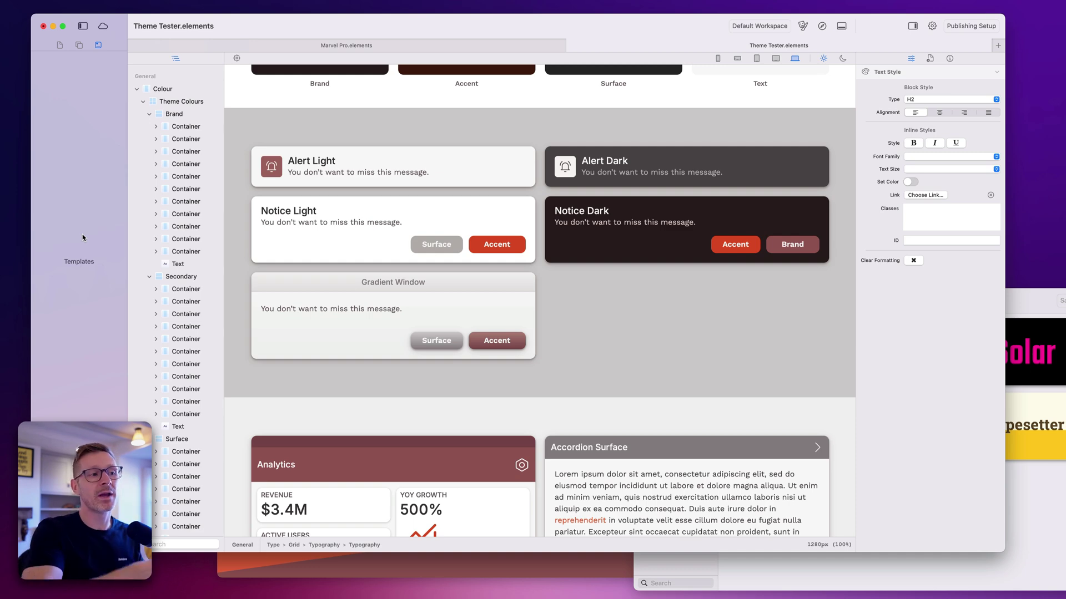
{"action": "left_click", "coordinate": [254, 115]}
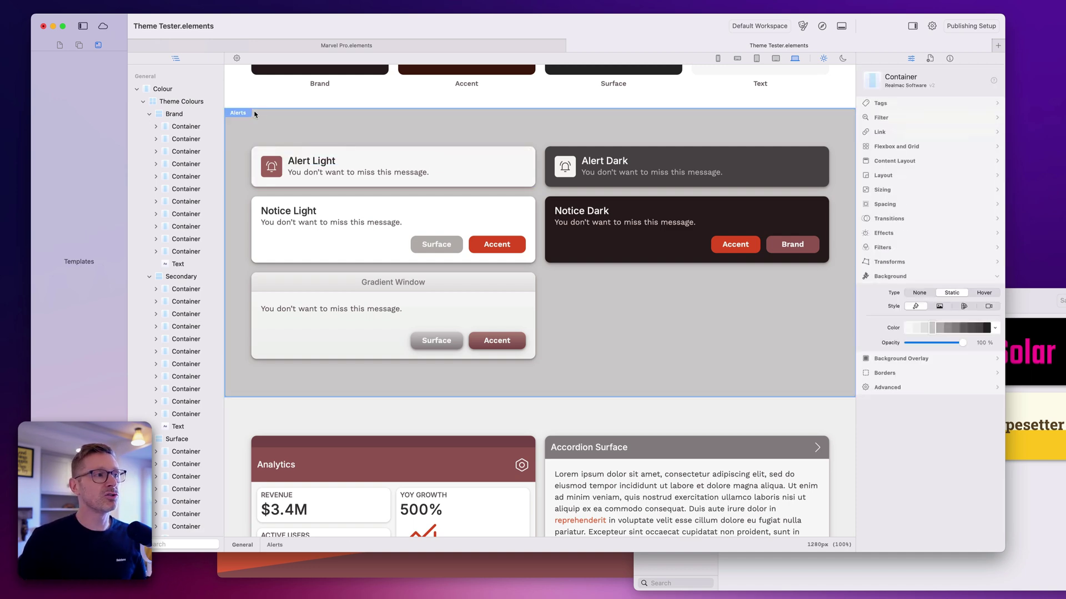
{"action": "scroll", "coordinate": [451, 257], "scroll_direction": "down", "scroll_amount": 7}
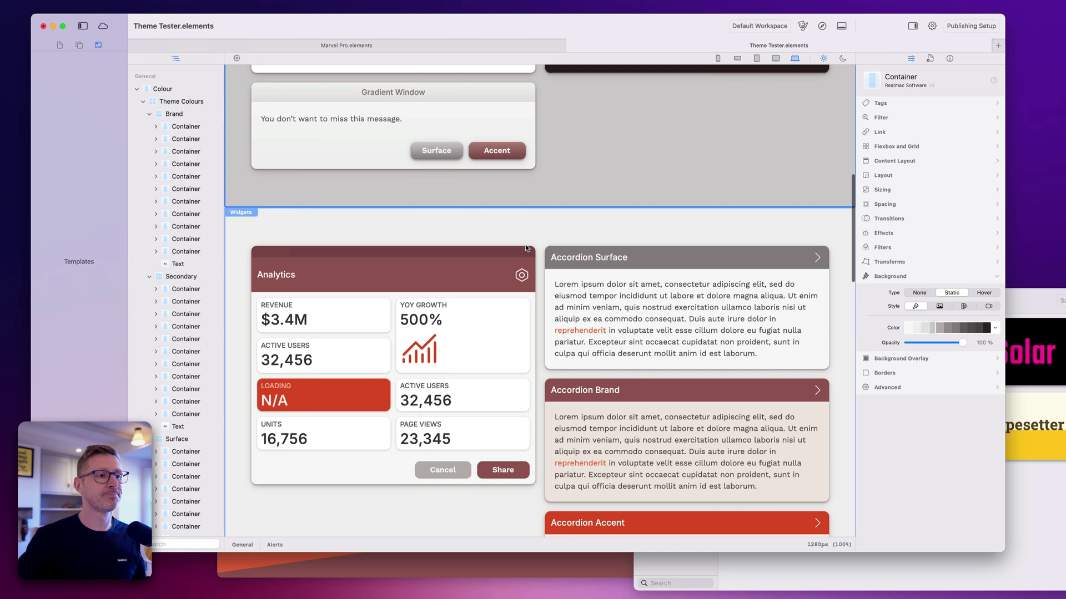
{"action": "scroll", "coordinate": [592, 281], "scroll_direction": "up", "scroll_amount": 10}
{"action": "scroll", "coordinate": [593, 281], "scroll_direction": "down", "scroll_amount": 11}
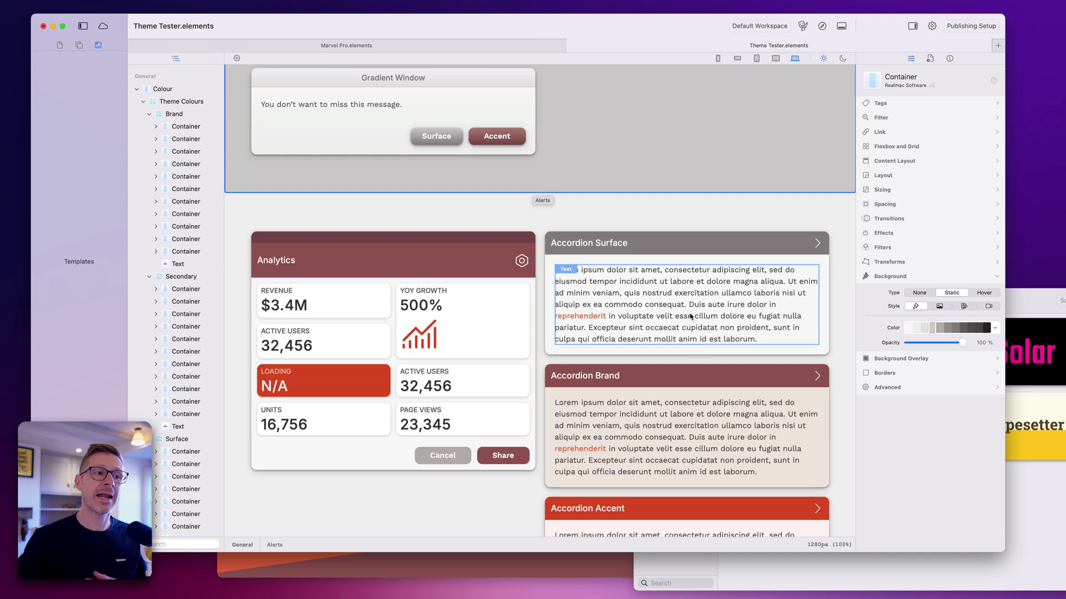
{"action": "scroll", "coordinate": [690, 313], "scroll_direction": "down", "scroll_amount": 5}
{"action": "scroll", "coordinate": [690, 316], "scroll_direction": "up", "scroll_amount": 3}
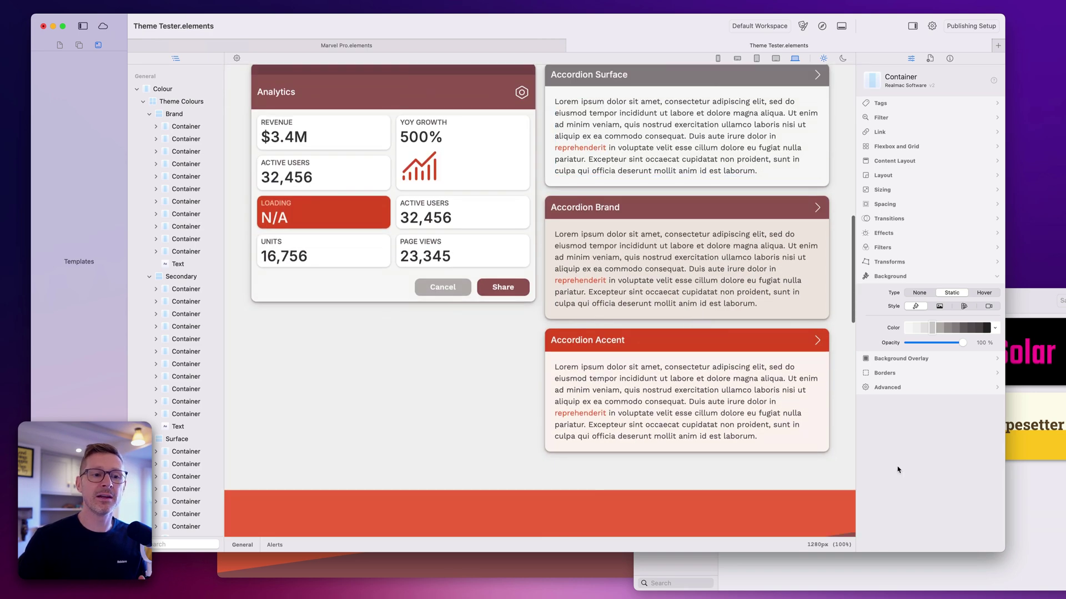
Apply the System theme to the page from the theme settings
{"action": "left_click", "coordinate": [1048, 489]}
{"action": "left_click", "coordinate": [828, 438]}
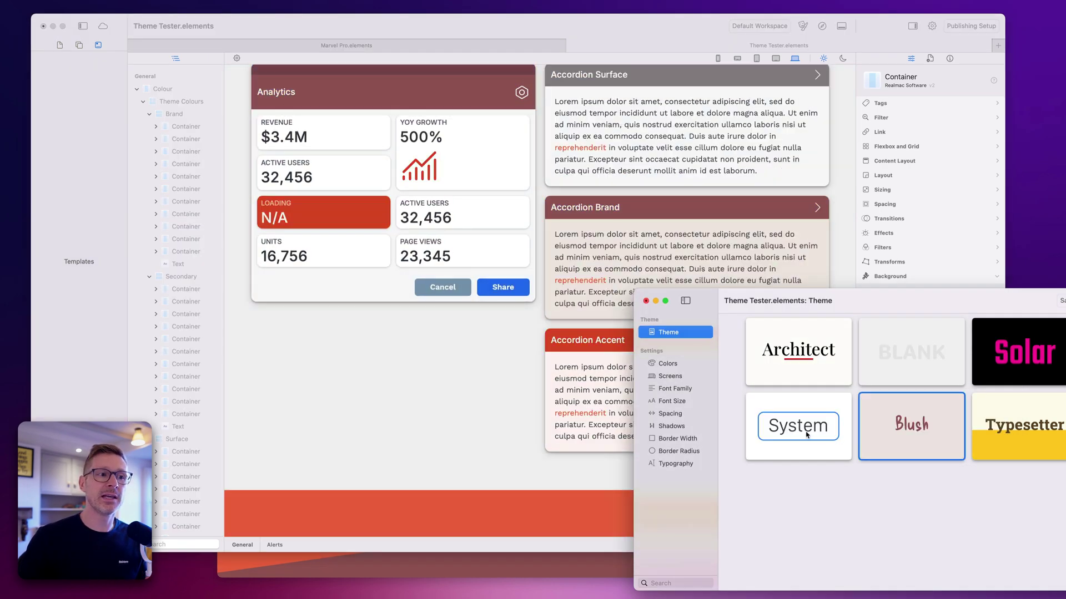
Apply the Blush theme and review the restyled colour swatches, alerts, analytics widget and accordions
{"action": "scroll", "coordinate": [480, 358], "scroll_direction": "up", "scroll_amount": 5}
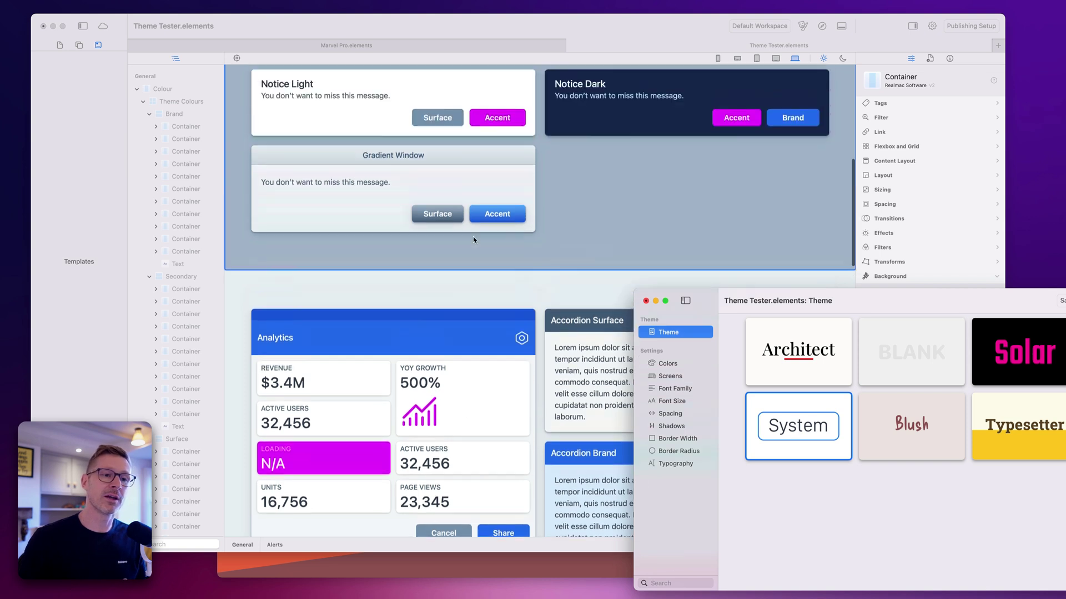
{"action": "scroll", "coordinate": [472, 239], "scroll_direction": "up", "scroll_amount": 5}
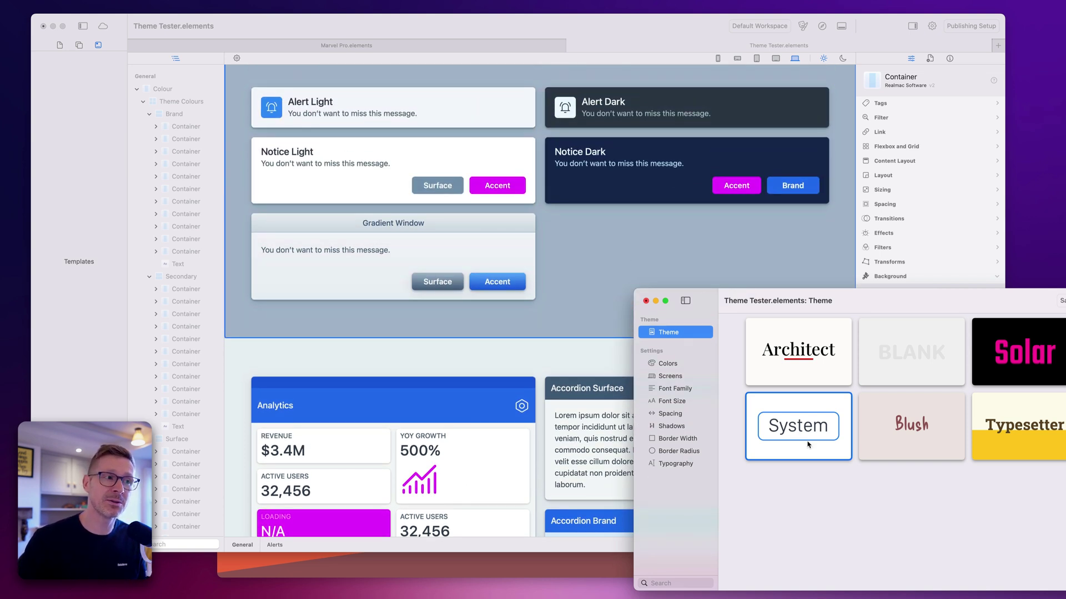
{"action": "left_click", "coordinate": [904, 432]}
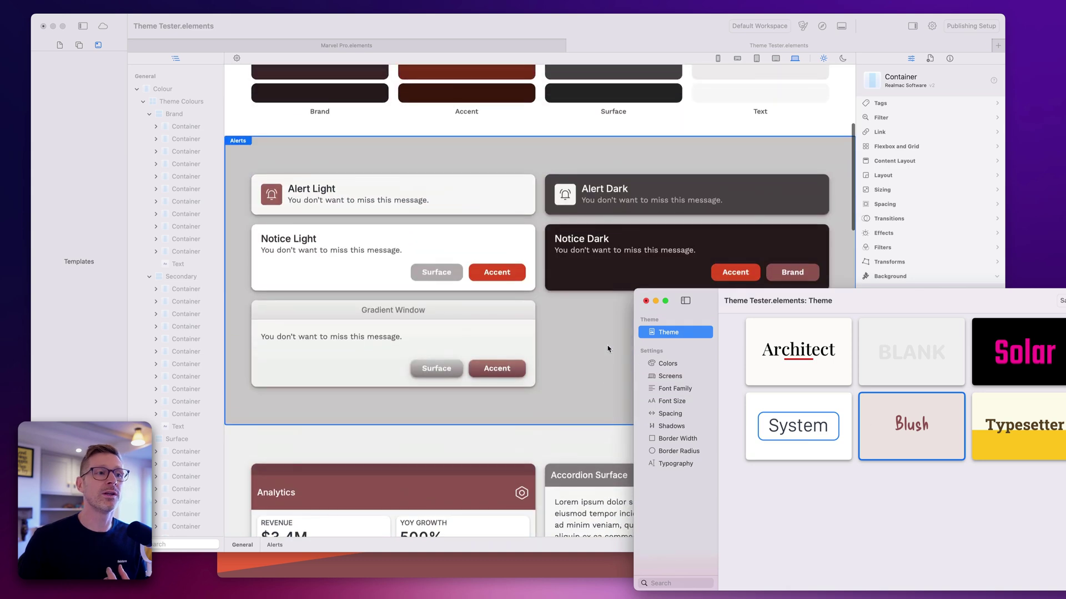
{"action": "scroll", "coordinate": [567, 360], "scroll_direction": "down", "scroll_amount": 10}
{"action": "scroll", "coordinate": [567, 360], "scroll_direction": "down", "scroll_amount": 1}
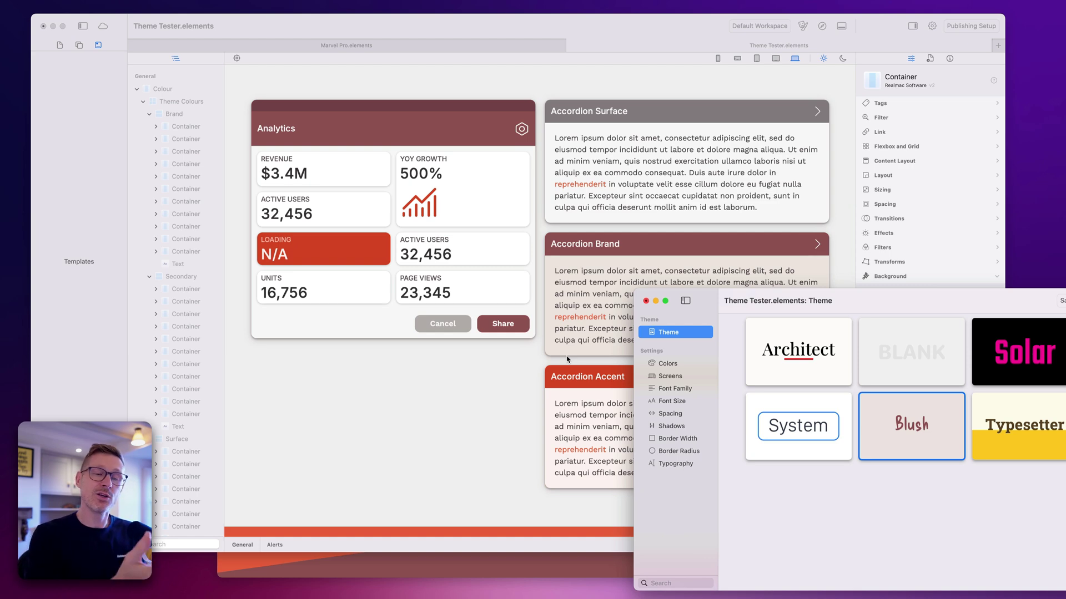
{"action": "scroll", "coordinate": [512, 306], "scroll_direction": "up", "scroll_amount": 10}
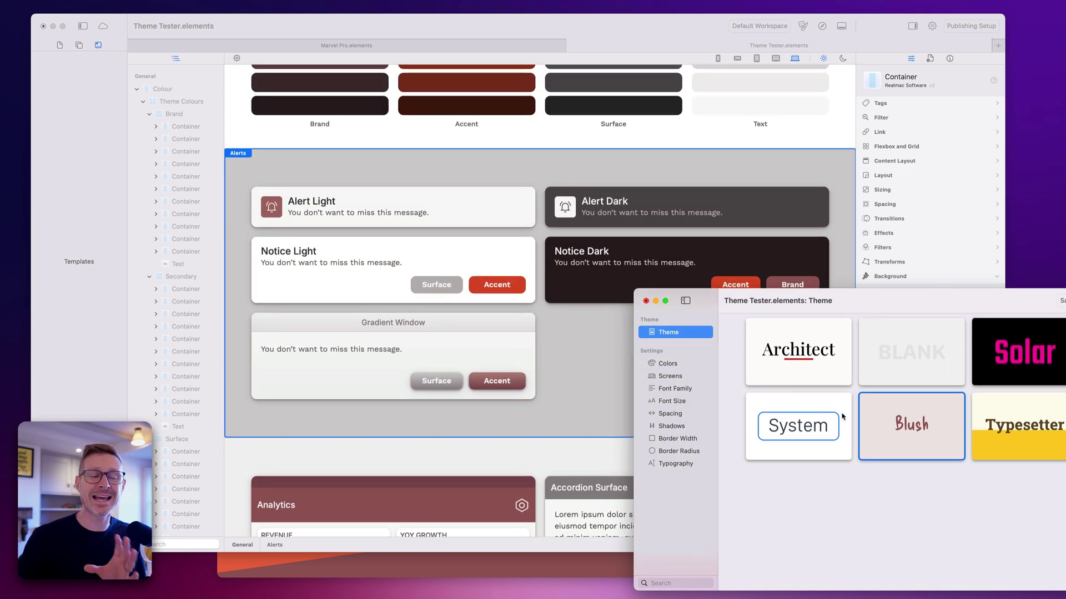
{"action": "scroll", "coordinate": [586, 345], "scroll_direction": "up", "scroll_amount": 5}
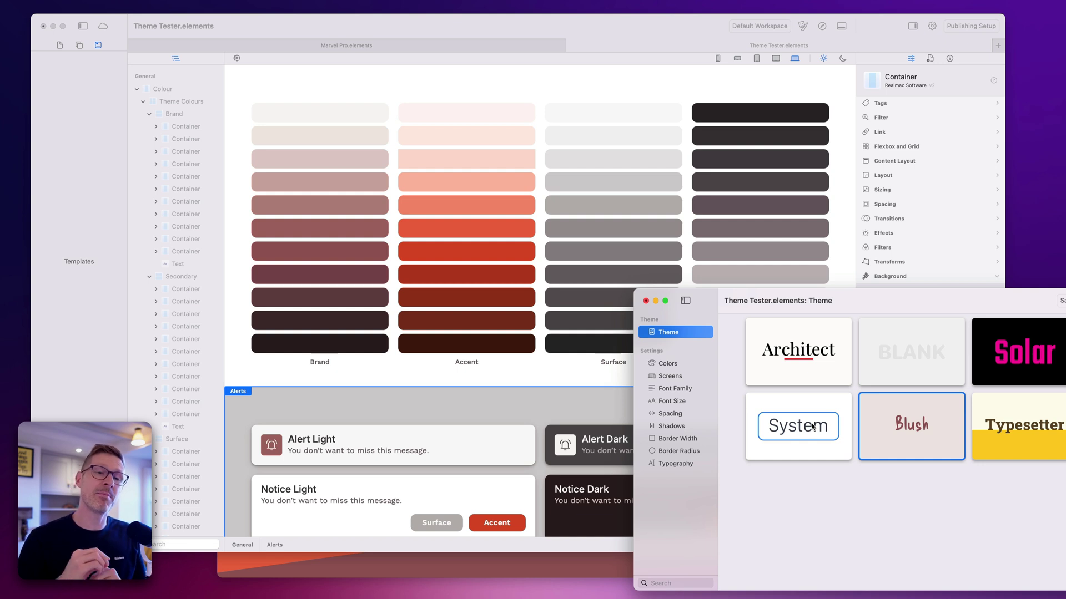
Examine the darkest and lightest shades in the Brand, Accent and Surface colour columns of the page
{"action": "left_click", "coordinate": [483, 371]}
{"action": "left_click", "coordinate": [363, 348]}
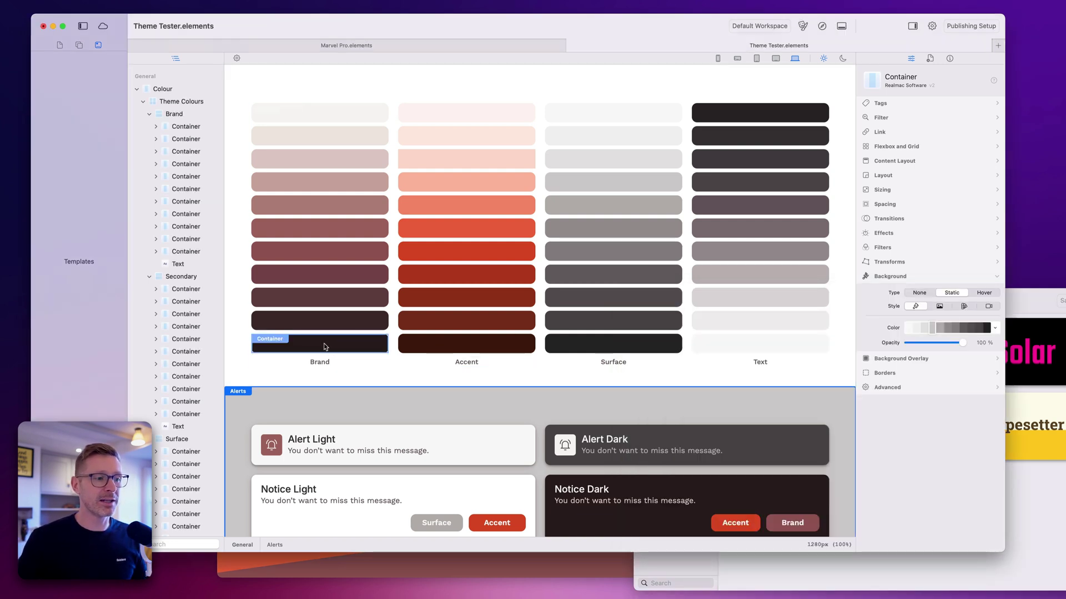
{"action": "left_click", "coordinate": [625, 340]}
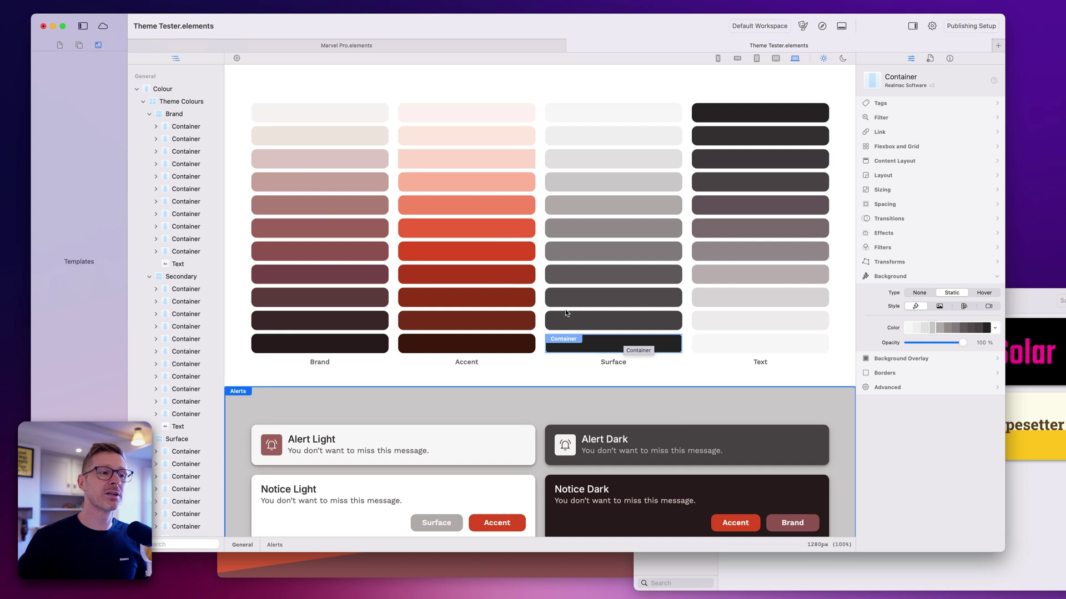
{"action": "left_click", "coordinate": [468, 343]}
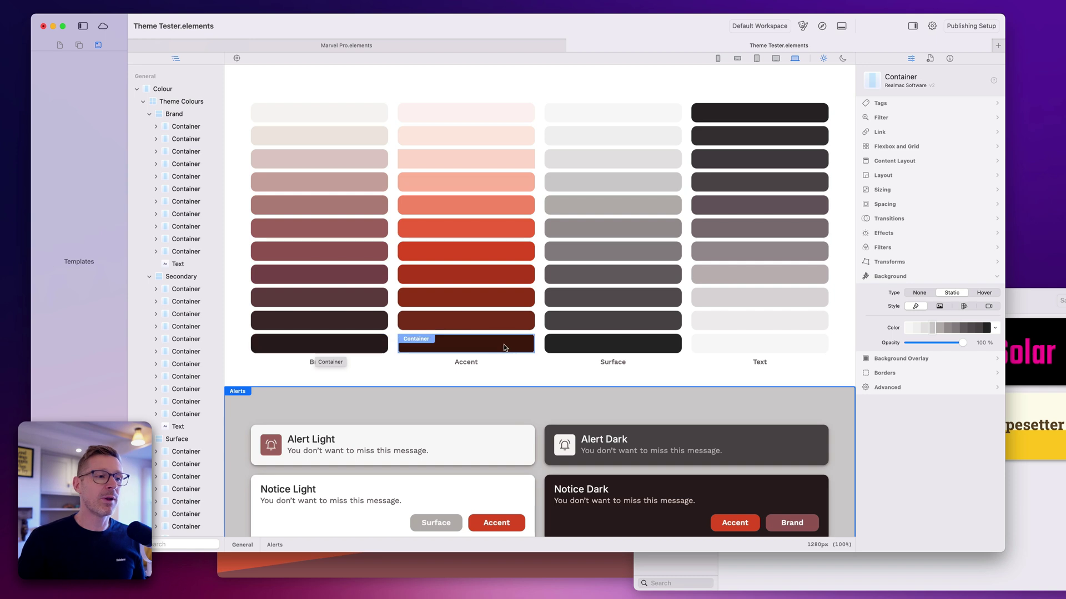
{"action": "left_click", "coordinate": [286, 369]}
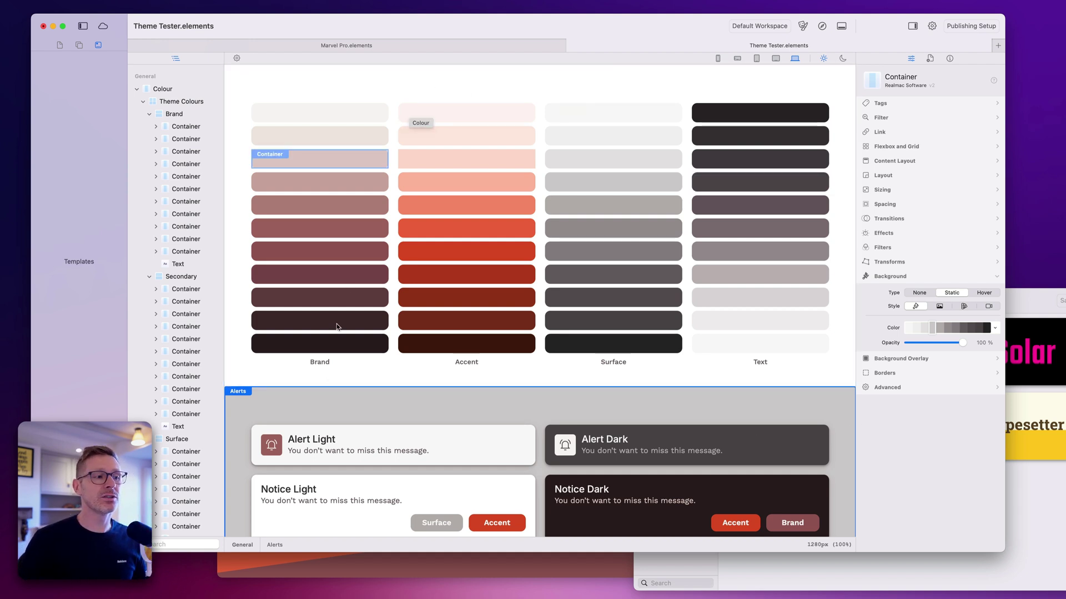
{"action": "scroll", "coordinate": [836, 355], "scroll_direction": "down", "scroll_amount": 1}
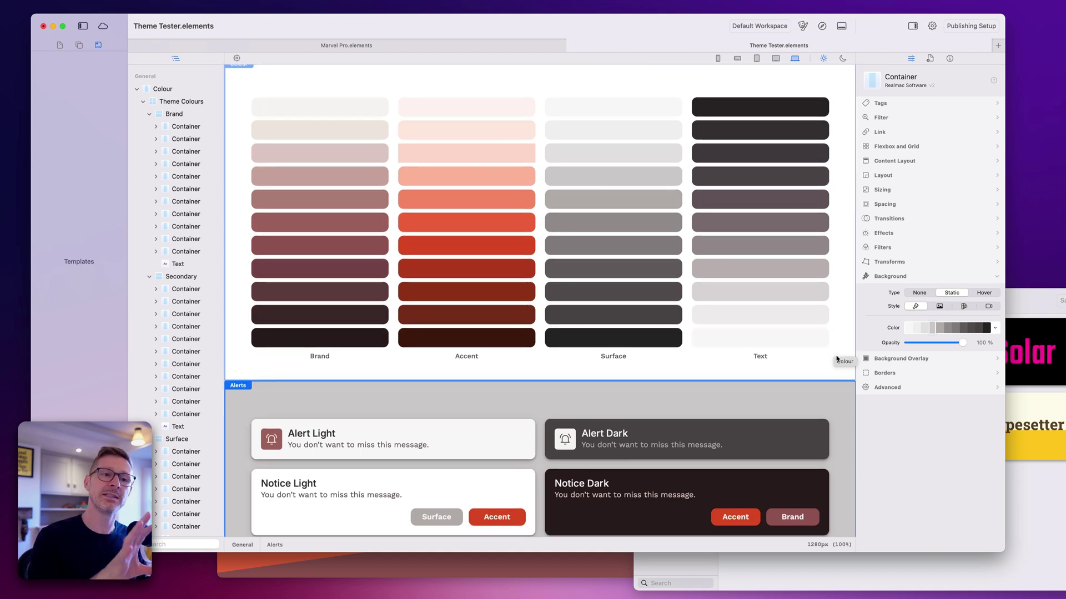
Apply the System theme and inspect its brand, accent, surface and text colour palettes in the theme settings
{"action": "left_click", "coordinate": [1047, 522]}
{"action": "left_click", "coordinate": [775, 436]}
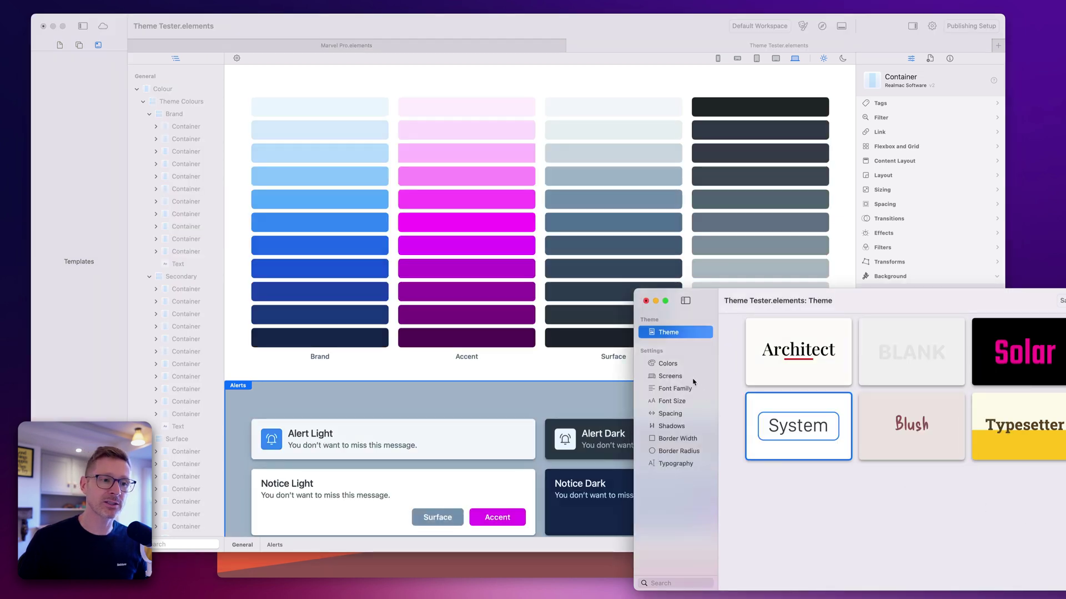
{"action": "left_click", "coordinate": [687, 369]}
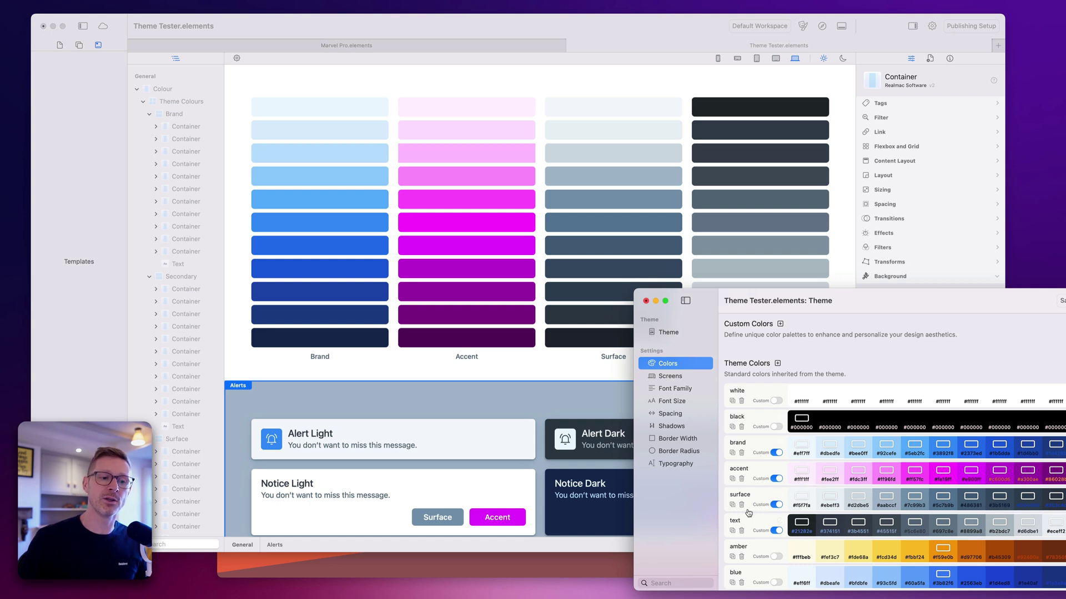
{"action": "left_click", "coordinate": [678, 337]}
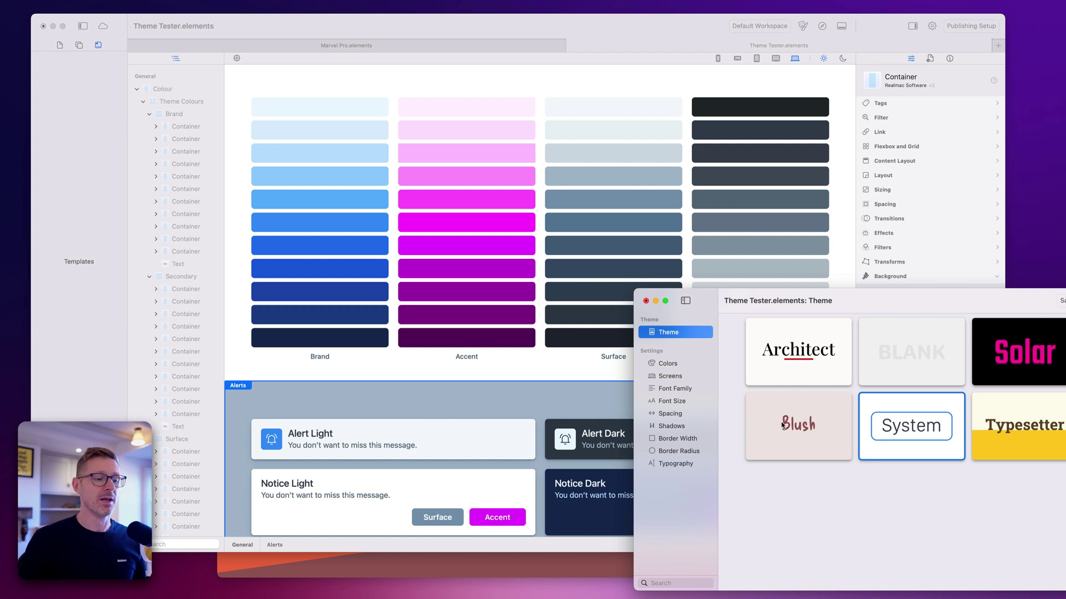
Examine how the accordions, HEAVY 9XL banner, typography samples and alerts use the System theme
{"action": "left_click", "coordinate": [558, 326]}
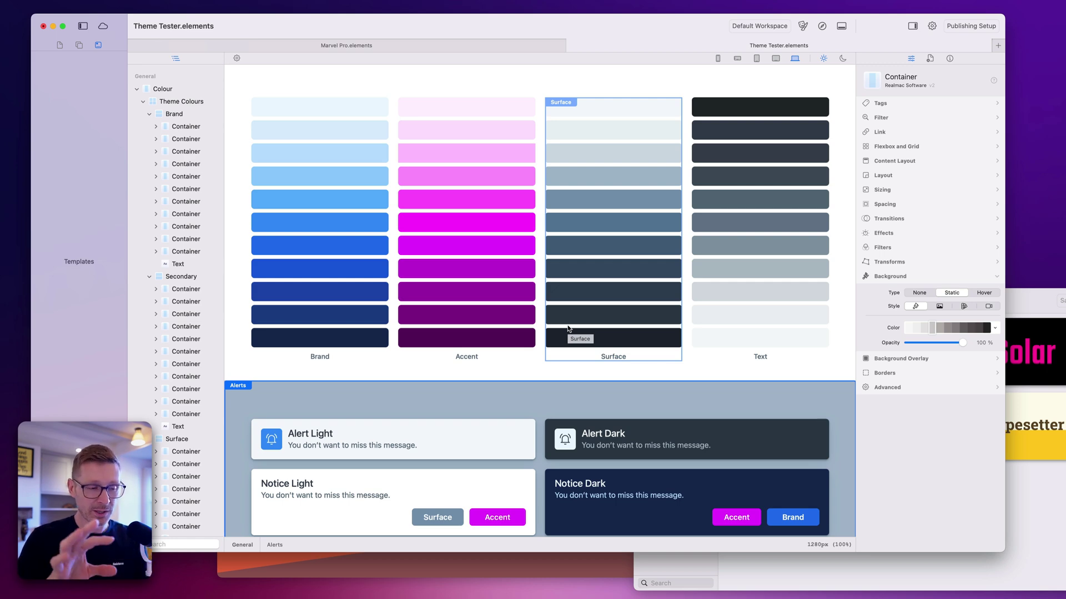
{"action": "scroll", "coordinate": [611, 350], "scroll_direction": "down", "scroll_amount": 10}
{"action": "scroll", "coordinate": [641, 367], "scroll_direction": "down", "scroll_amount": 5}
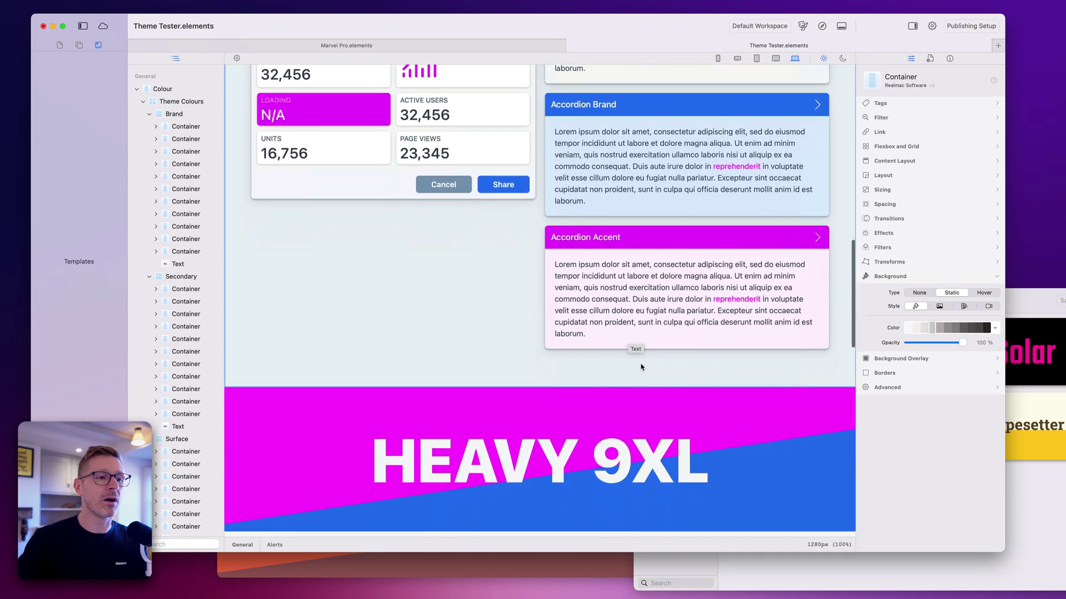
{"action": "scroll", "coordinate": [641, 367], "scroll_direction": "down", "scroll_amount": 8}
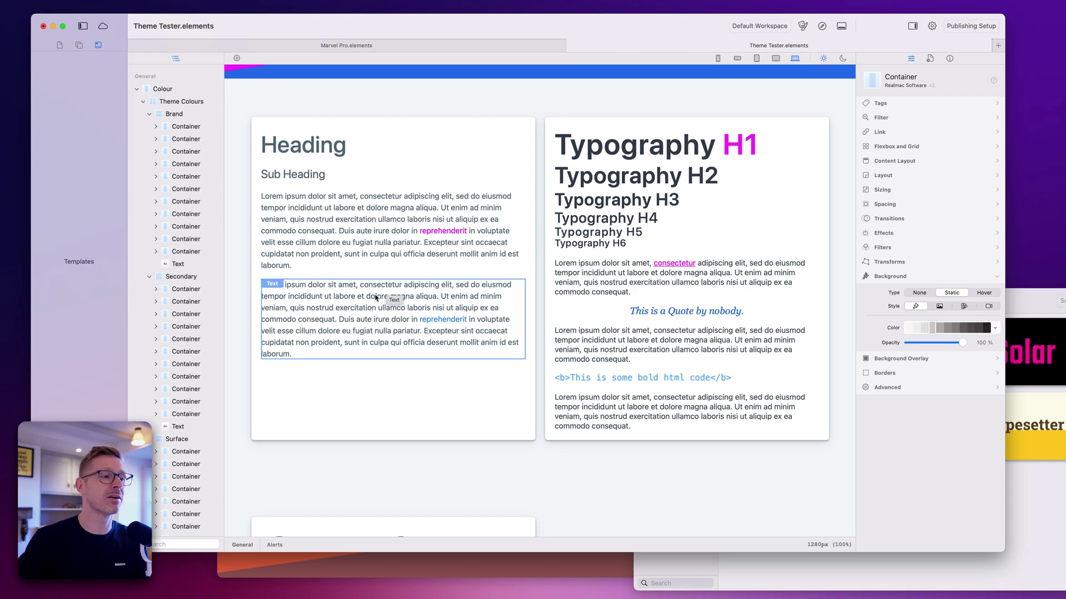
{"action": "scroll", "coordinate": [493, 201], "scroll_direction": "up", "scroll_amount": 5}
{"action": "scroll", "coordinate": [492, 201], "scroll_direction": "up", "scroll_amount": 10}
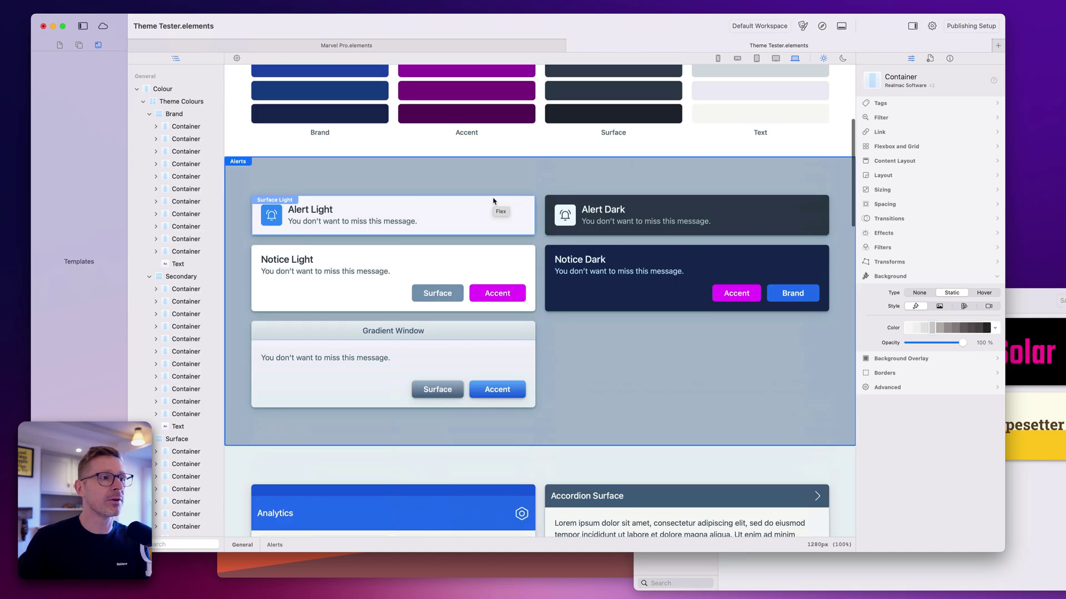
{"action": "scroll", "coordinate": [623, 362], "scroll_direction": "down", "scroll_amount": 10}
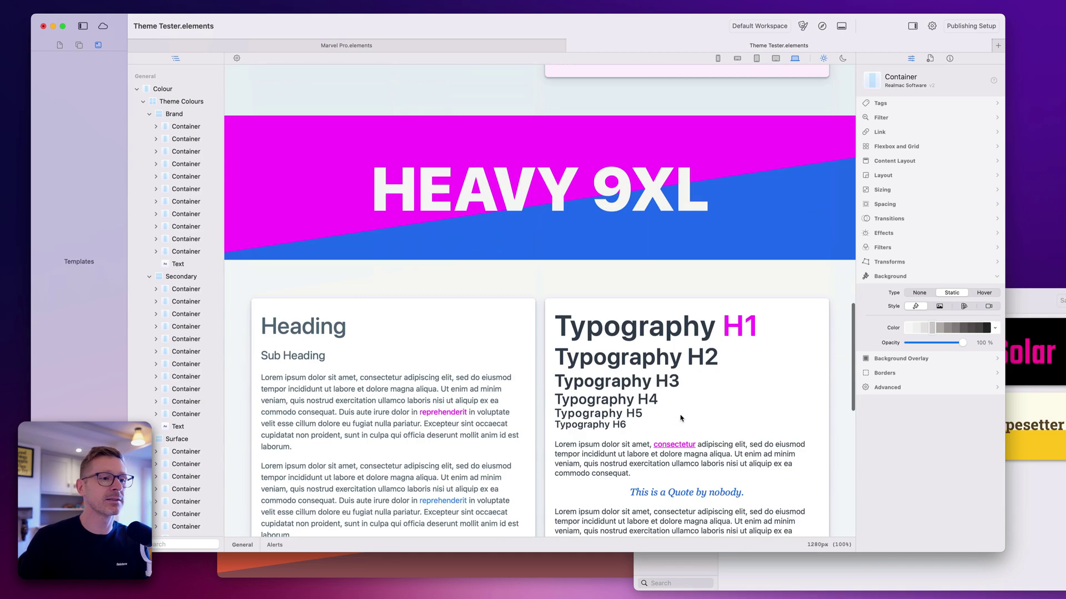
Set the ID of the container around the HEAVY 9XL text to "banner"
{"action": "scroll", "coordinate": [588, 272], "scroll_direction": "up", "scroll_amount": 3}
{"action": "left_click", "coordinate": [614, 231]}
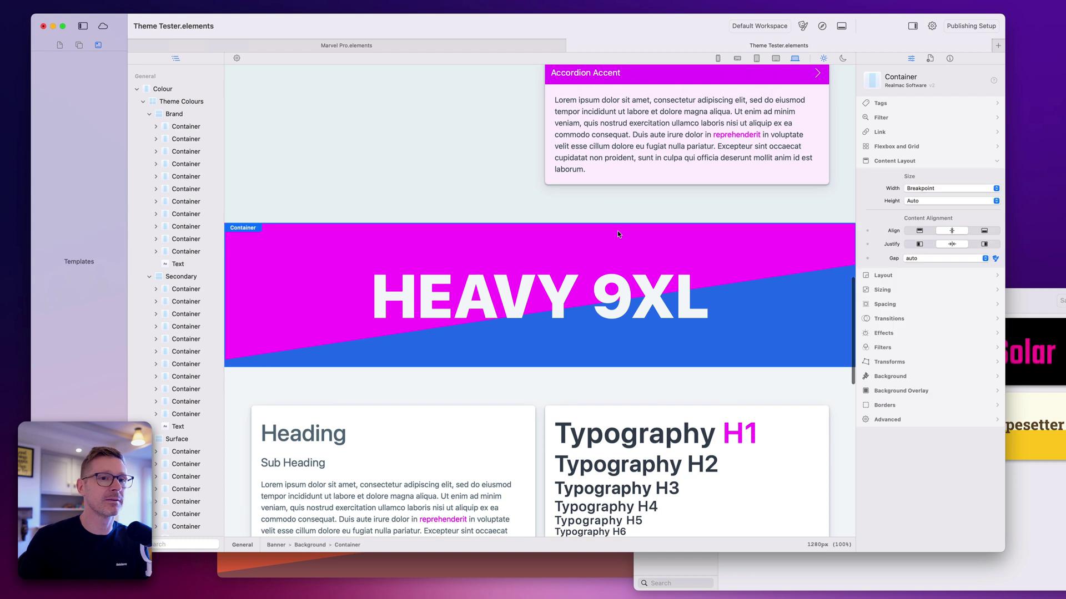
{"action": "left_click", "coordinate": [887, 420]}
{"action": "left_click", "coordinate": [912, 369]}
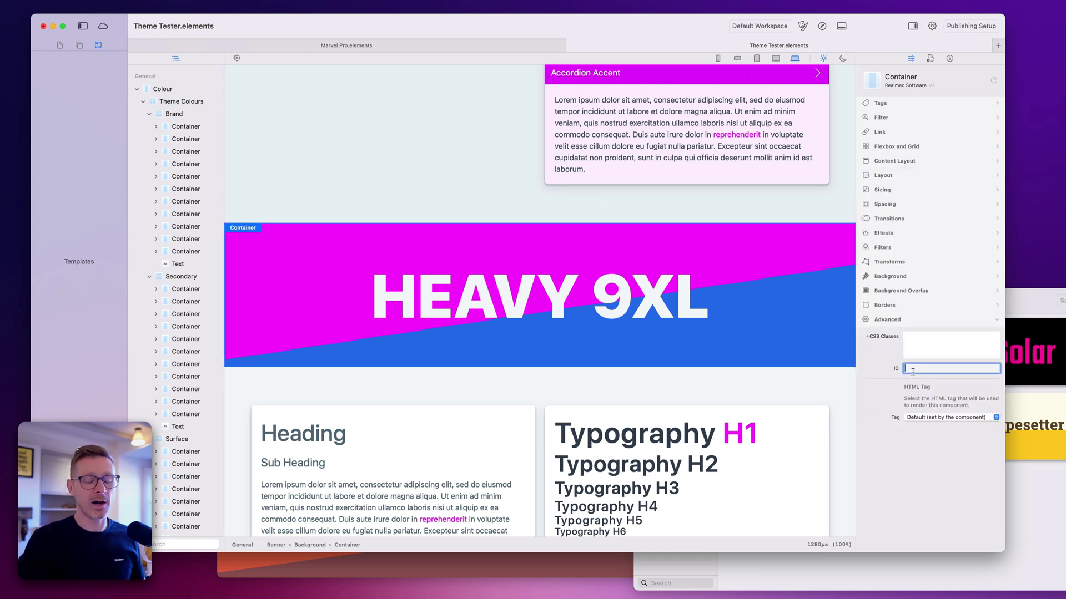
{"action": "type", "text": "banner"}
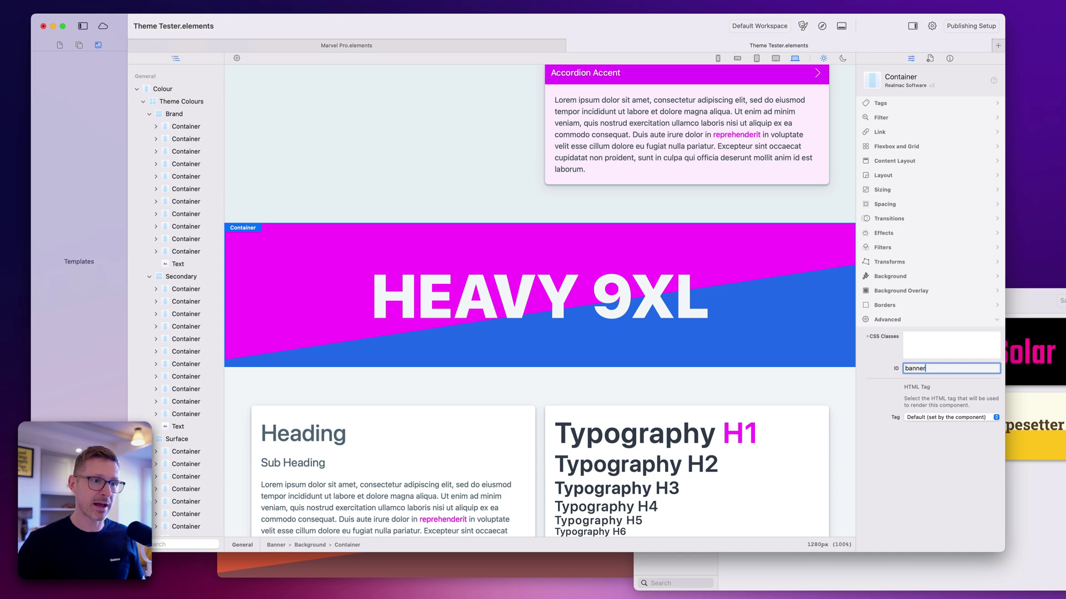
{"action": "key", "text": "Return"}
Change the label of the Accent button in the Notice Light box to "Banner"
{"action": "scroll", "coordinate": [552, 250], "scroll_direction": "down", "scroll_amount": 10}
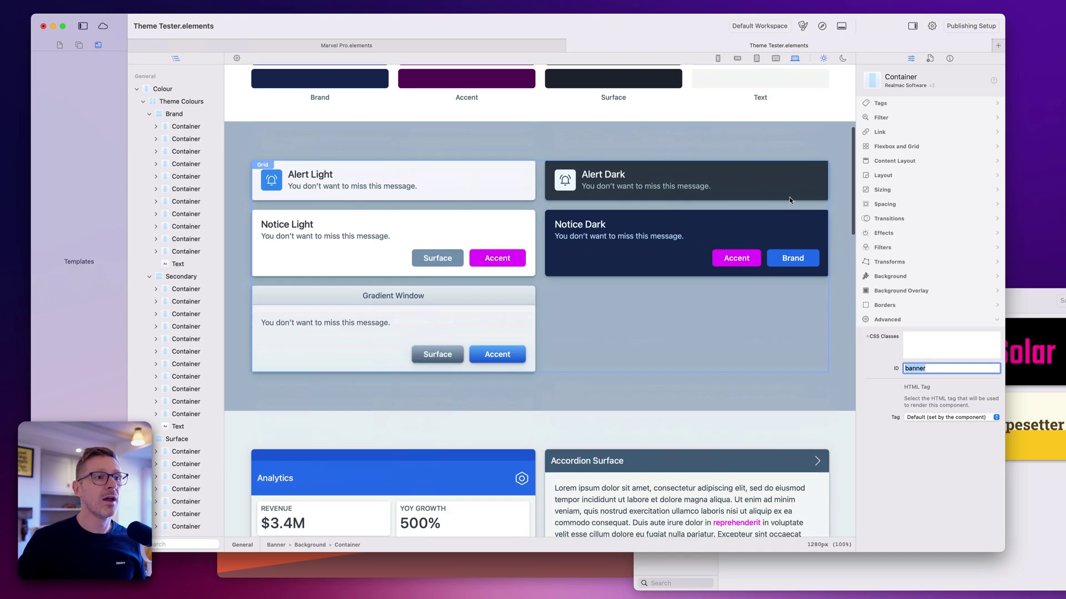
{"action": "left_click", "coordinate": [497, 259]}
{"action": "double_click", "coordinate": [497, 259]}
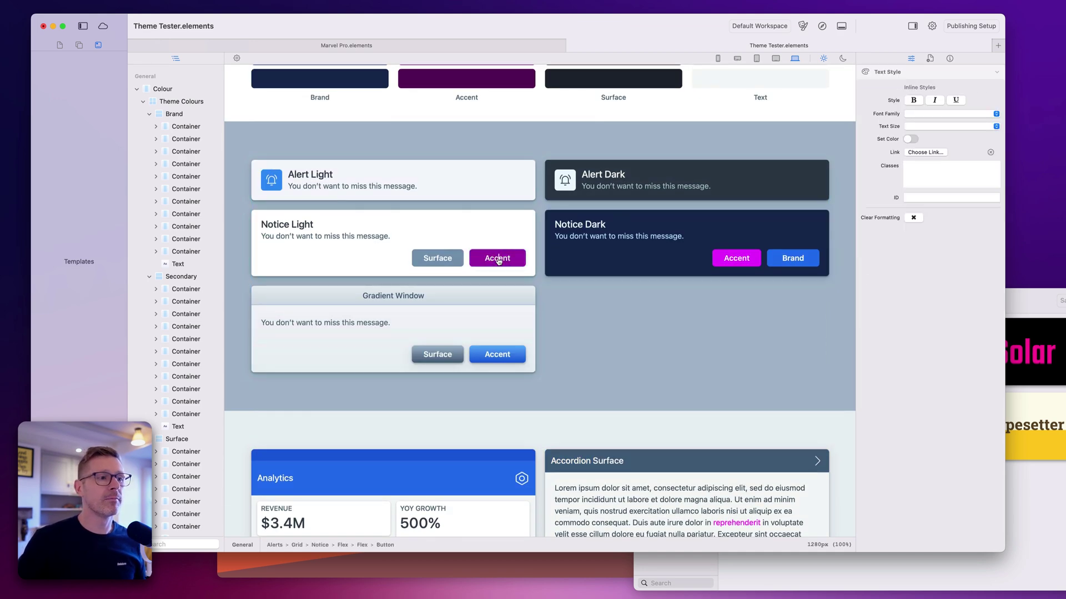
{"action": "type", "text": "Banner"}
{"action": "key", "text": "Escape"}
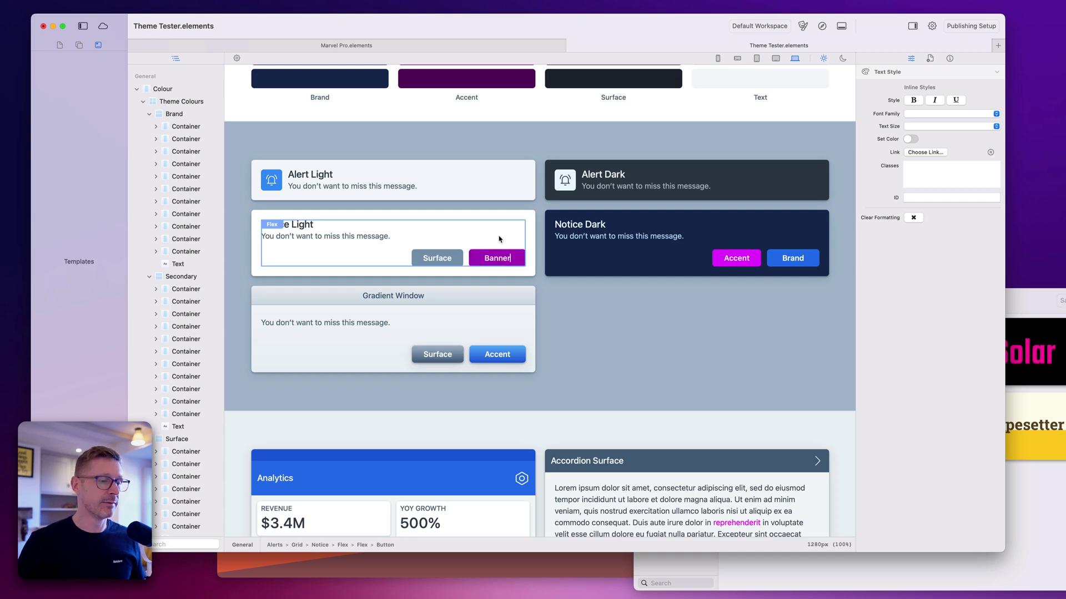
Link the Banner button in the Notice Light box to the "banner" anchor on the General page
{"action": "left_click", "coordinate": [493, 263]}
{"action": "left_click", "coordinate": [879, 103]}
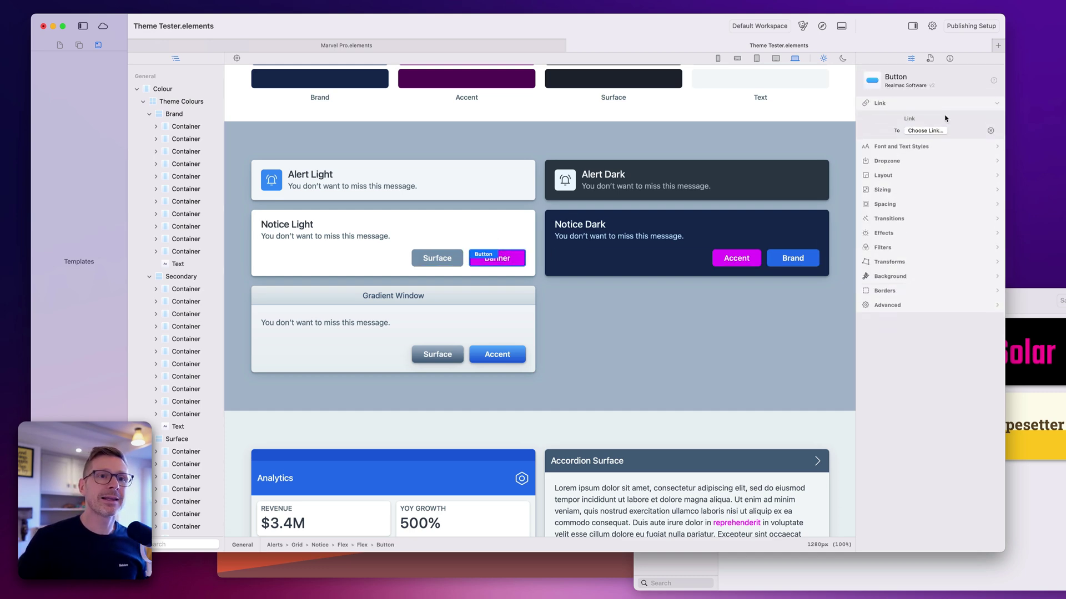
{"action": "left_click", "coordinate": [925, 131]}
{"action": "left_click", "coordinate": [441, 225]}
{"action": "mouse_move", "coordinate": [427, 252]}
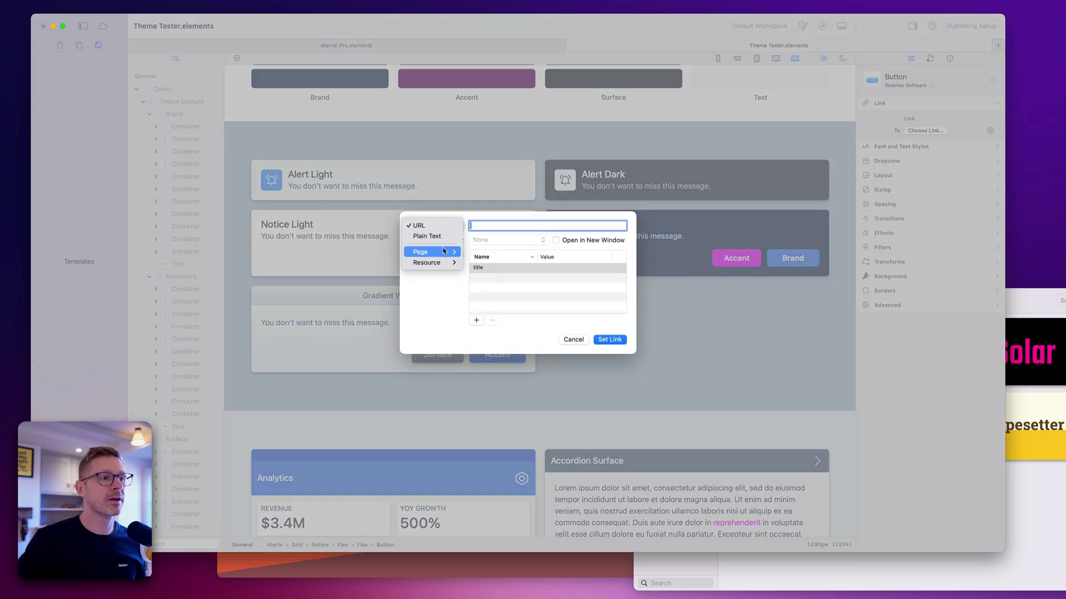
{"action": "left_click", "coordinate": [487, 255]}
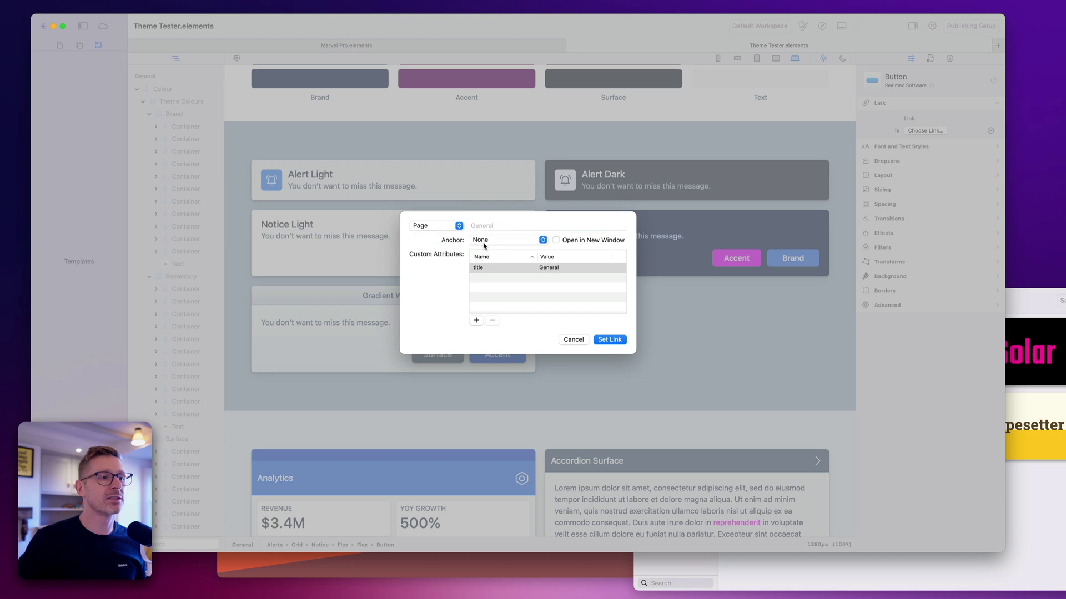
{"action": "left_click", "coordinate": [488, 244]}
{"action": "left_click", "coordinate": [502, 256]}
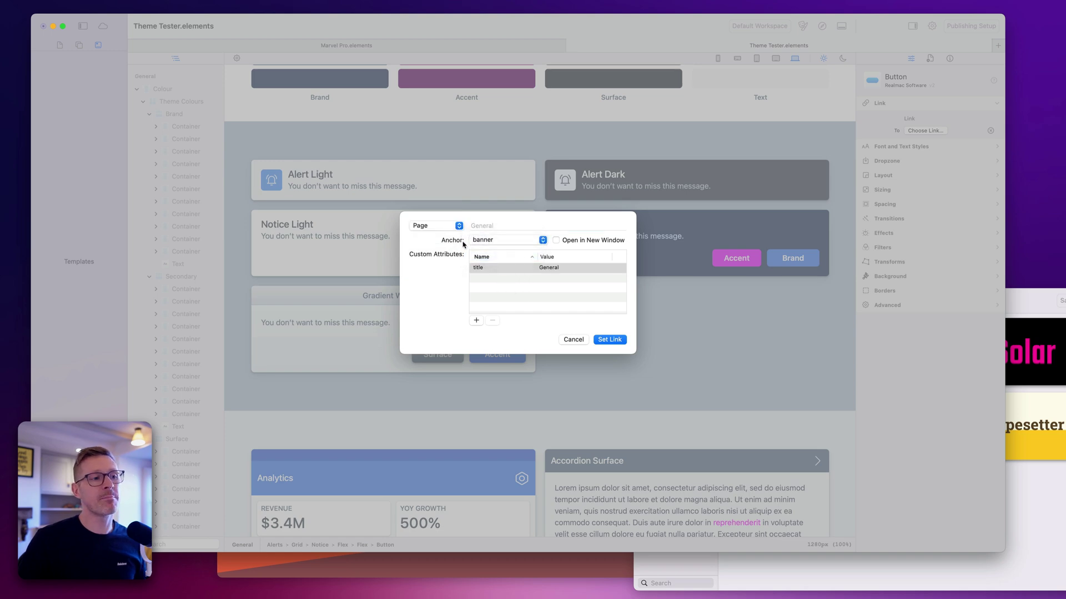
{"action": "left_click", "coordinate": [609, 340]}
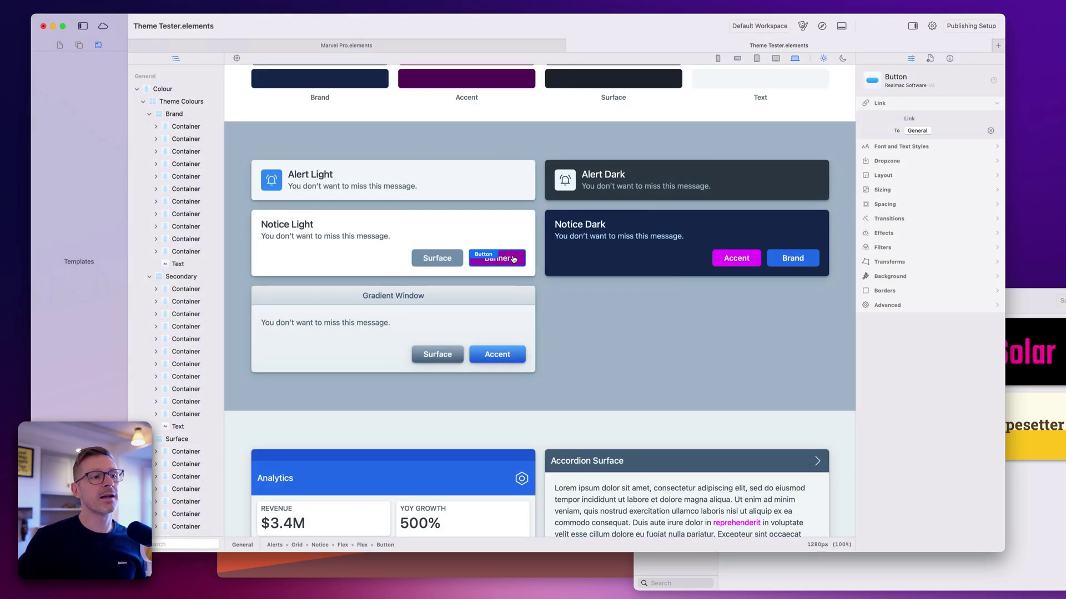
Try bold on the word "consectetur" in the last paragraph of the typography sample, then remove it
{"action": "scroll", "coordinate": [683, 336], "scroll_direction": "down", "scroll_amount": 5}
{"action": "scroll", "coordinate": [683, 336], "scroll_direction": "down", "scroll_amount": 7}
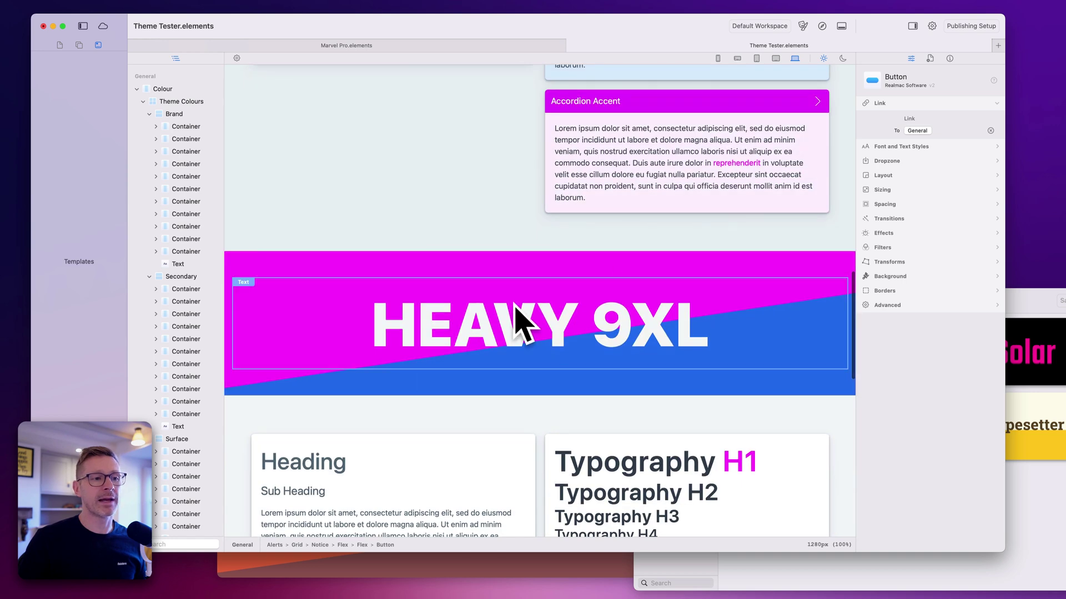
{"action": "scroll", "coordinate": [515, 310], "scroll_direction": "down", "scroll_amount": 3}
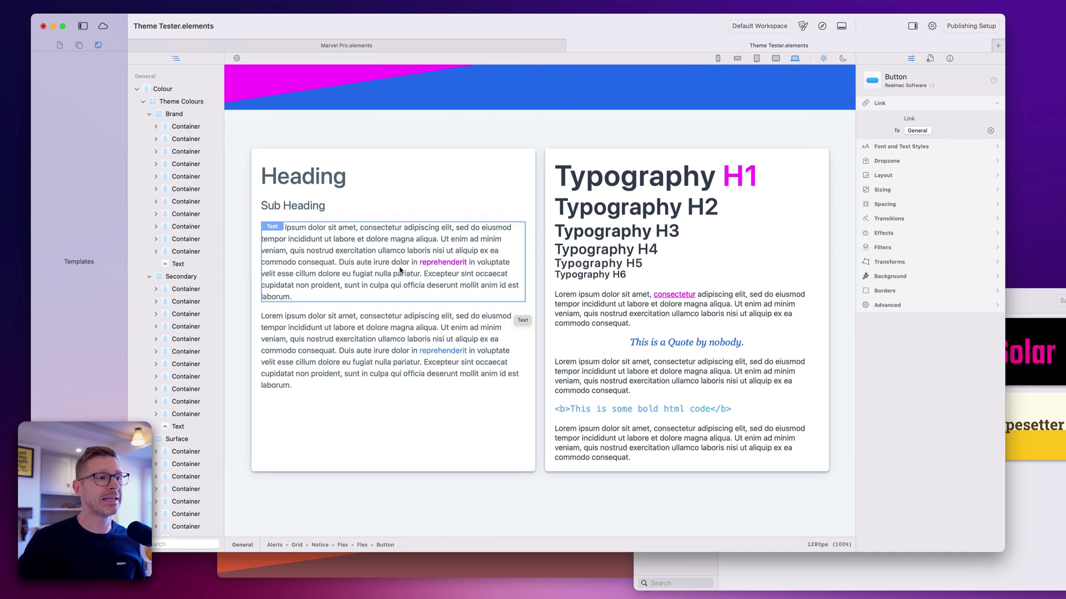
{"action": "left_click", "coordinate": [396, 289]}
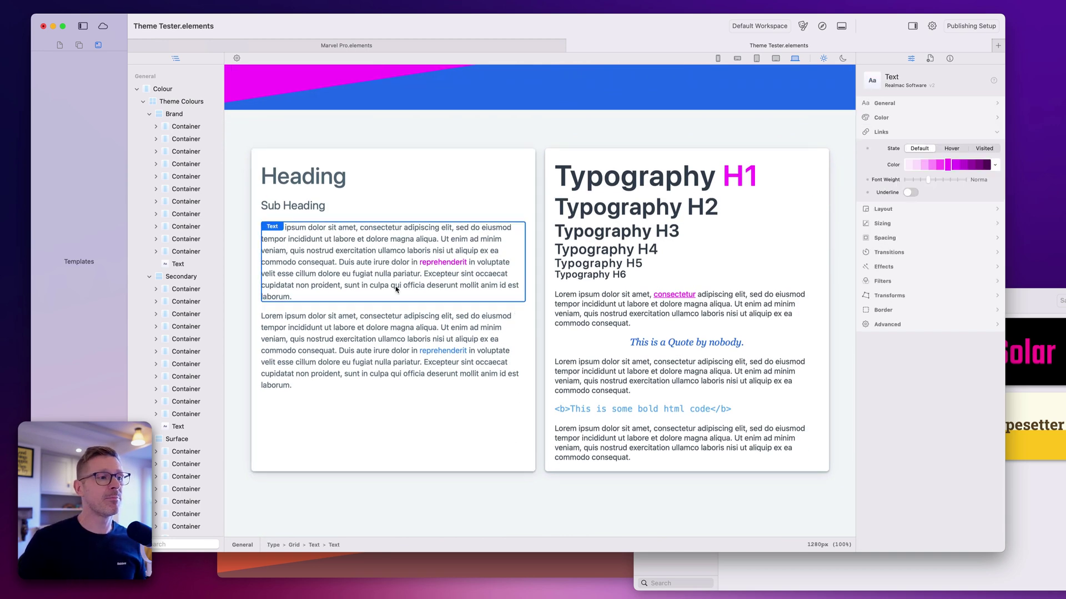
{"action": "left_click", "coordinate": [695, 431]}
{"action": "double_click", "coordinate": [741, 433]}
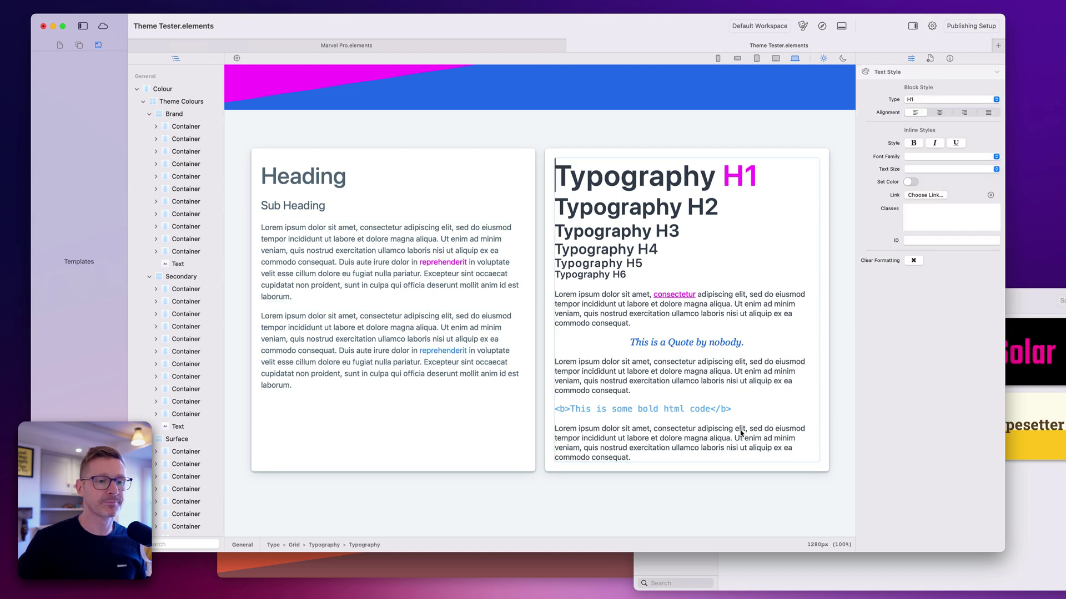
{"action": "double_click", "coordinate": [669, 429]}
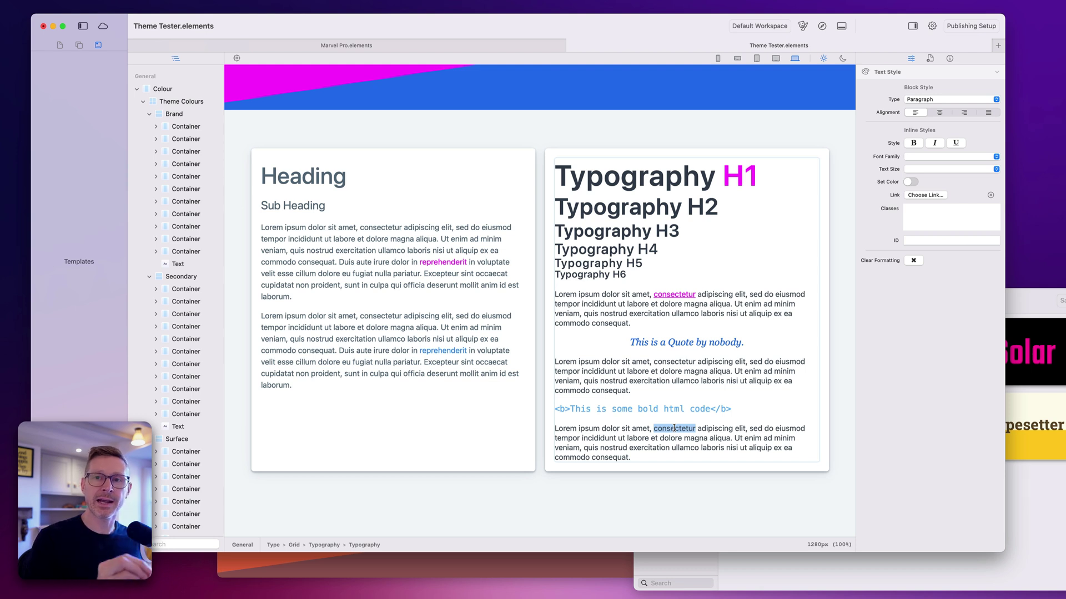
{"action": "left_click", "coordinate": [918, 146]}
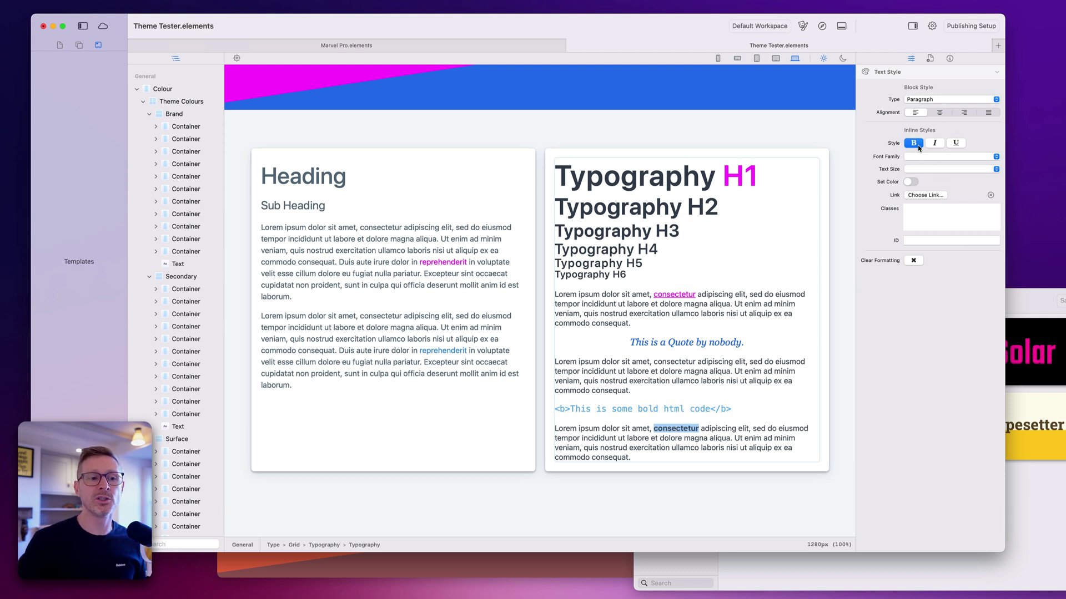
{"action": "left_click", "coordinate": [914, 143]}
Try the quote font family, bold and 7xl text size on "consectetur" in the last typography paragraph, then clear its formatting
{"action": "left_click", "coordinate": [671, 423]}
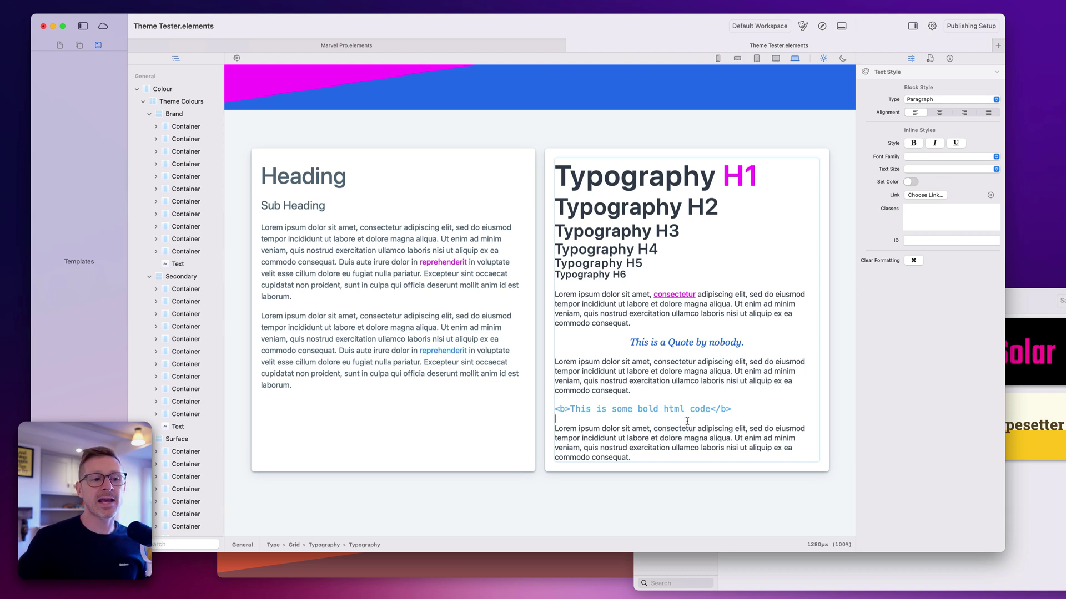
{"action": "double_click", "coordinate": [681, 429]}
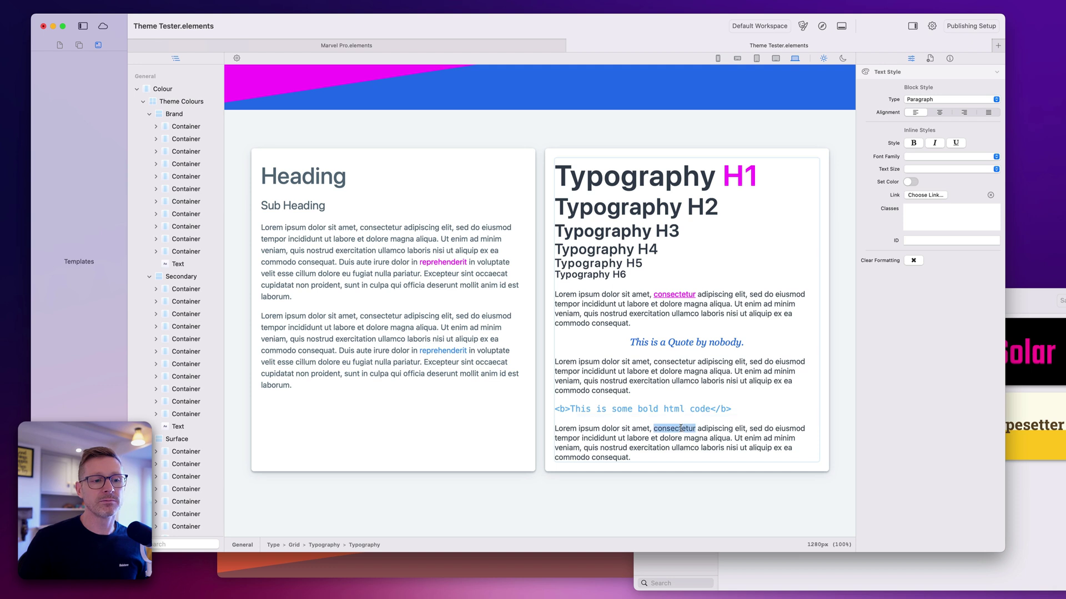
{"action": "left_click", "coordinate": [926, 158]}
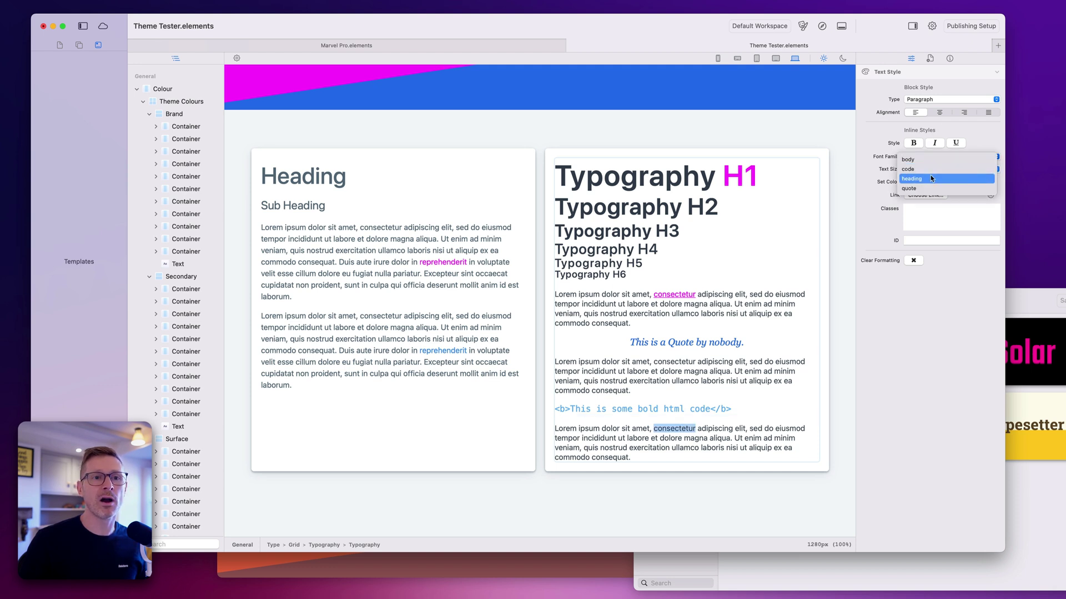
{"action": "left_click", "coordinate": [928, 179]}
{"action": "left_click", "coordinate": [926, 158]}
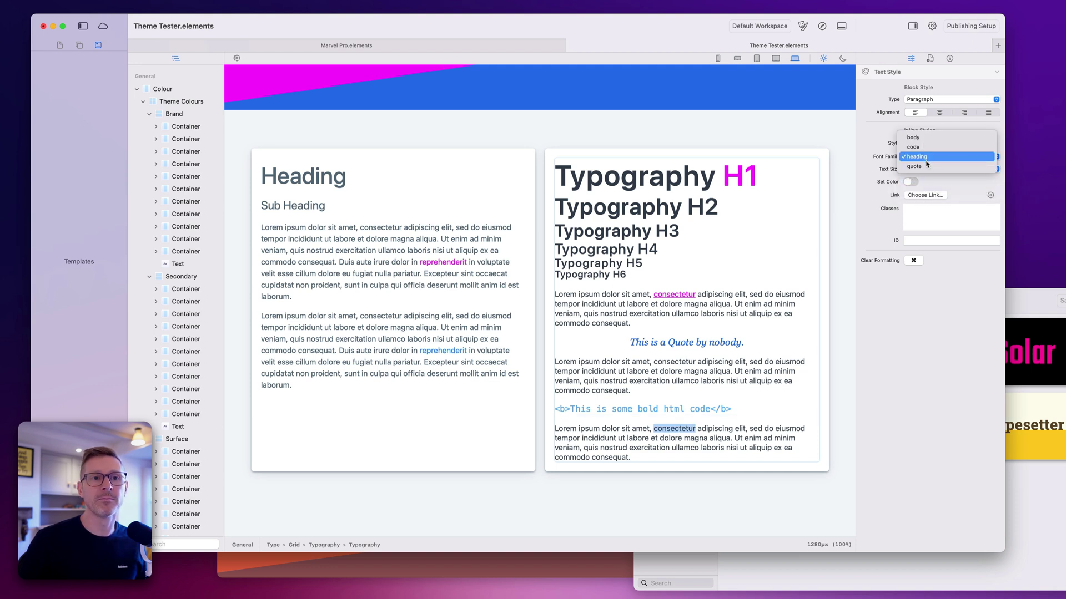
{"action": "left_click", "coordinate": [928, 167]}
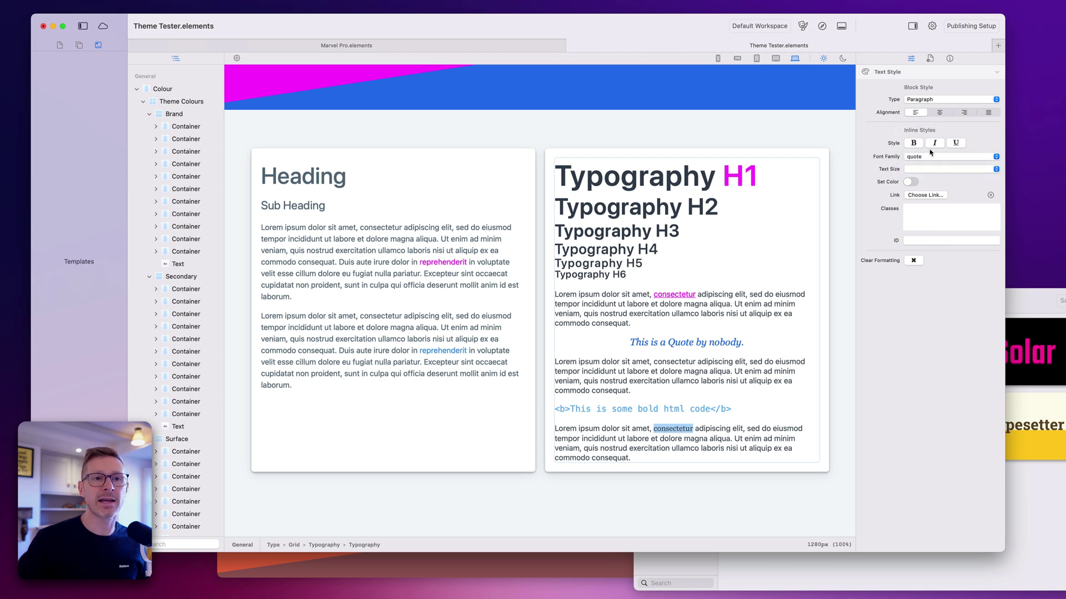
{"action": "left_click", "coordinate": [913, 143]}
{"action": "left_click", "coordinate": [919, 170]}
{"action": "left_click", "coordinate": [940, 220]}
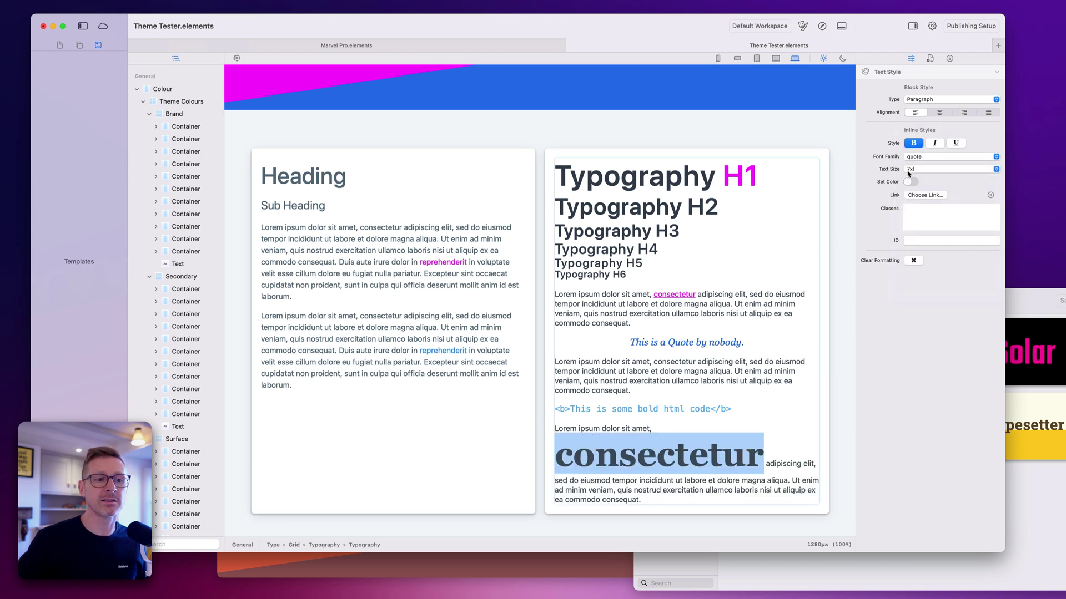
{"action": "left_click", "coordinate": [914, 260]}
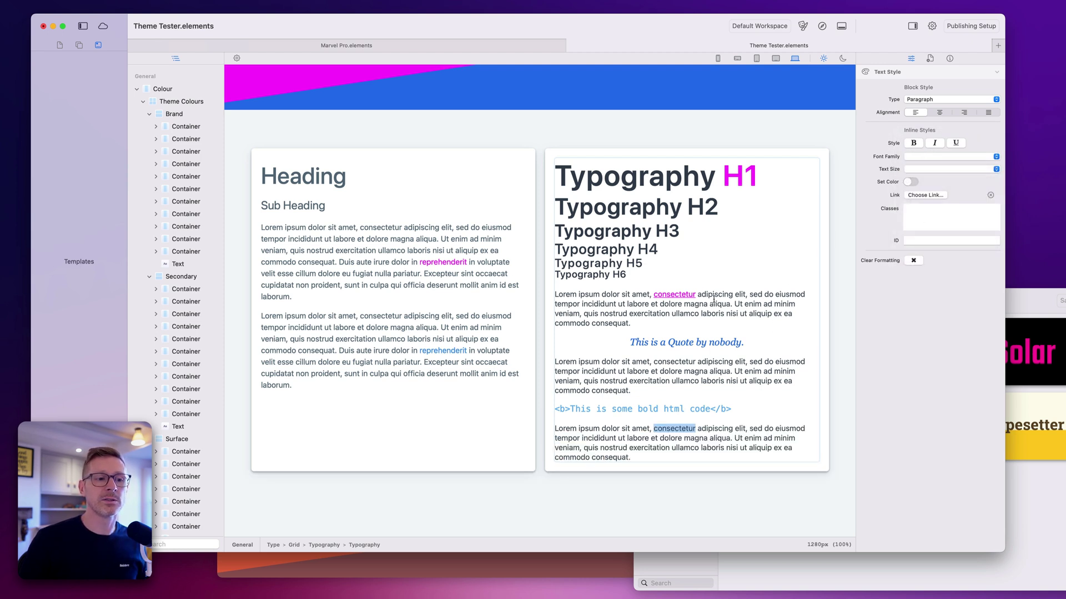
Give the word "consectetur" in the last paragraph of the typography sample the ID "text"
{"action": "left_click", "coordinate": [915, 239]}
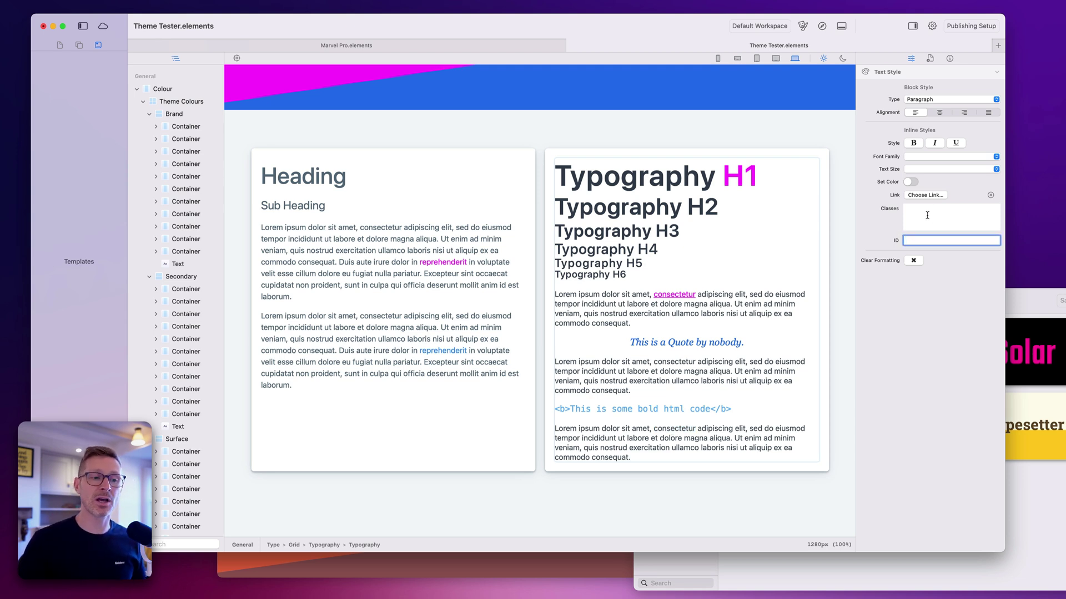
{"action": "key", "text": "Return"}
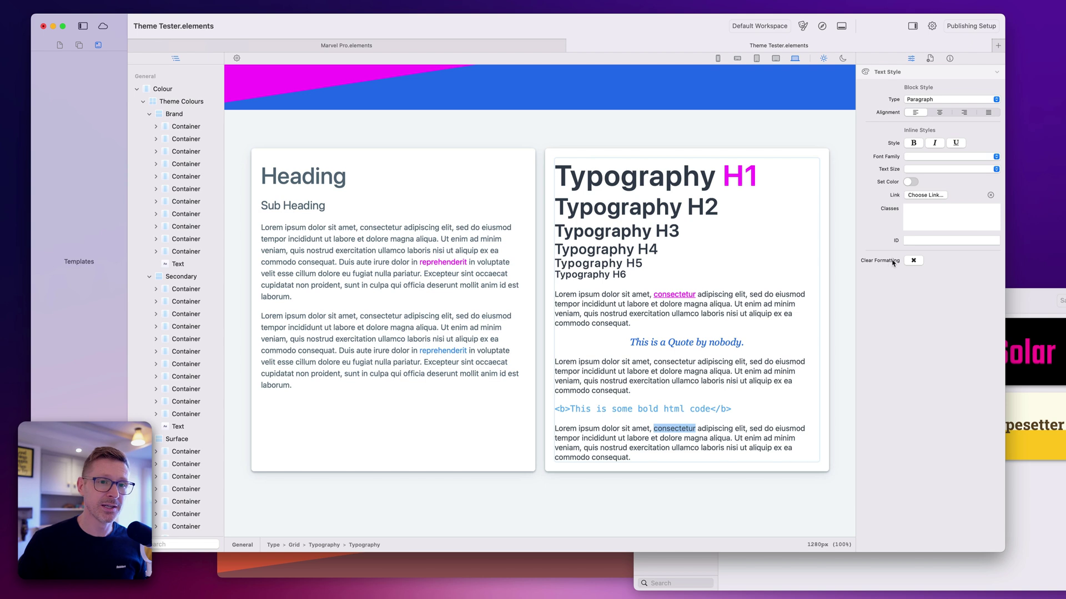
{"action": "left_click", "coordinate": [926, 240]}
{"action": "type", "text": "tex"}
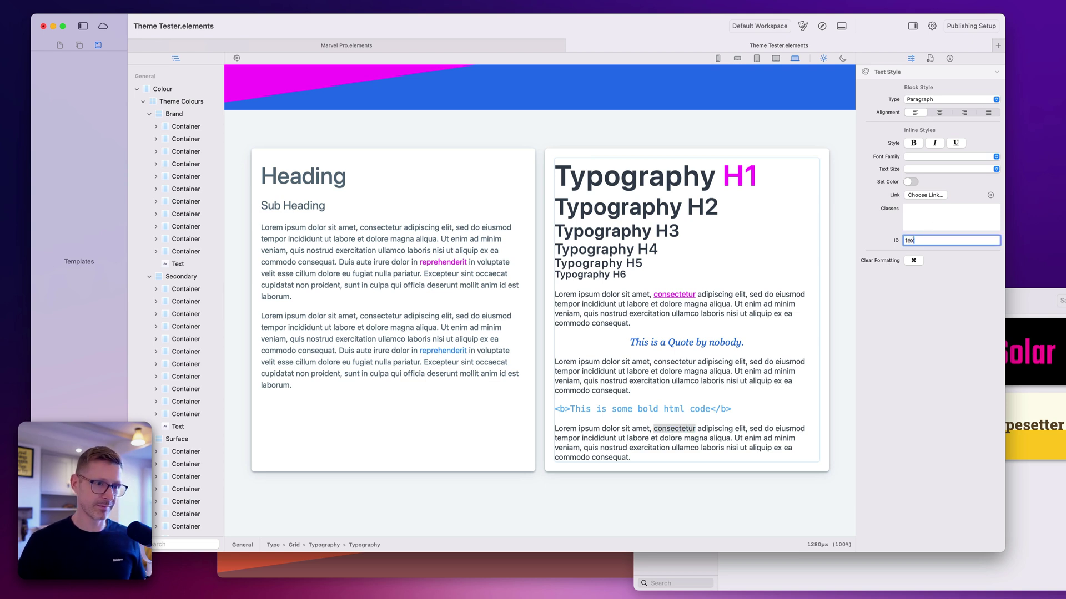
{"action": "type", "text": "t"}
{"action": "key", "text": "super+a"}
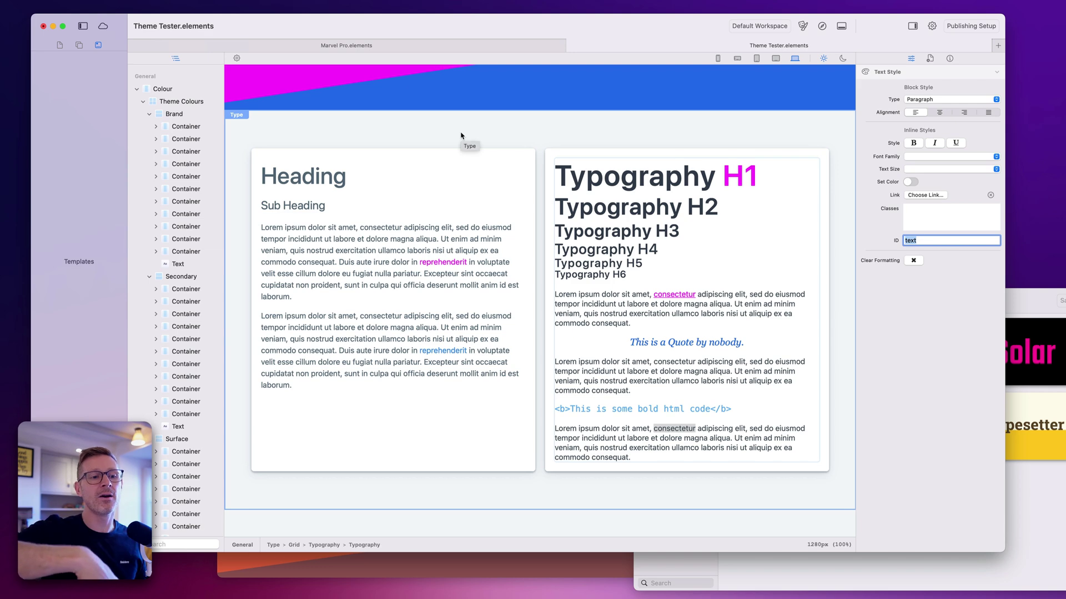
Change the label of the Surface button in the Notice Light box to "Text"
{"action": "scroll", "coordinate": [461, 135], "scroll_direction": "up", "scroll_amount": 20}
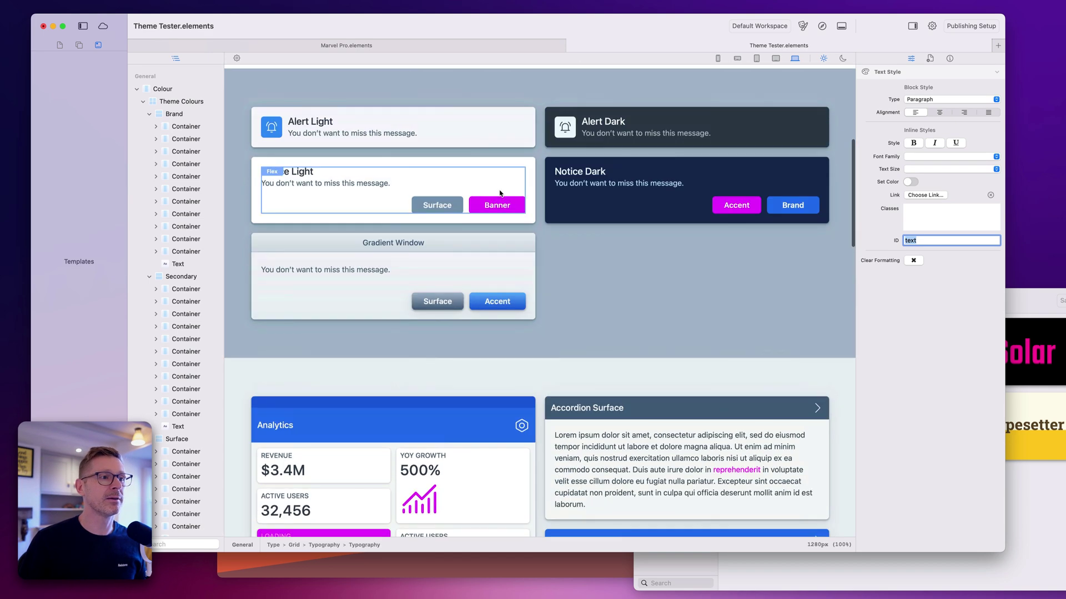
{"action": "left_click", "coordinate": [498, 201]}
{"action": "left_click", "coordinate": [437, 206]}
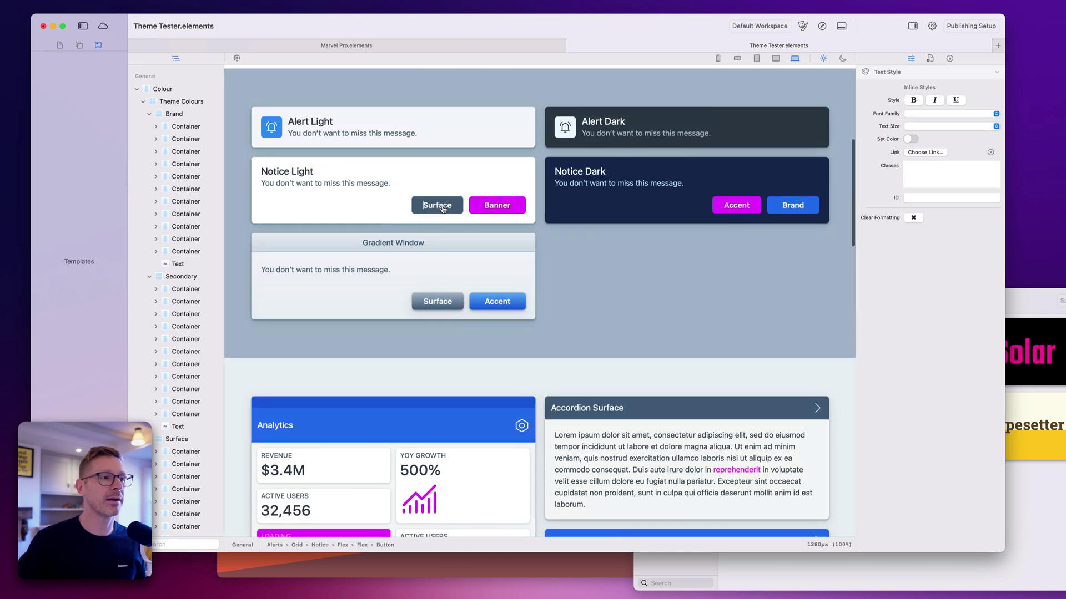
{"action": "double_click", "coordinate": [439, 205]}
{"action": "key", "text": "BackSpace"}
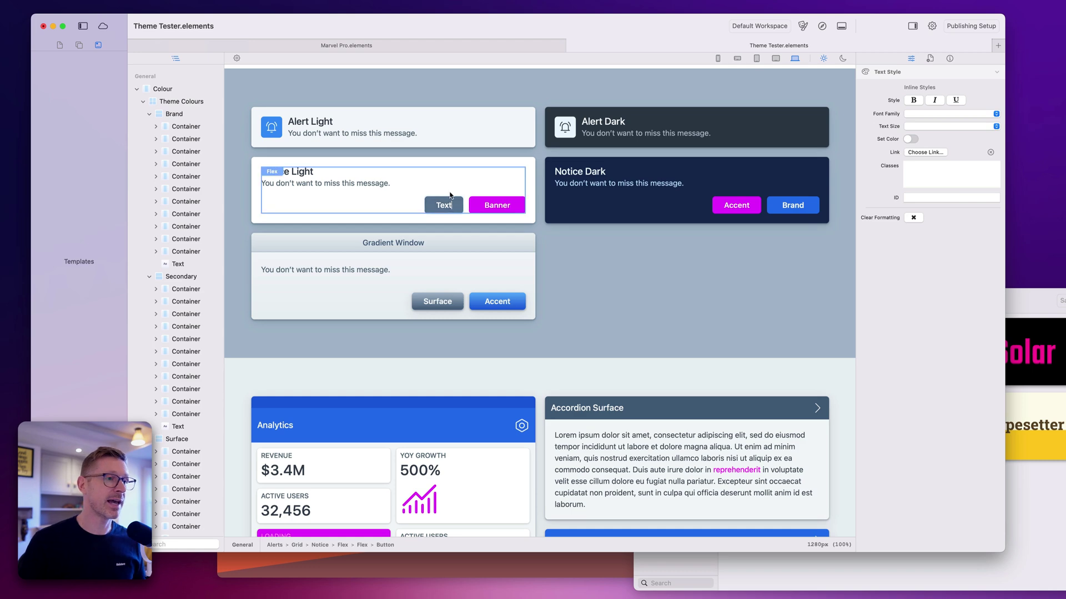
{"action": "key", "text": "Escape"}
Link the Text button in the Notice Light box to the "text" anchor on the General page
{"action": "left_click", "coordinate": [901, 117]}
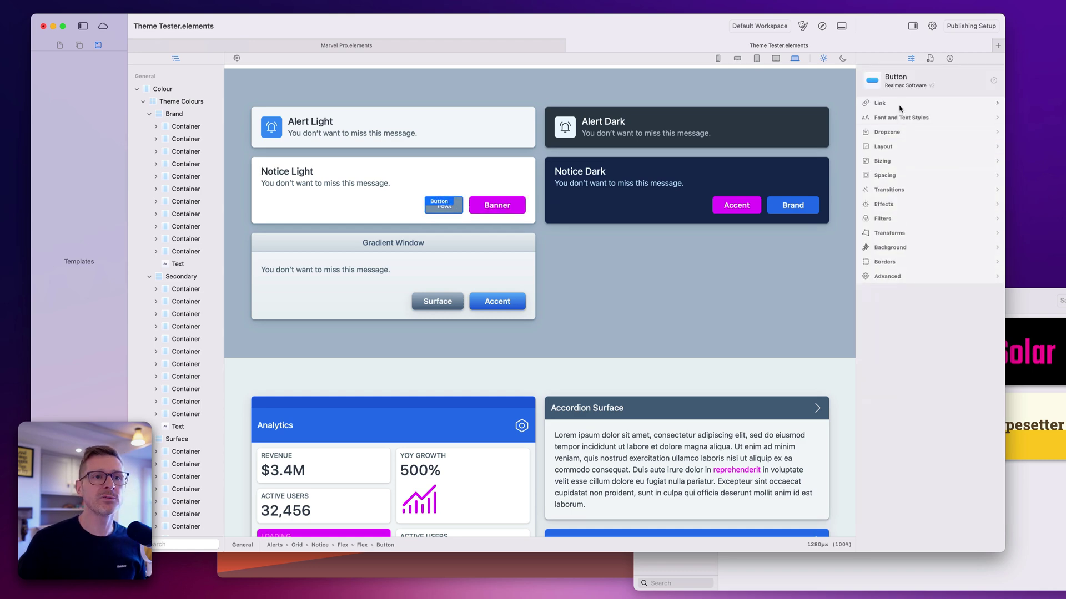
{"action": "left_click", "coordinate": [910, 103]}
{"action": "left_click", "coordinate": [926, 131]}
{"action": "left_click", "coordinate": [450, 226]}
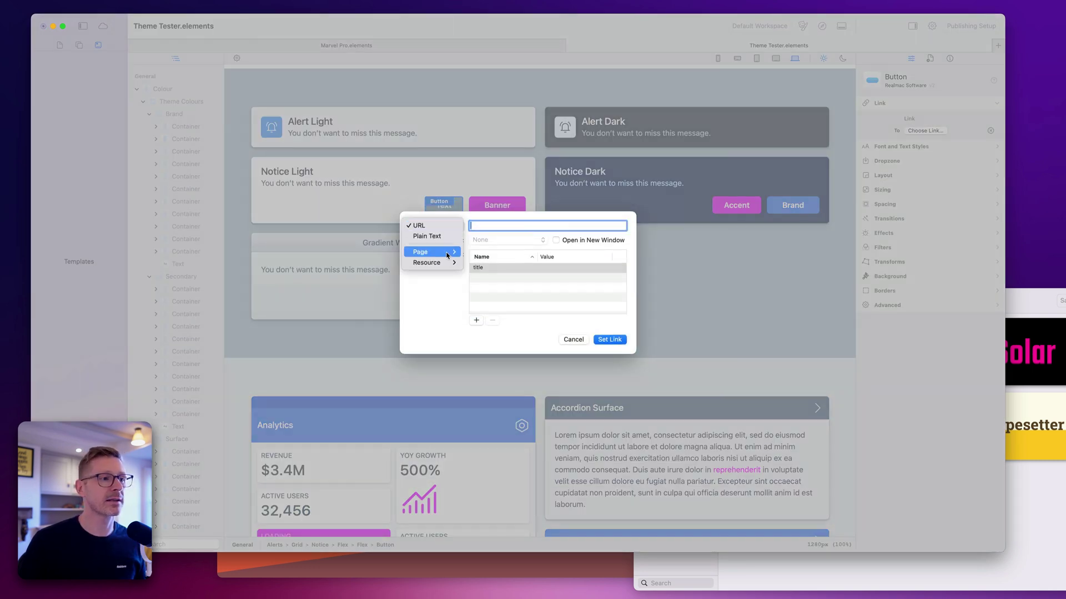
{"action": "mouse_move", "coordinate": [447, 252]}
{"action": "left_click", "coordinate": [480, 256]}
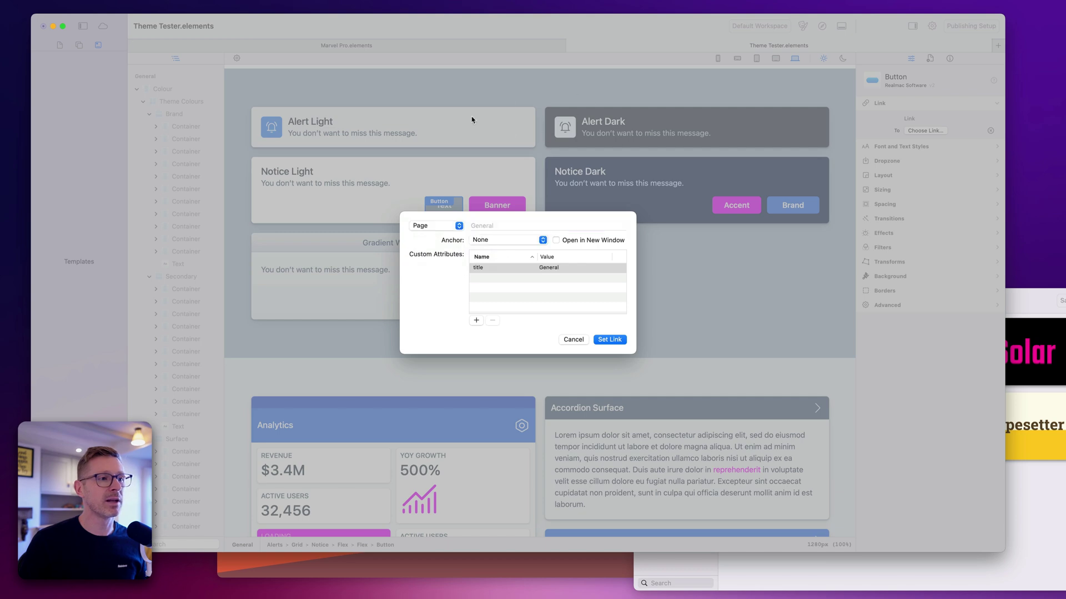
{"action": "left_click", "coordinate": [507, 242]}
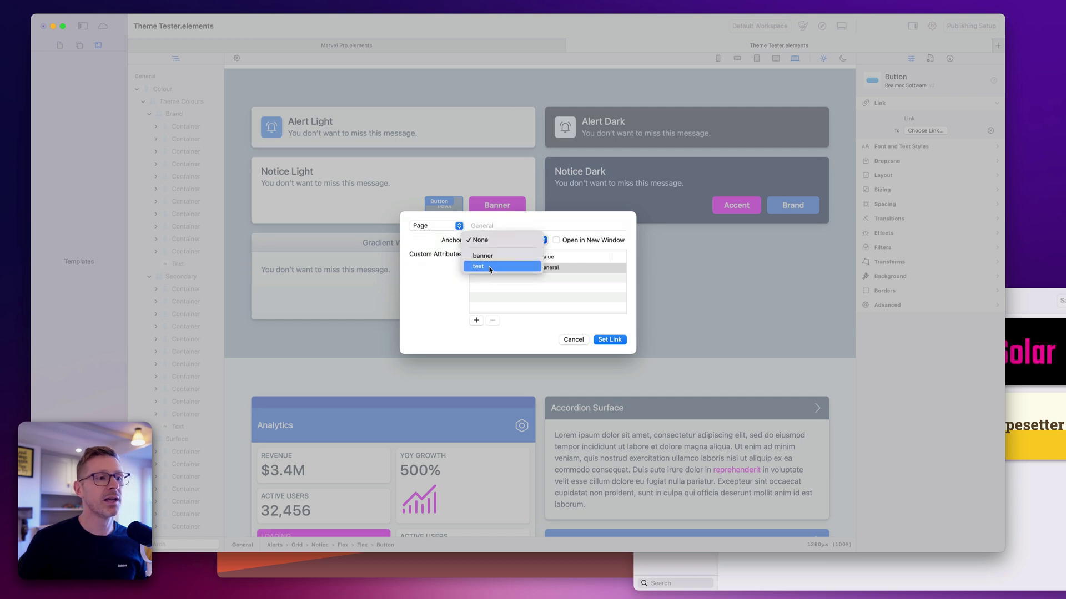
{"action": "left_click", "coordinate": [497, 268]}
{"action": "left_click", "coordinate": [609, 339]}
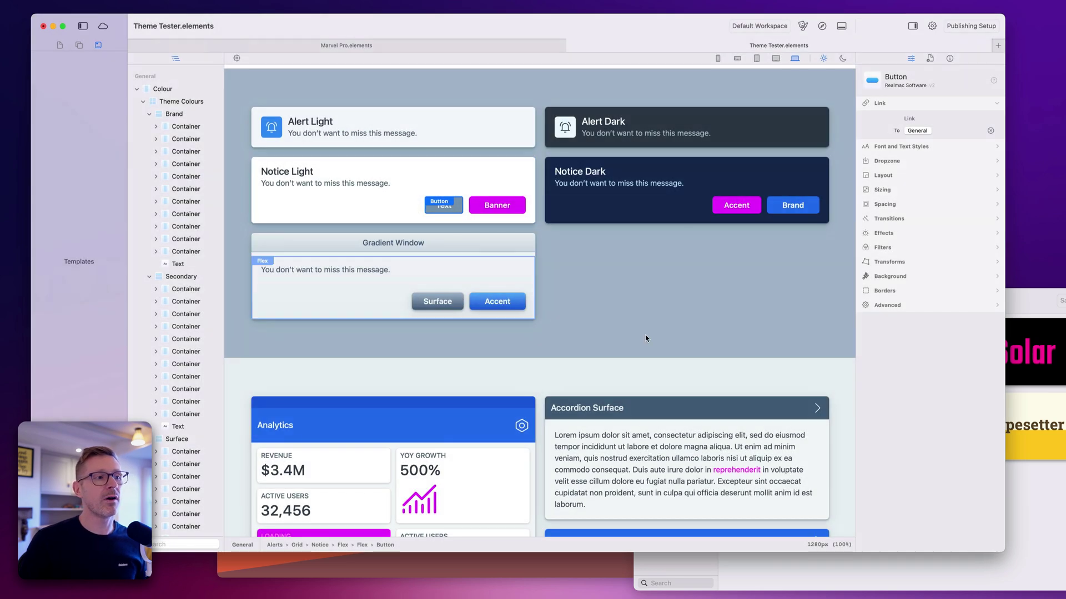
{"action": "scroll", "coordinate": [648, 340], "scroll_direction": "down", "scroll_amount": 10}
{"action": "scroll", "coordinate": [686, 371], "scroll_direction": "down", "scroll_amount": 5}
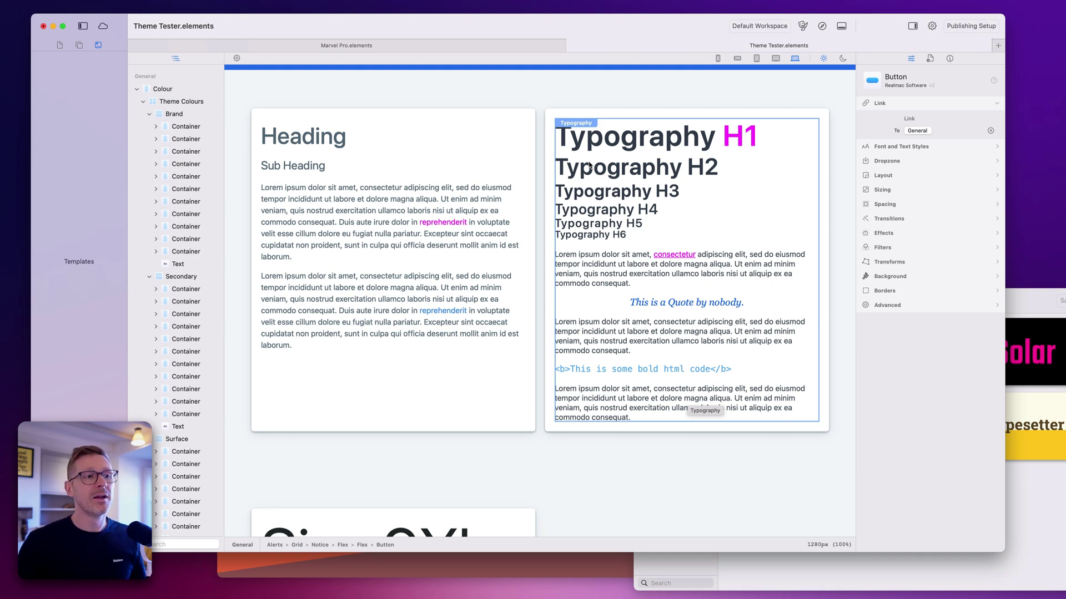
{"action": "scroll", "coordinate": [589, 165], "scroll_direction": "up", "scroll_amount": 15}
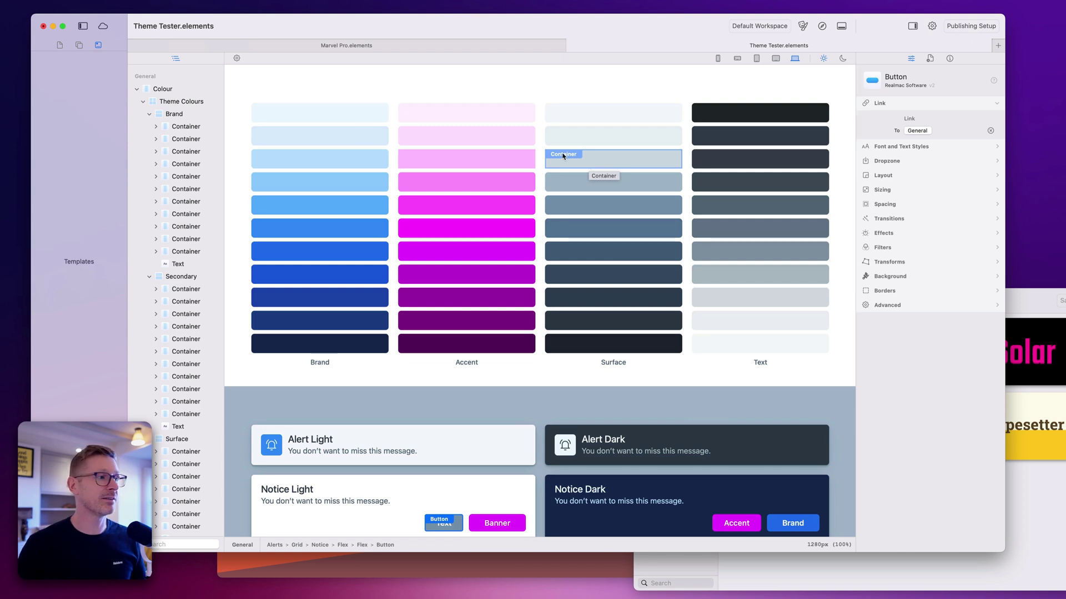
Show the component library and look through its Ecommerce, Forms and Interactive components
{"action": "left_click", "coordinate": [60, 45]}
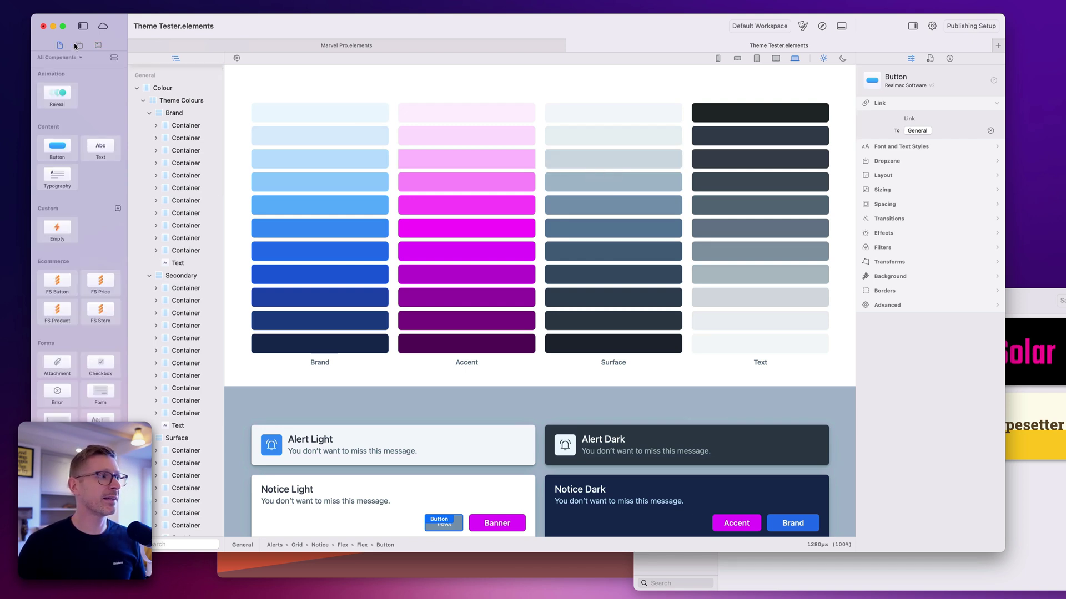
{"action": "left_click", "coordinate": [79, 45]}
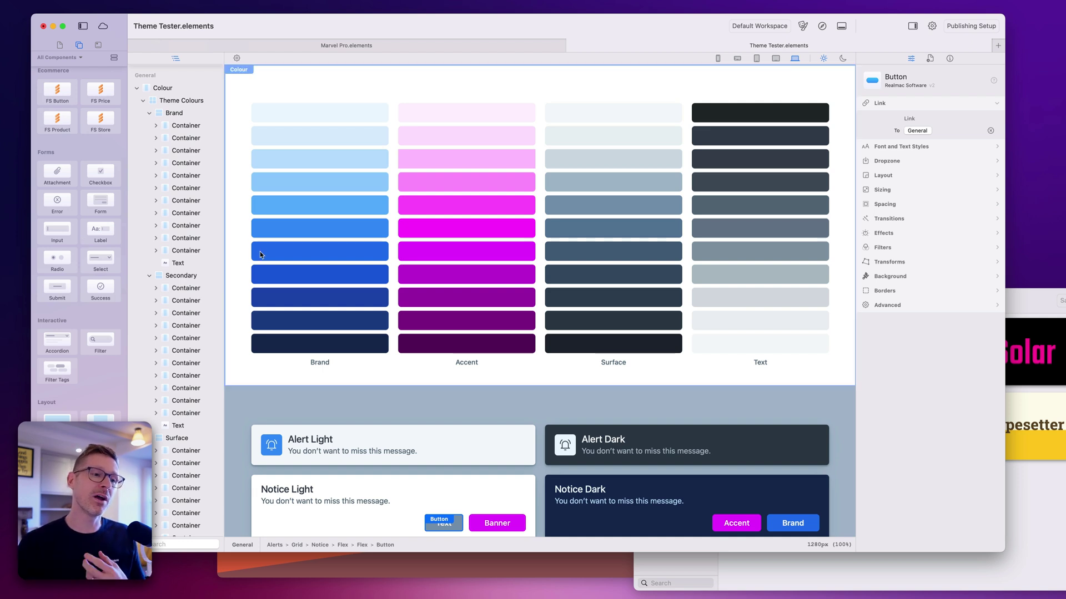
{"action": "scroll", "coordinate": [402, 390], "scroll_direction": "down", "scroll_amount": 1}
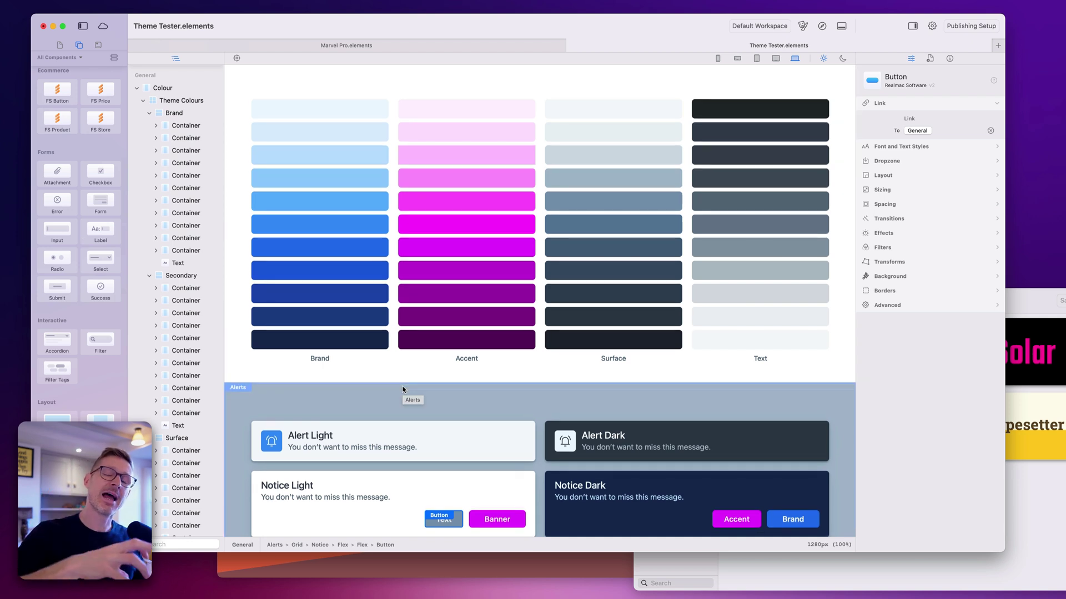